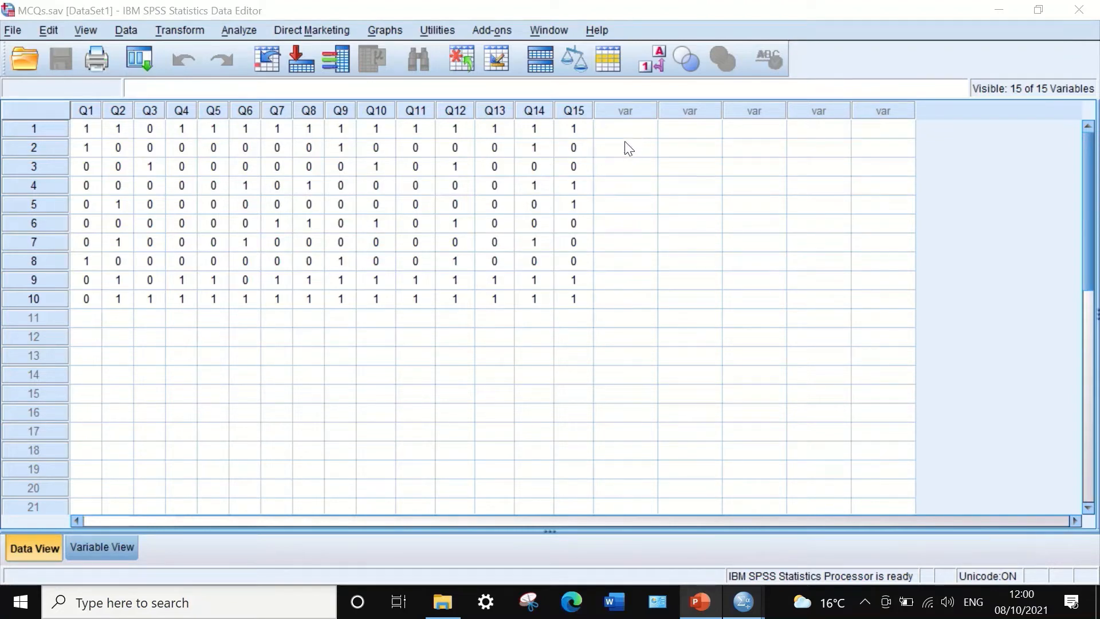
# Step: Start computing a new variable and name the target variable Totalscore
pyautogui.click(188, 34)
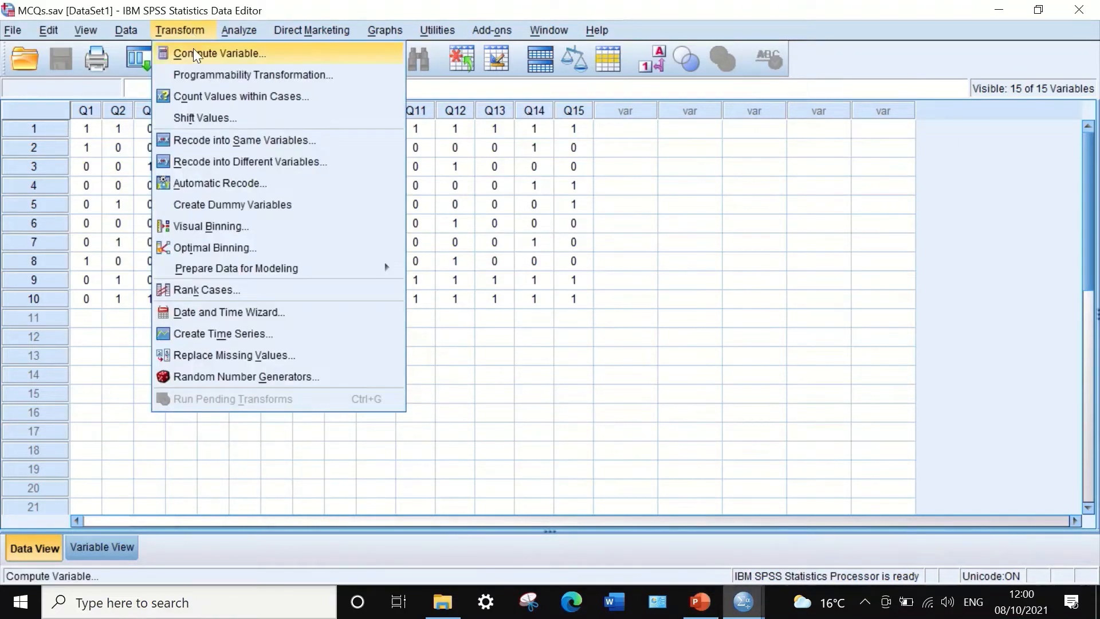
pyautogui.click(196, 52)
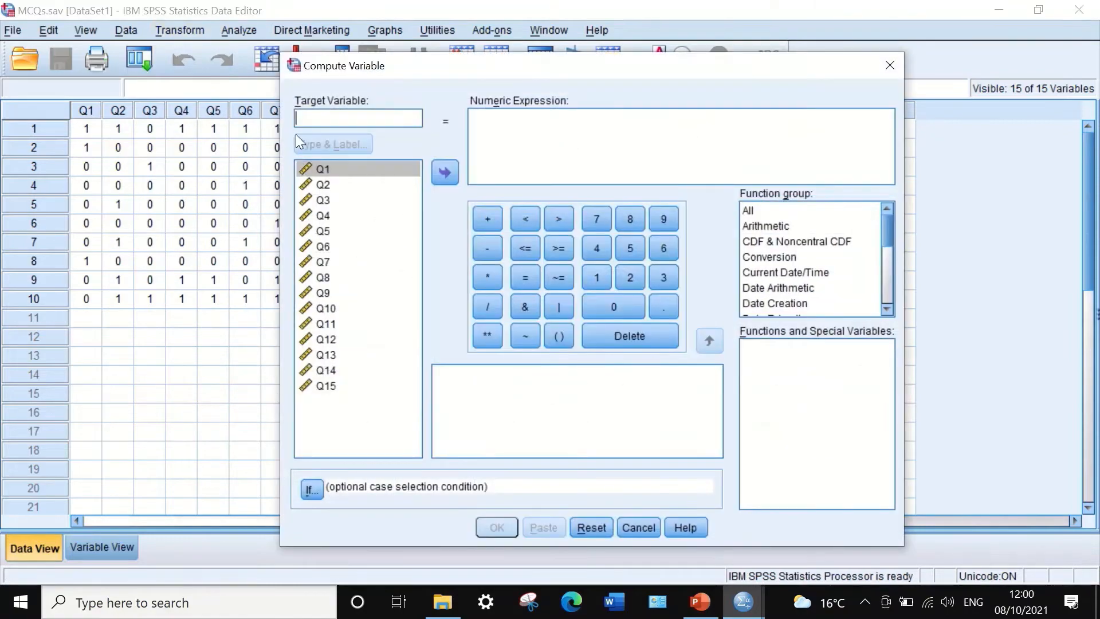
pyautogui.moveTo(411, 70); pyautogui.dragTo(408, 74)
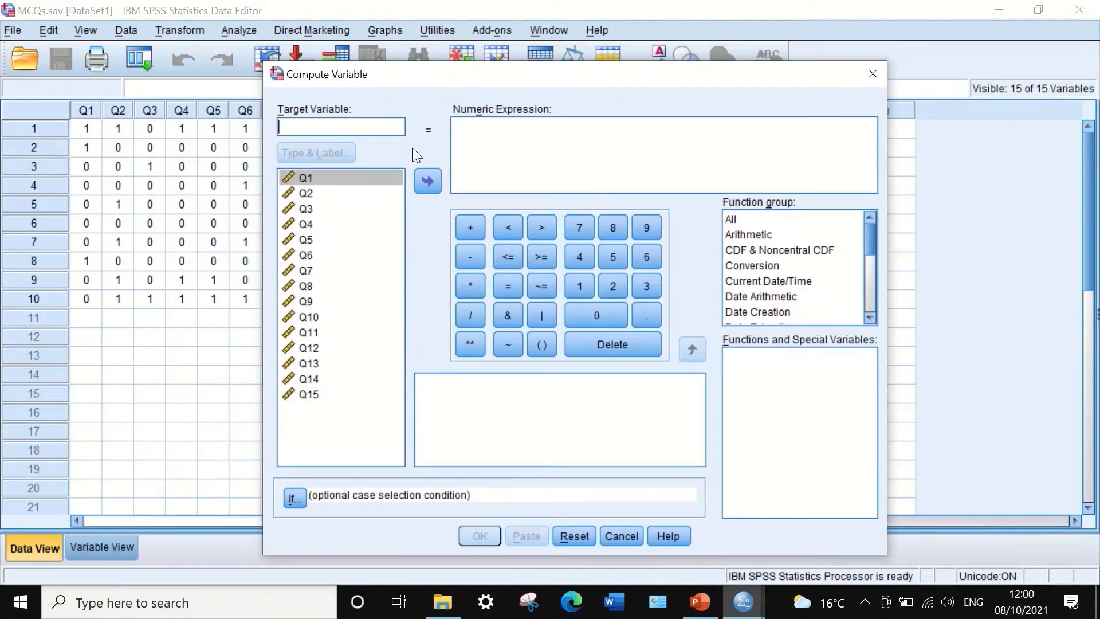
pyautogui.write('Tot')
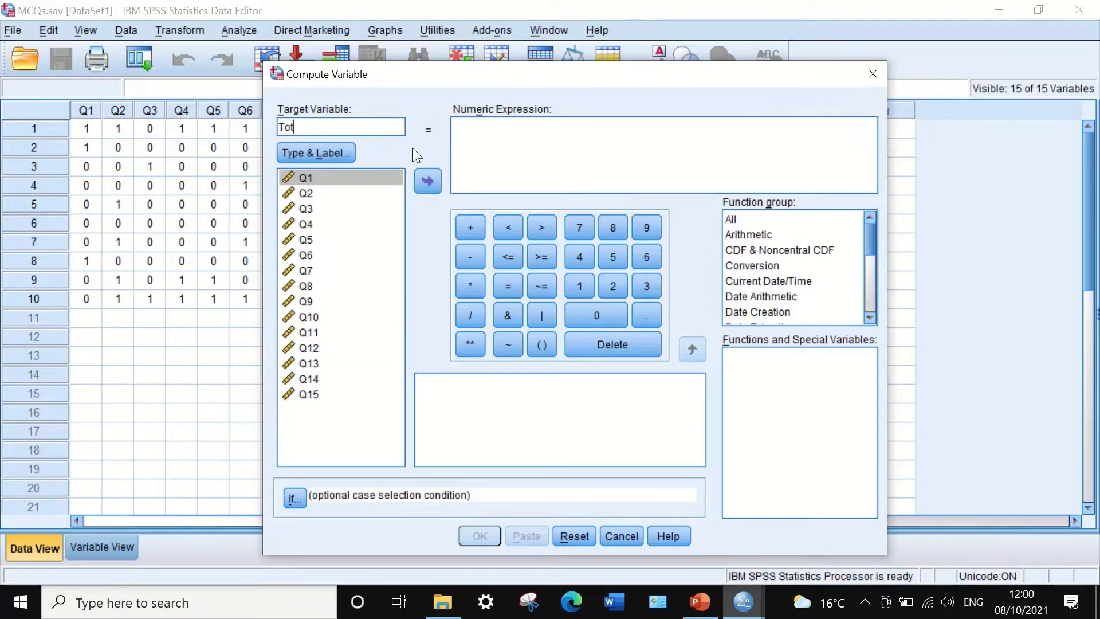
pyautogui.write('alscore')
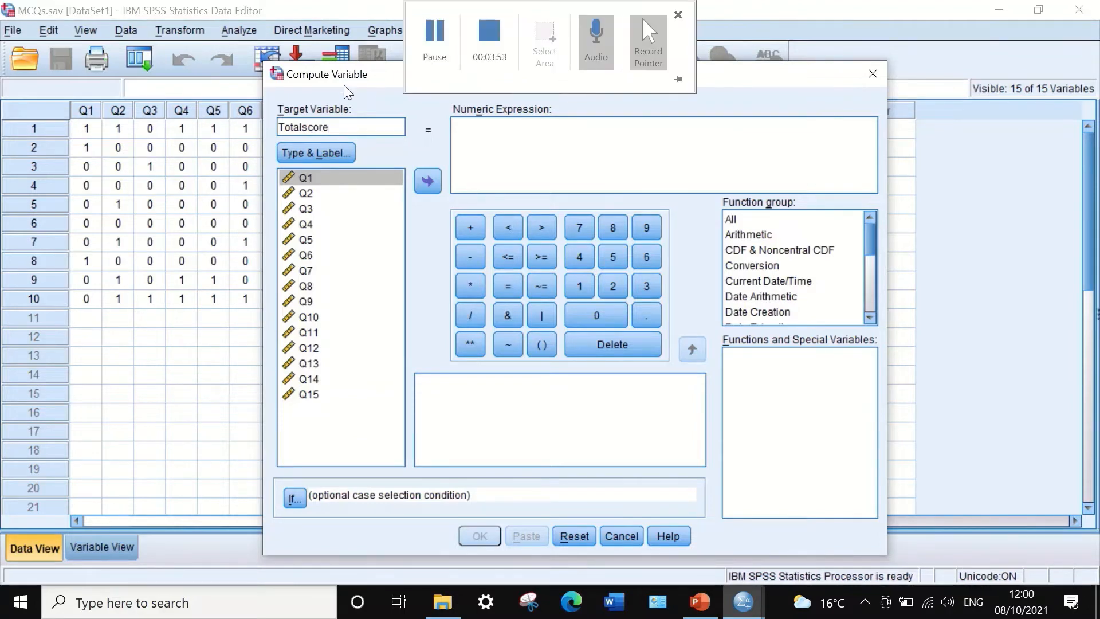
# Step: Insert the Sum function from the Statistical function group into the numeric expression
pyautogui.moveTo(368, 89); pyautogui.dragTo(370, 190)
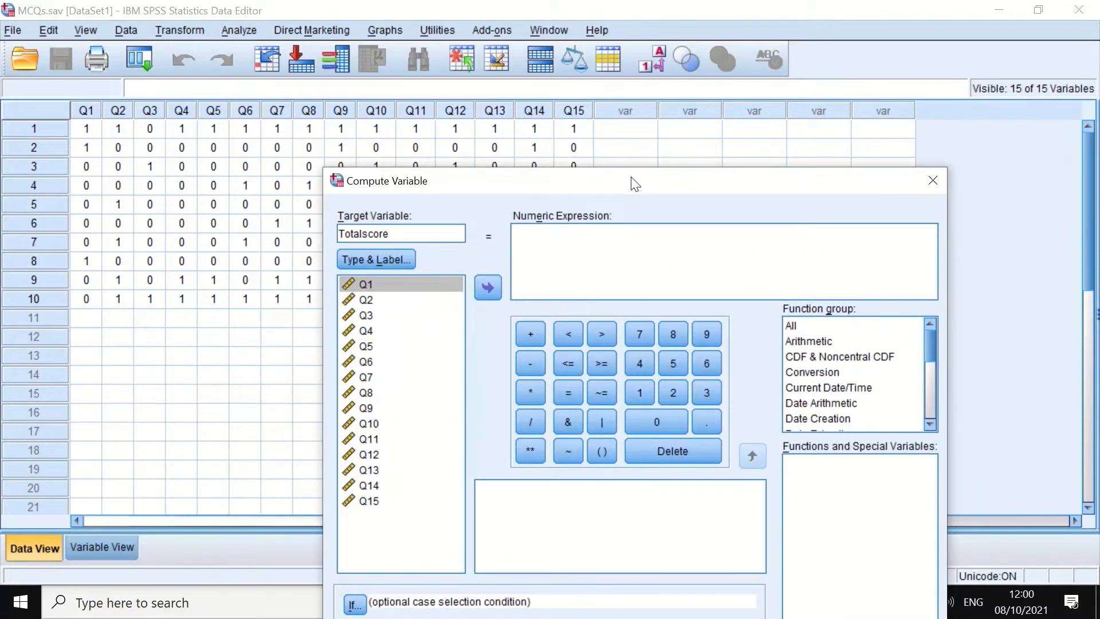
pyautogui.moveTo(634, 187); pyautogui.dragTo(584, 132)
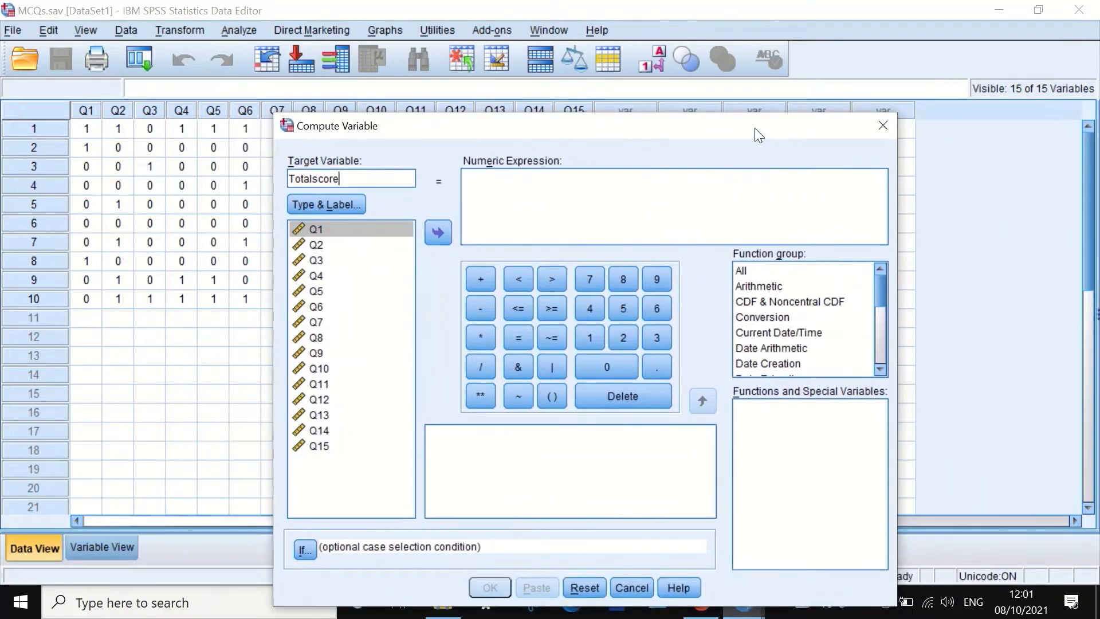
pyautogui.moveTo(754, 128); pyautogui.dragTo(759, 116)
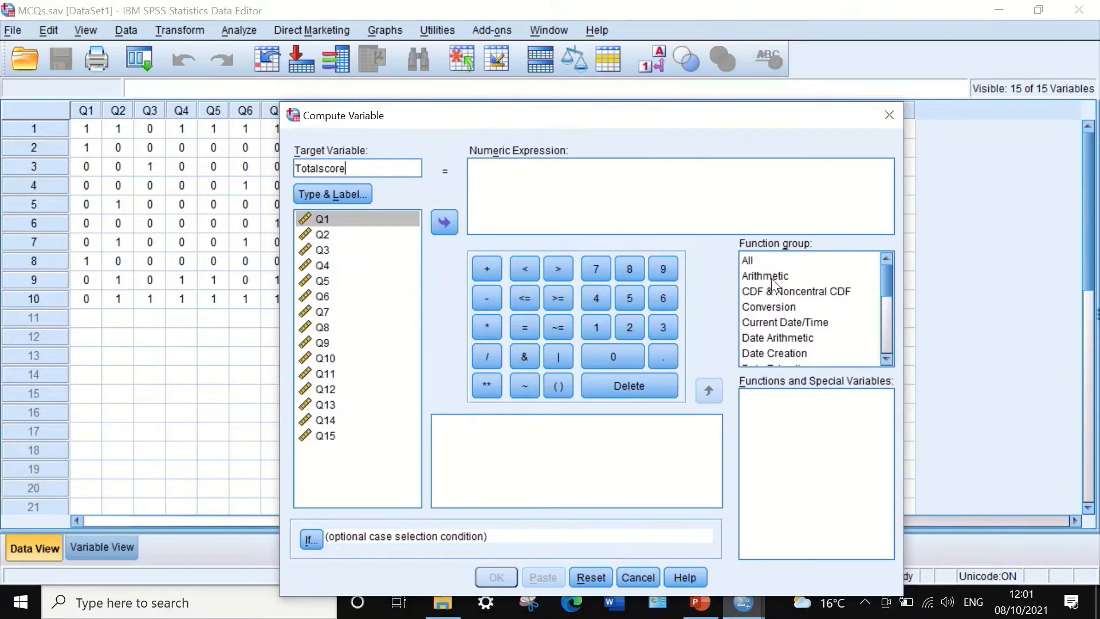
pyautogui.click(747, 260)
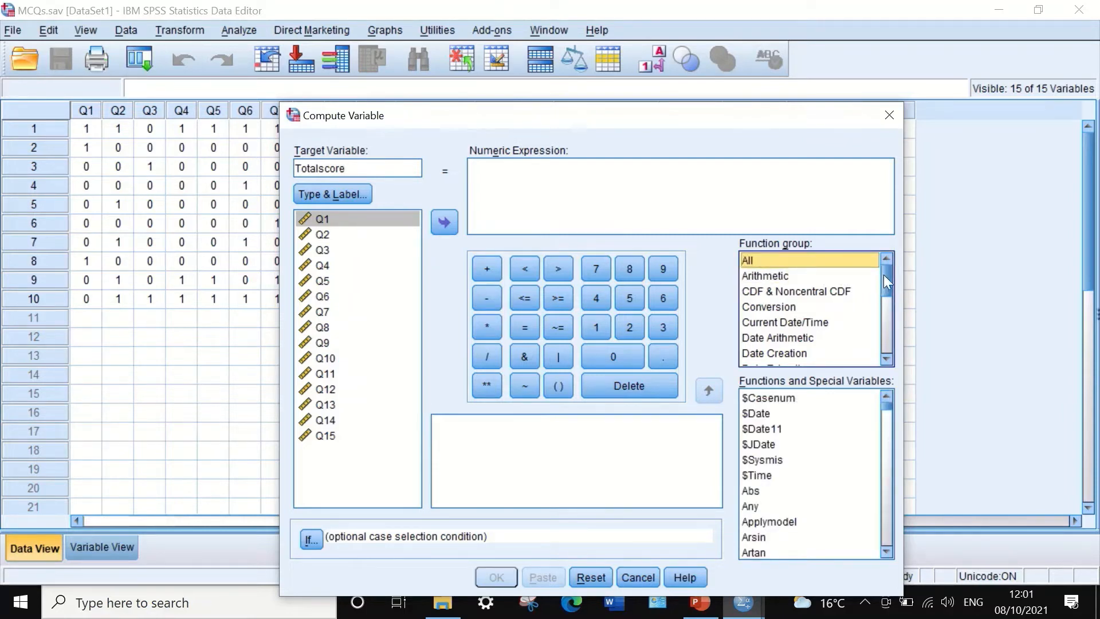
pyautogui.moveTo(883, 274); pyautogui.dragTo(803, 327)
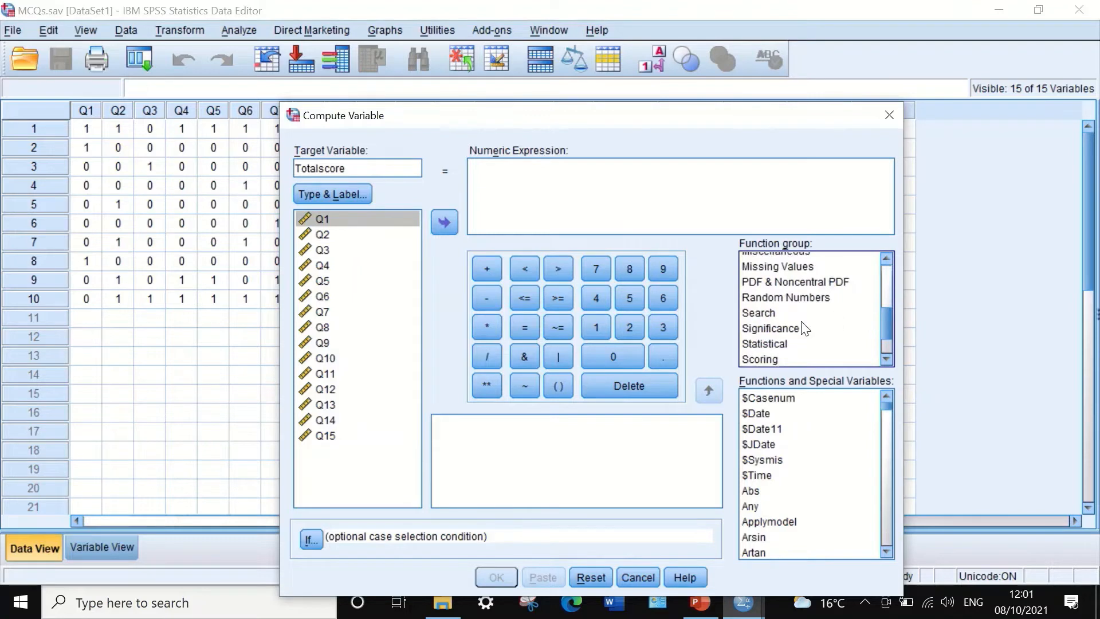
pyautogui.click(780, 345)
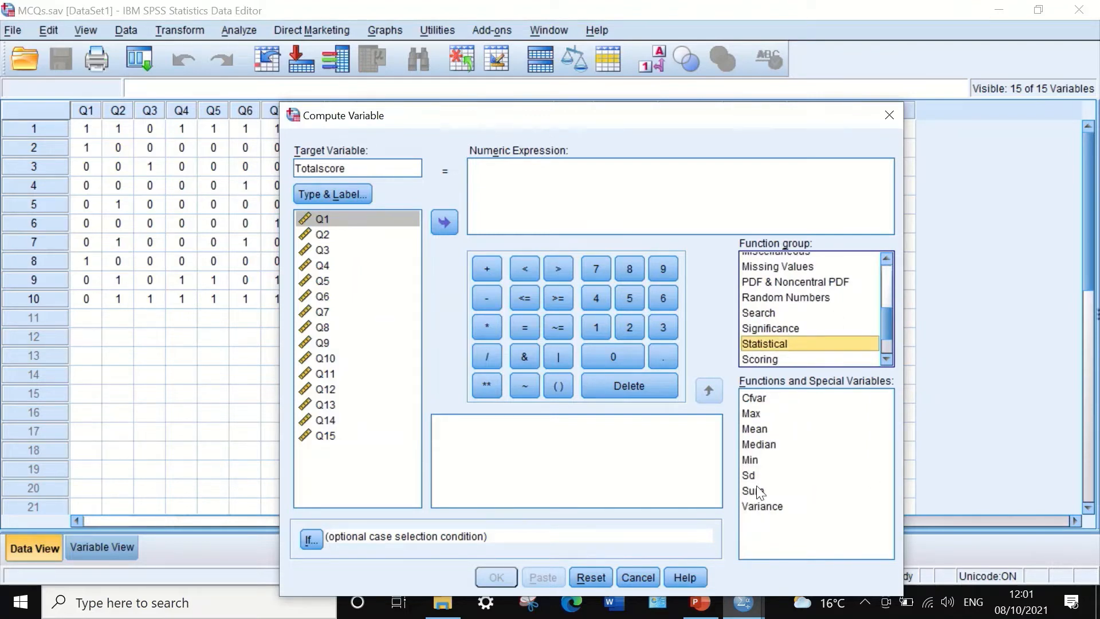
pyautogui.moveTo(755, 490); pyautogui.dragTo(481, 169)
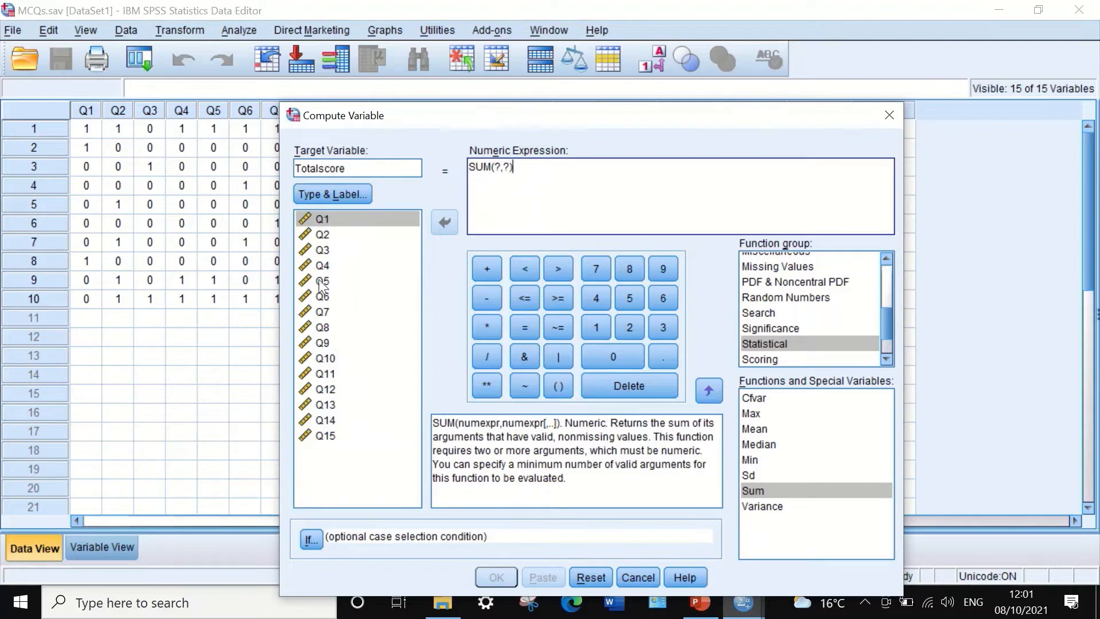
# Step: Replace the two placeholder arguments of the SUM function with the variables Q1 and Q2
pyautogui.doubleClick(498, 168)
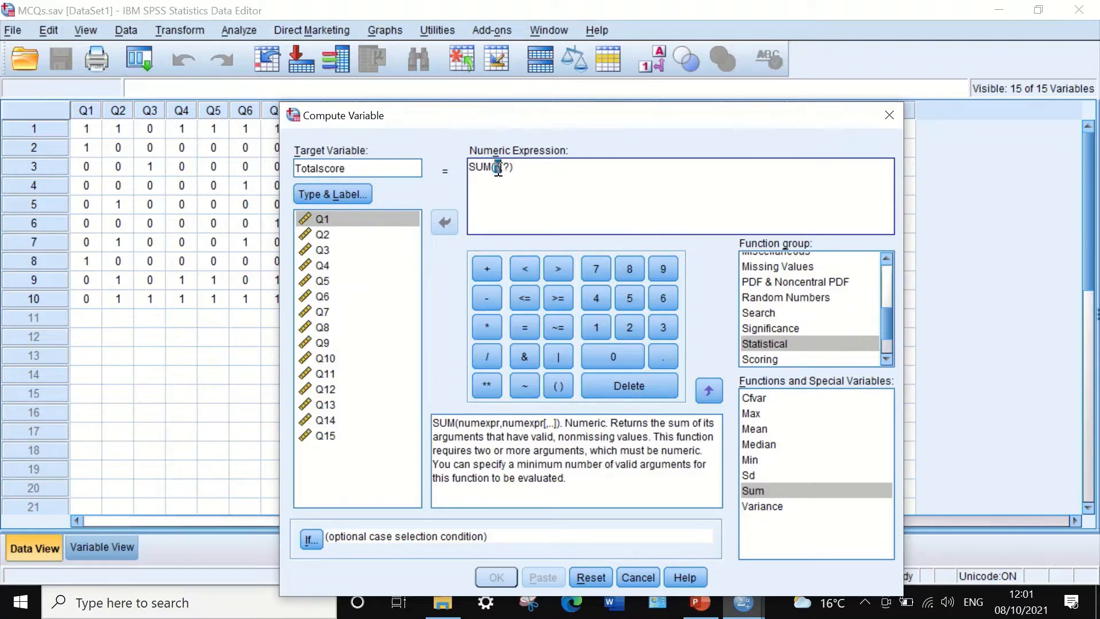
pyautogui.click(335, 219)
pyautogui.click(442, 225)
pyautogui.doubleClick(514, 166)
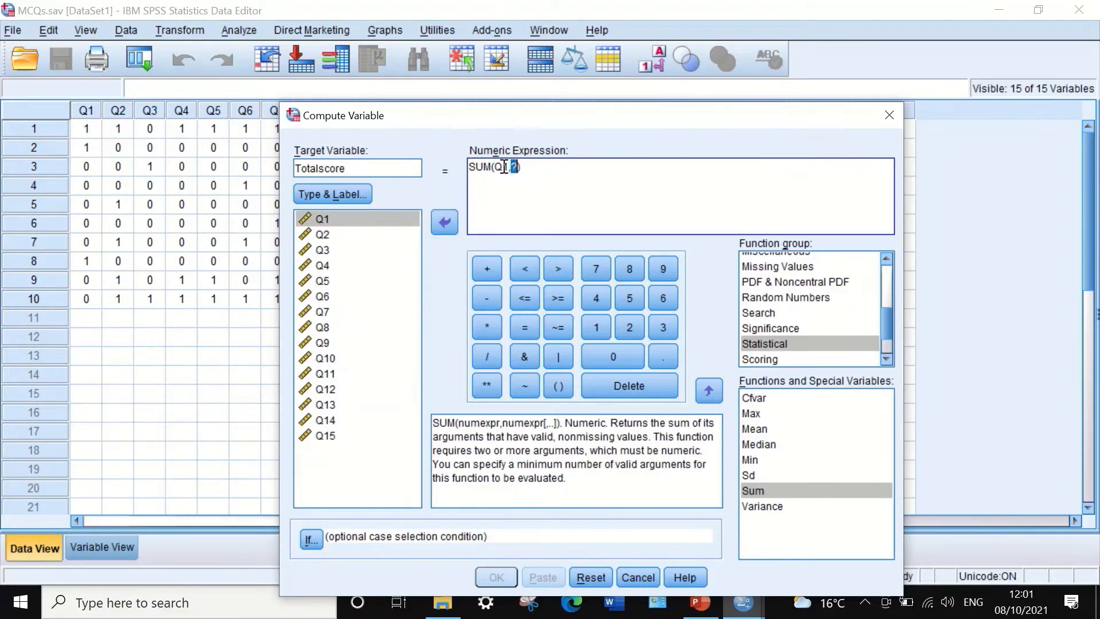
pyautogui.click(323, 234)
pyautogui.click(442, 223)
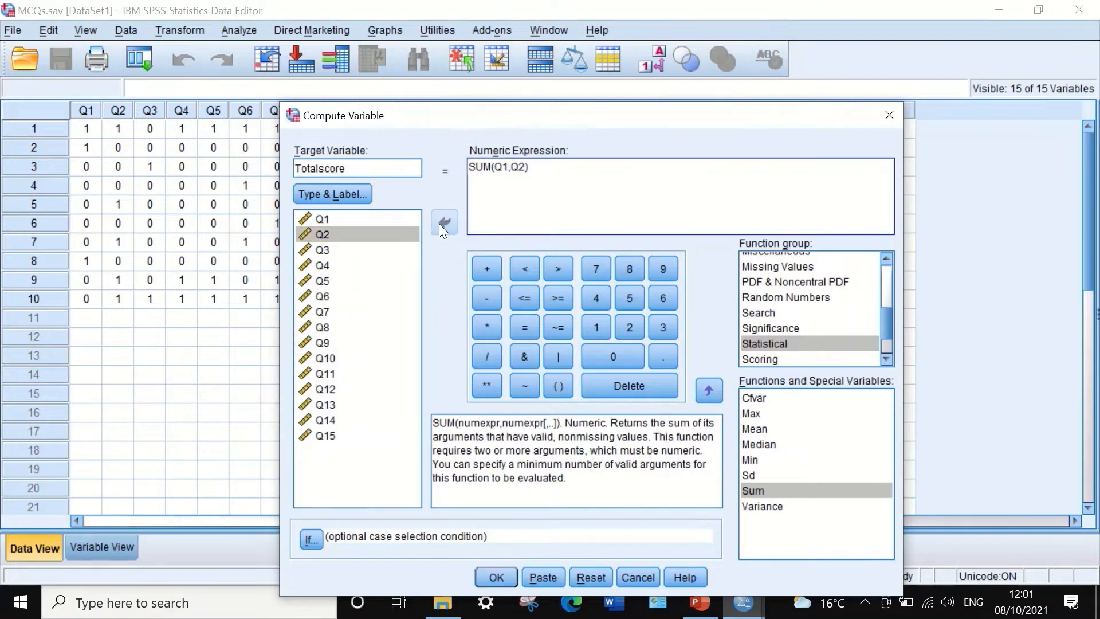
# Step: Add Q3, Q4 and Q5 as comma-separated arguments after Q2 in the SUM expression
pyautogui.click(524, 166)
pyautogui.write(',')
pyautogui.click(322, 250)
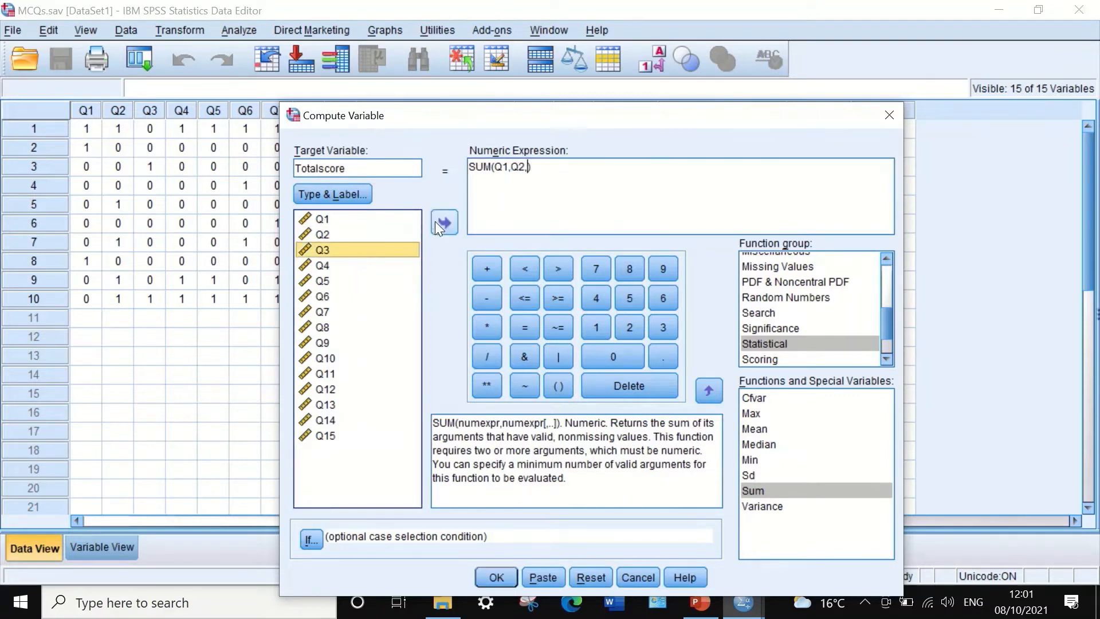
pyautogui.click(434, 221)
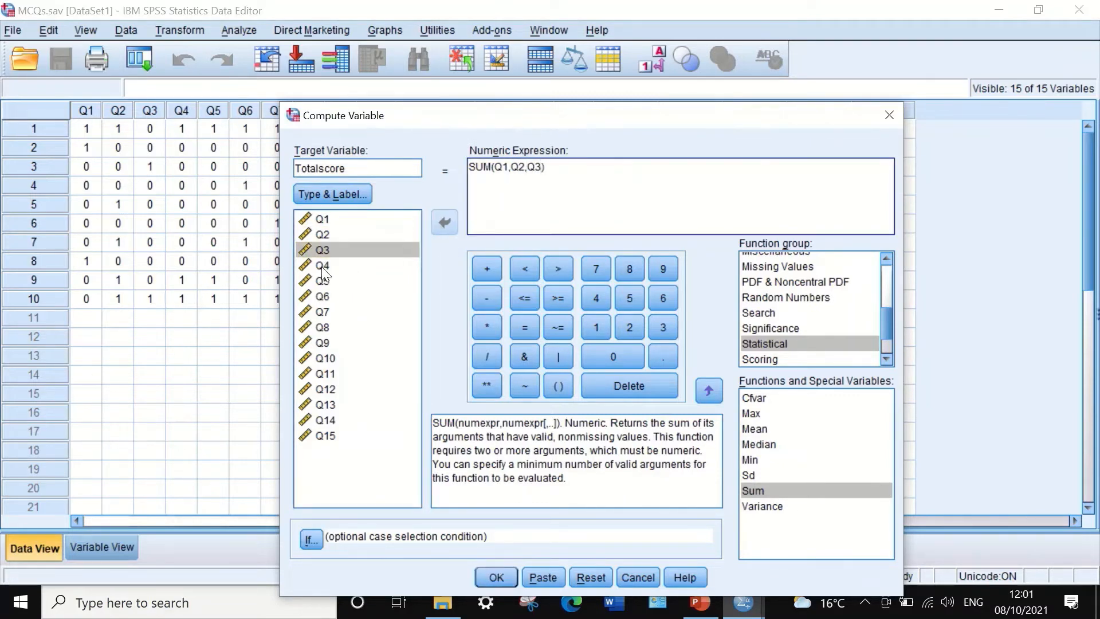
pyautogui.write(',')
pyautogui.click(322, 265)
pyautogui.click(445, 229)
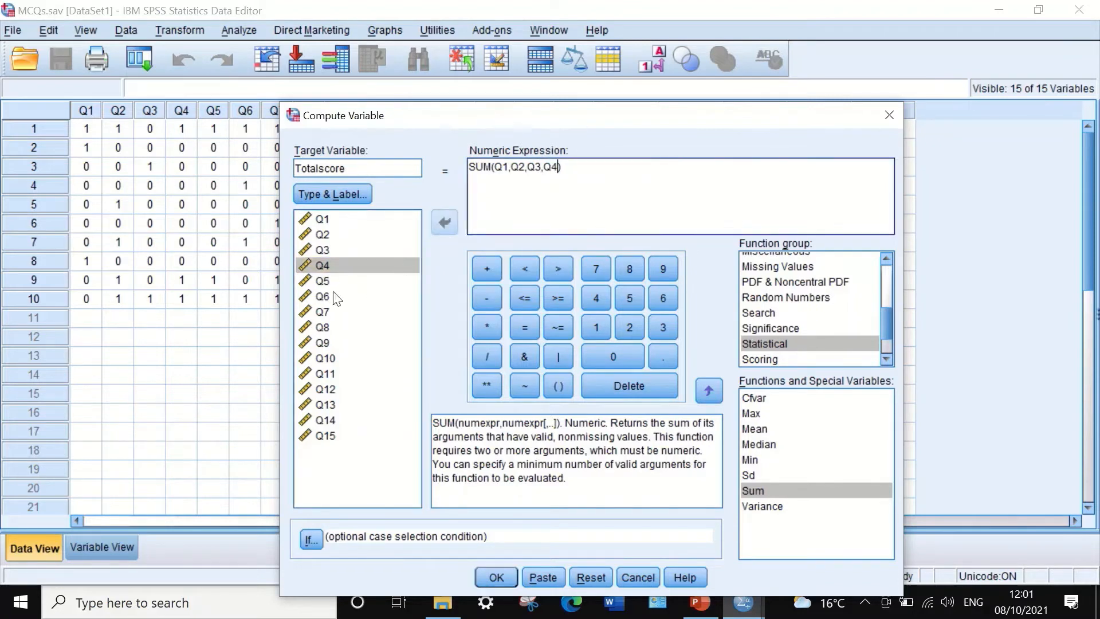
pyautogui.write(',')
pyautogui.click(322, 280)
pyautogui.click(443, 227)
pyautogui.write(',Q5,')
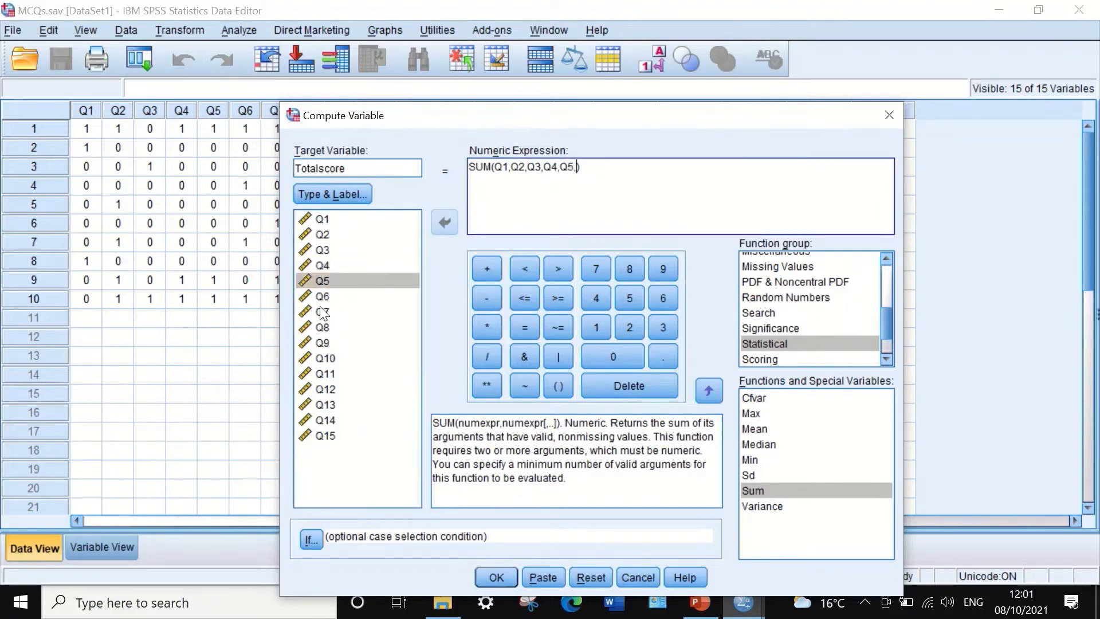
# Step: Add Q6, Q7 and Q8 to the SUM expression, with commas separating all of them
pyautogui.click(322, 296)
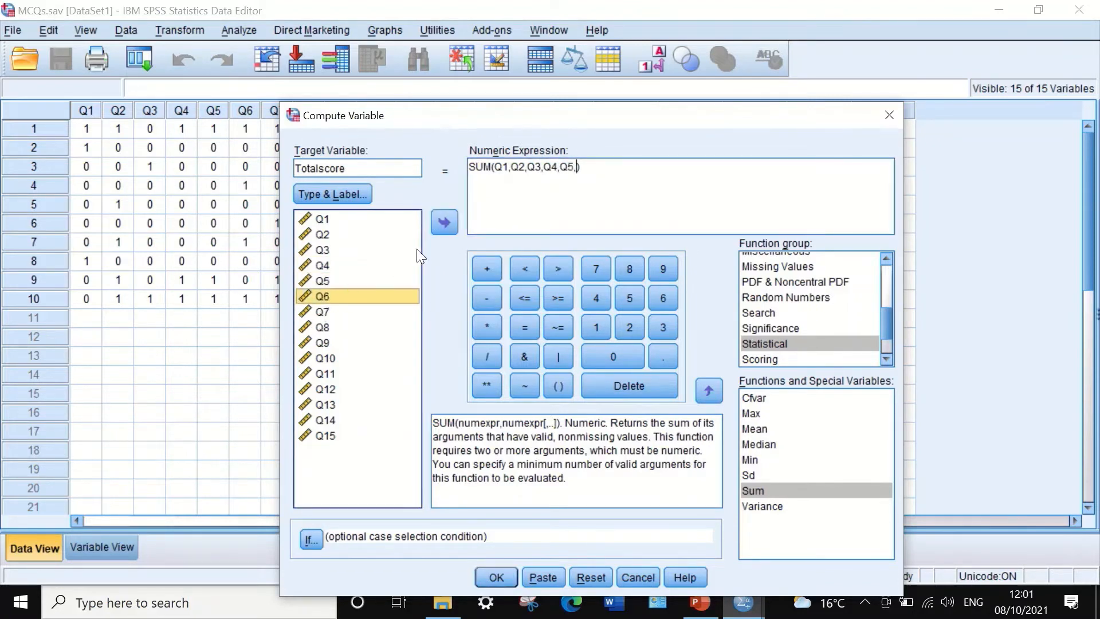
pyautogui.click(449, 221)
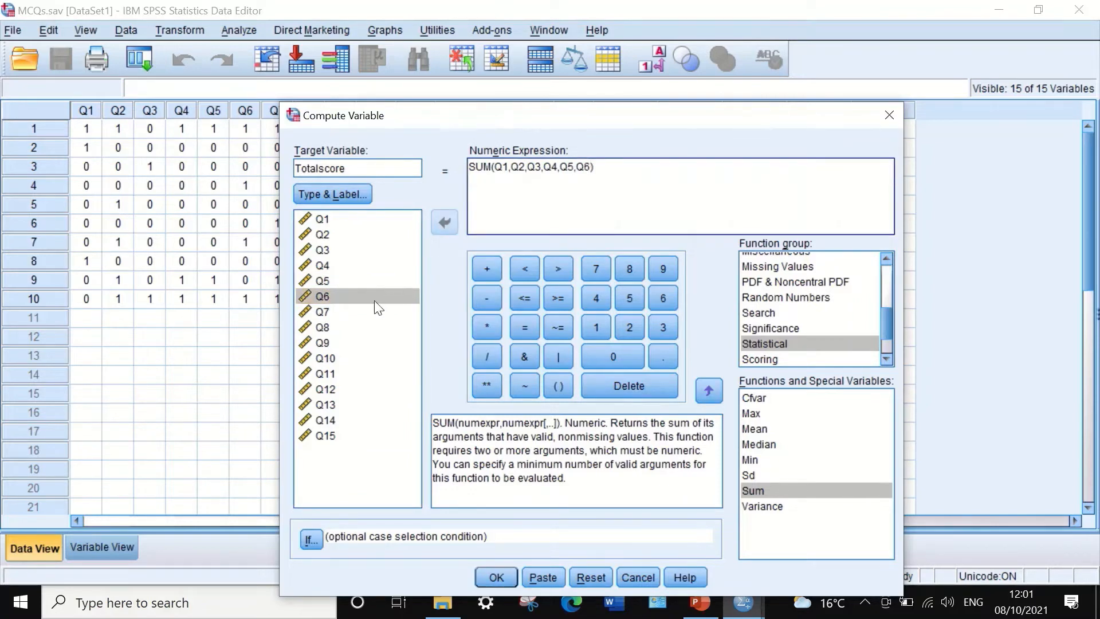
pyautogui.write(',')
pyautogui.click(331, 312)
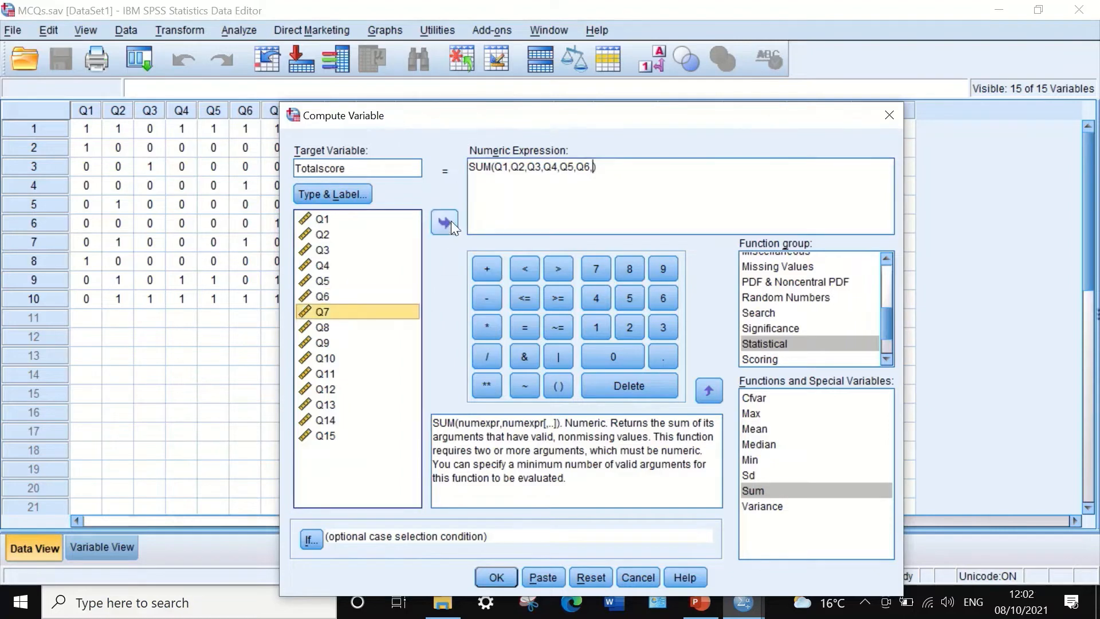
pyautogui.click(451, 221)
pyautogui.click(343, 327)
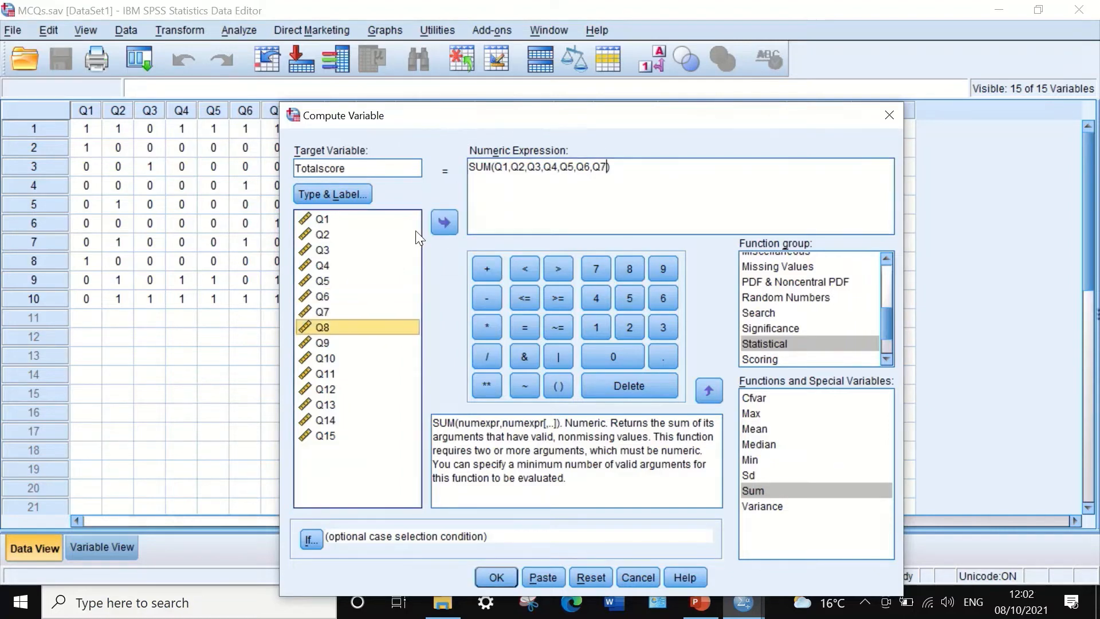
pyautogui.click(438, 222)
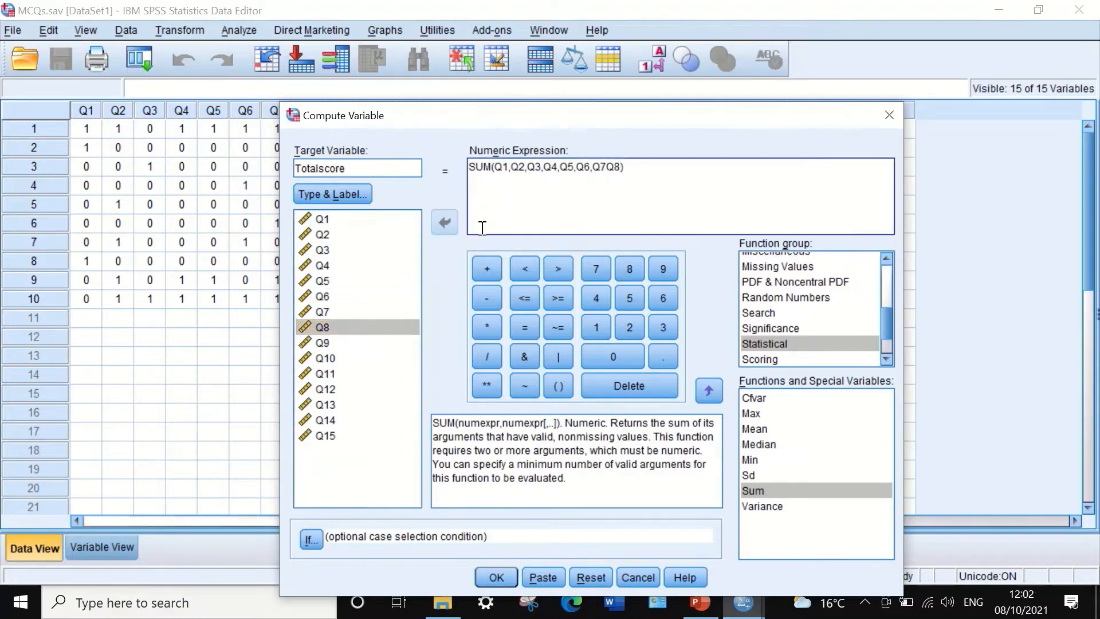
pyautogui.click(607, 166)
pyautogui.write(',Q2,')
pyautogui.press('BackSpace')
pyautogui.click(622, 167)
pyautogui.write(',Q8,')
# Step: Extend the SUM expression with the comma-separated variables Q9, Q10 and Q11
pyautogui.click(326, 342)
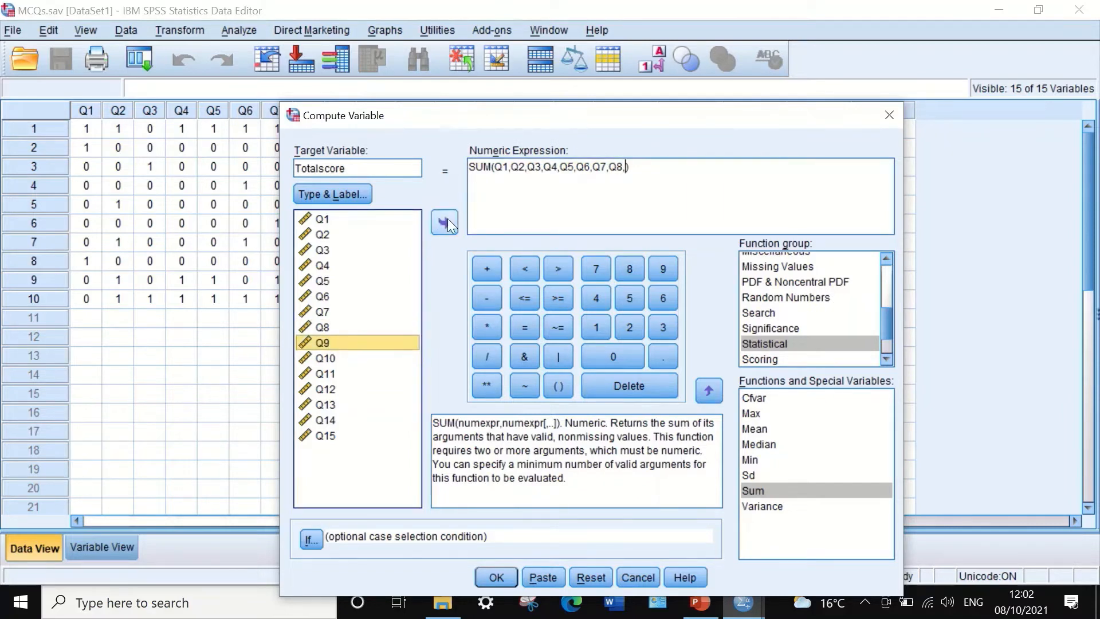
pyautogui.click(447, 221)
pyautogui.write(',')
pyautogui.click(325, 358)
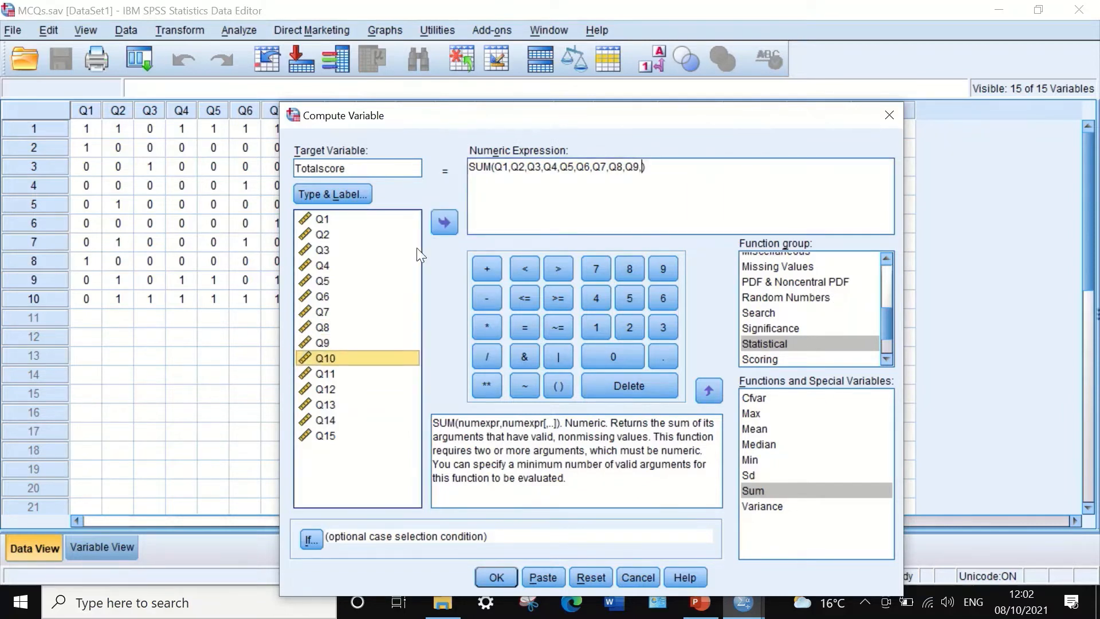
pyautogui.click(445, 219)
pyautogui.write(',')
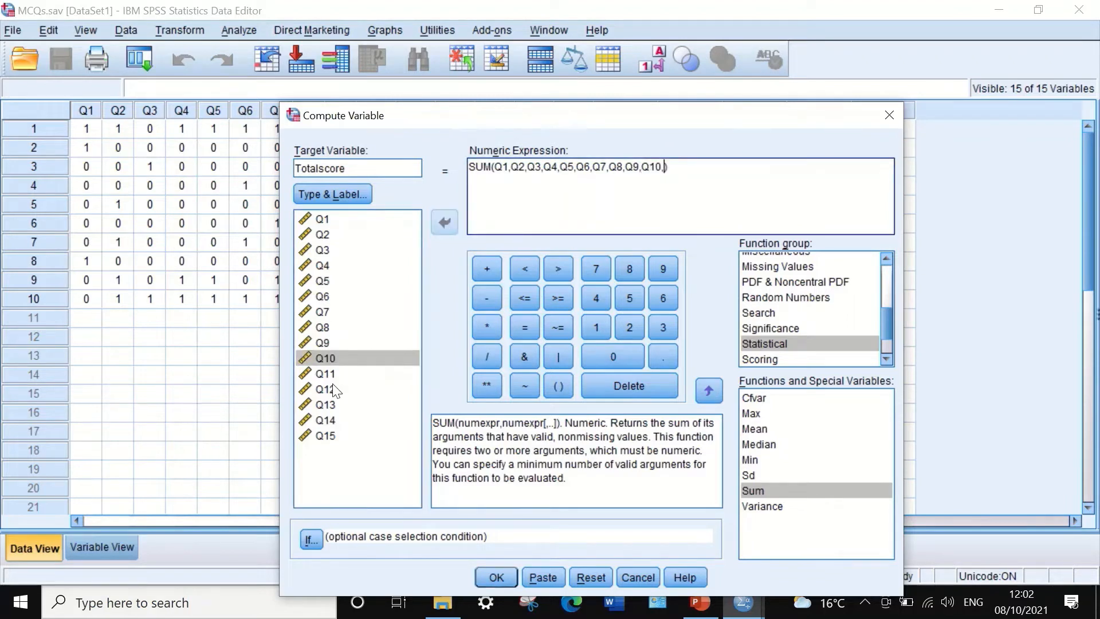
pyautogui.click(327, 373)
pyautogui.click(446, 226)
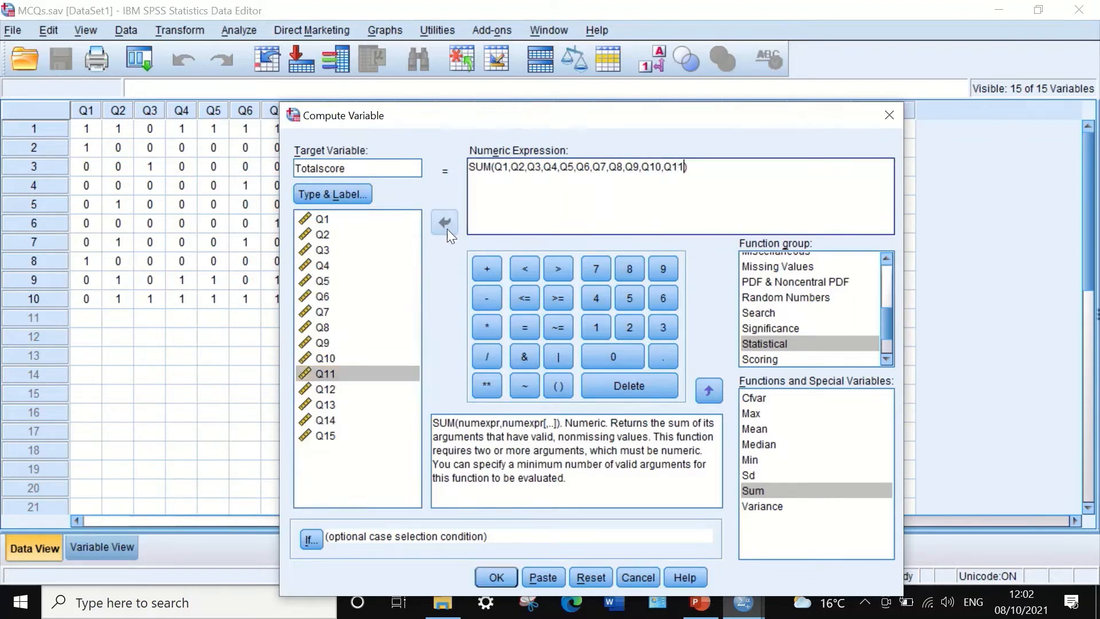
# Step: Add Q12 after Q11 in the SUM expression, with a comma before and after it
pyautogui.click(324, 391)
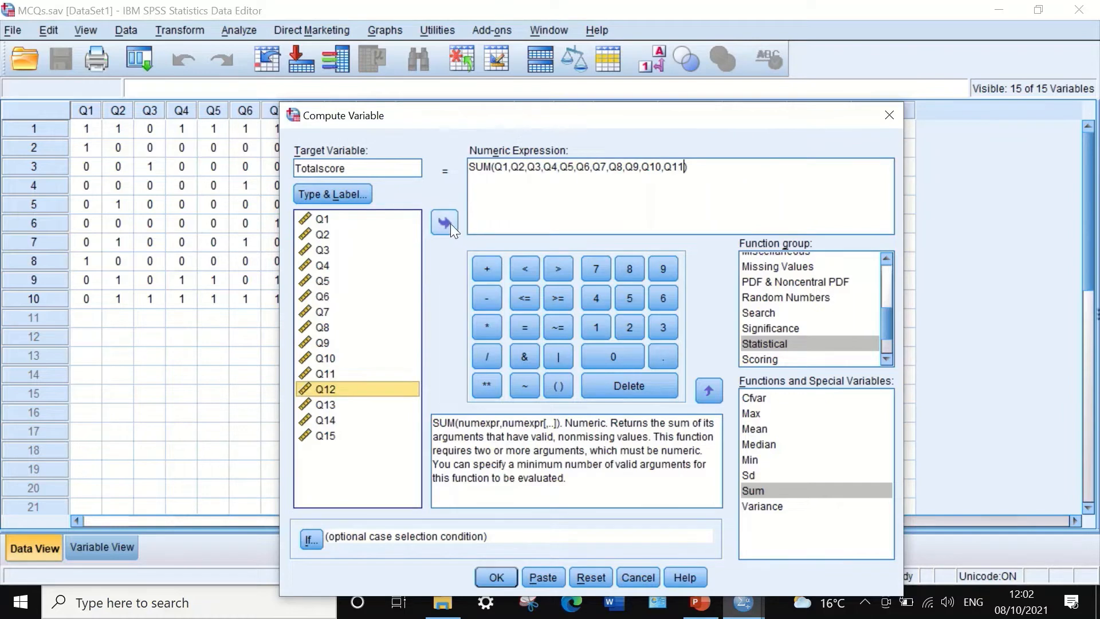
pyautogui.click(448, 223)
pyautogui.click(683, 166)
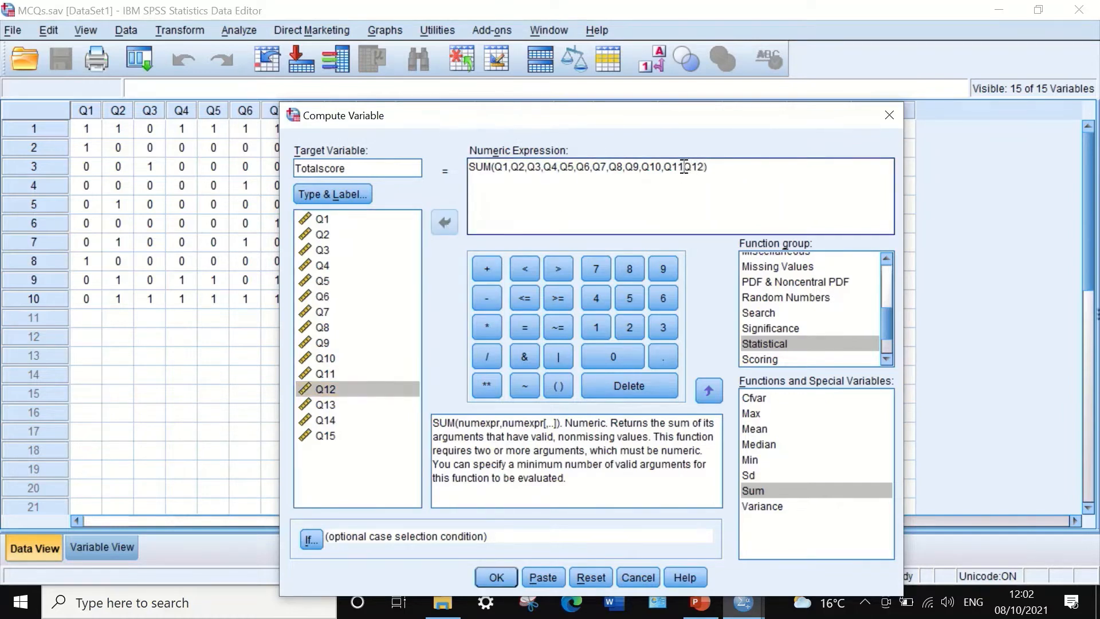
pyautogui.write(',')
pyautogui.click(707, 166)
pyautogui.write(',')
# Step: Complete the SUM arguments with Q13, Q14 and Q15, separated by commas
pyautogui.click(324, 405)
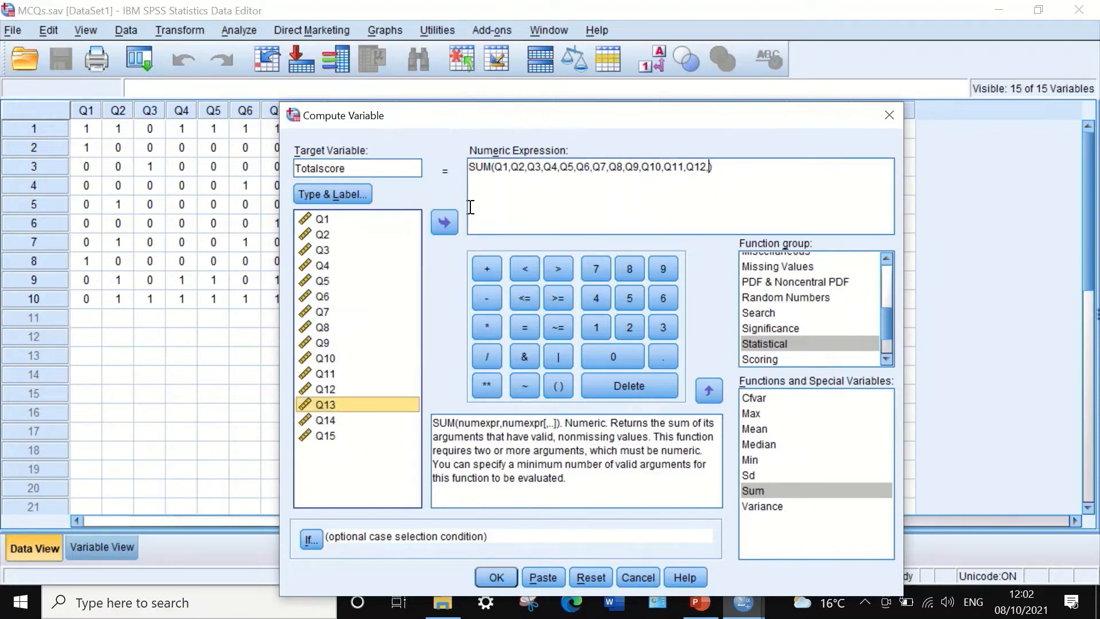
pyautogui.click(443, 222)
pyautogui.write(',')
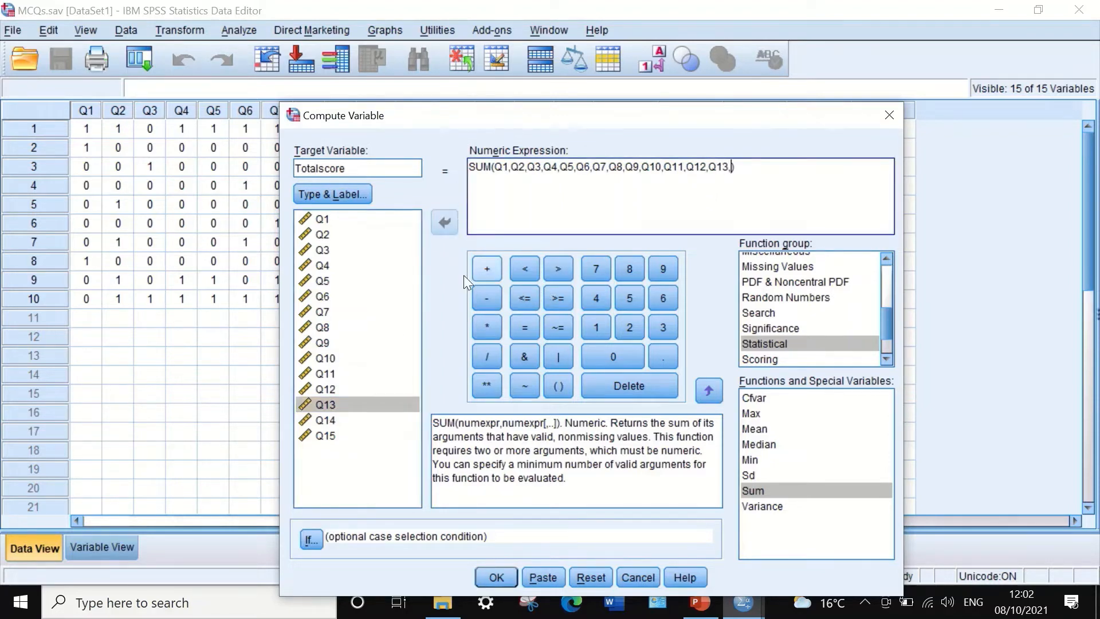
pyautogui.click(324, 419)
pyautogui.click(445, 223)
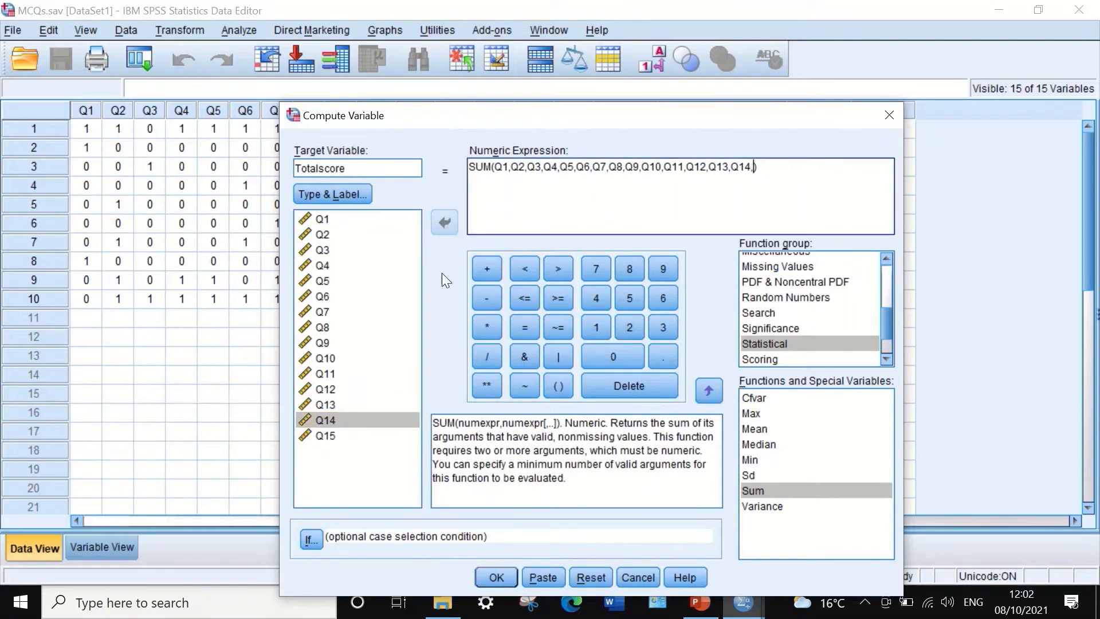
pyautogui.click(324, 435)
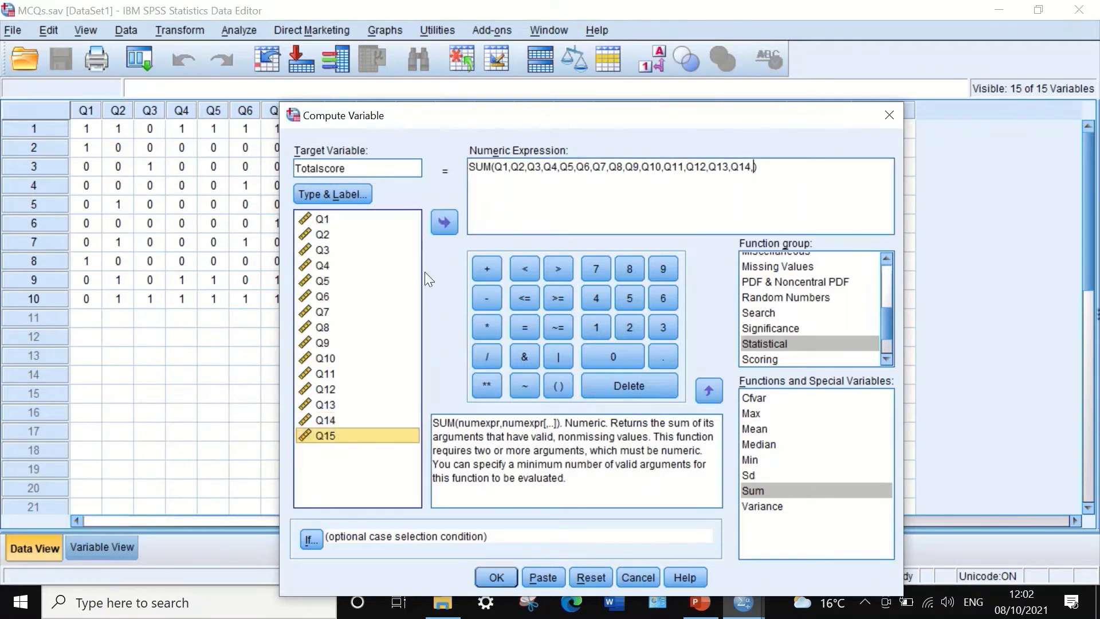
pyautogui.write(',')
pyautogui.click(445, 222)
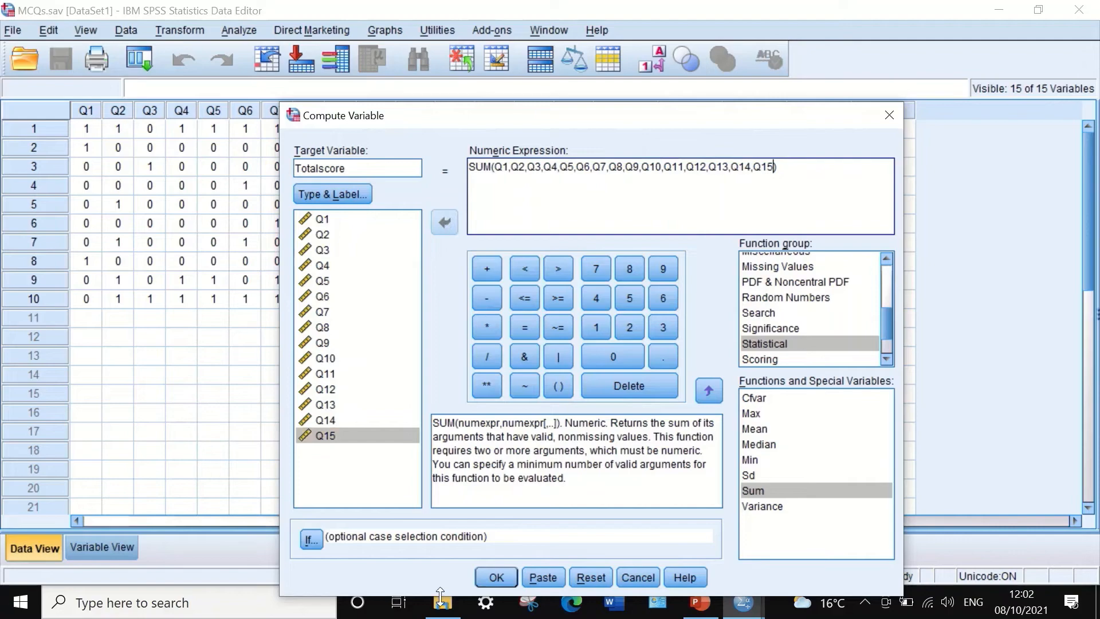
# Step: Run the Totalscore computation and narrow the new Totalscore column in the data sheet
pyautogui.click(488, 579)
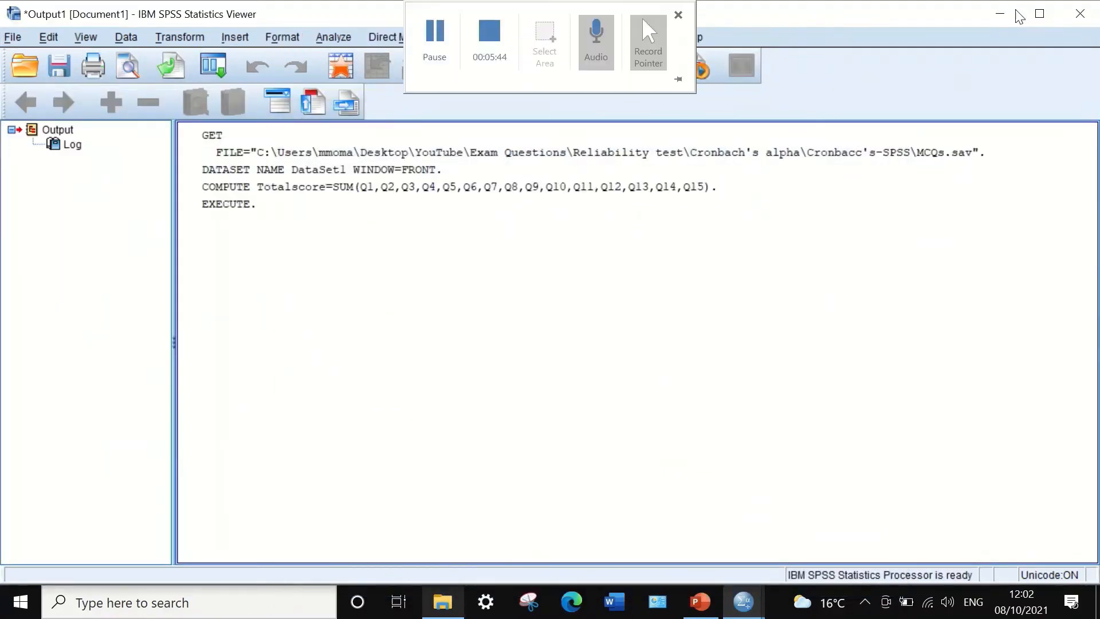
pyautogui.click(1000, 13)
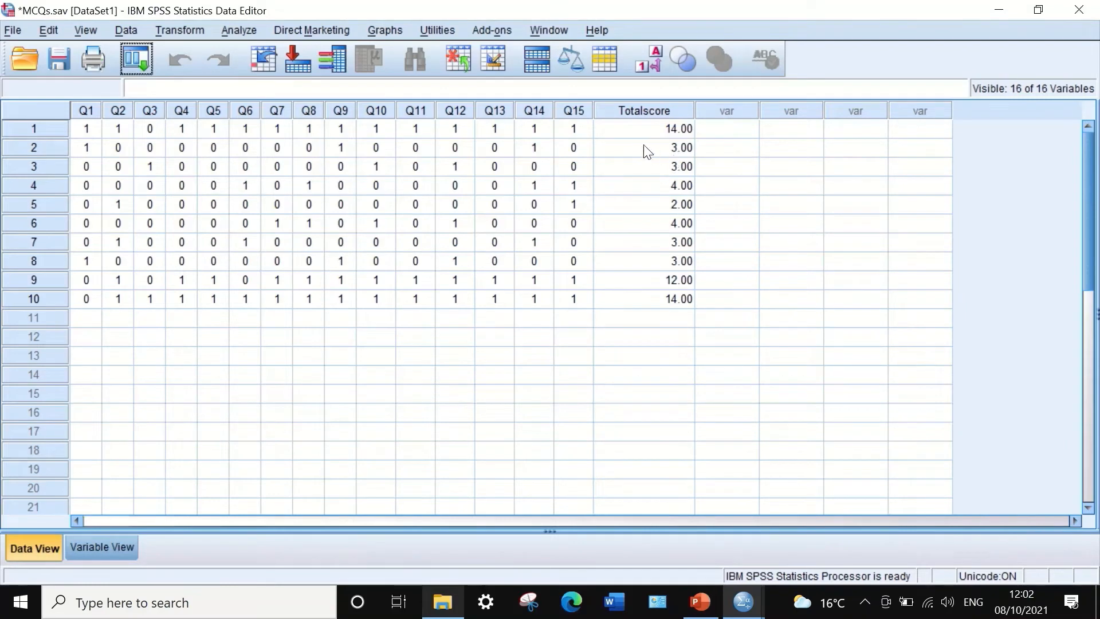
pyautogui.moveTo(693, 109); pyautogui.dragTo(671, 109)
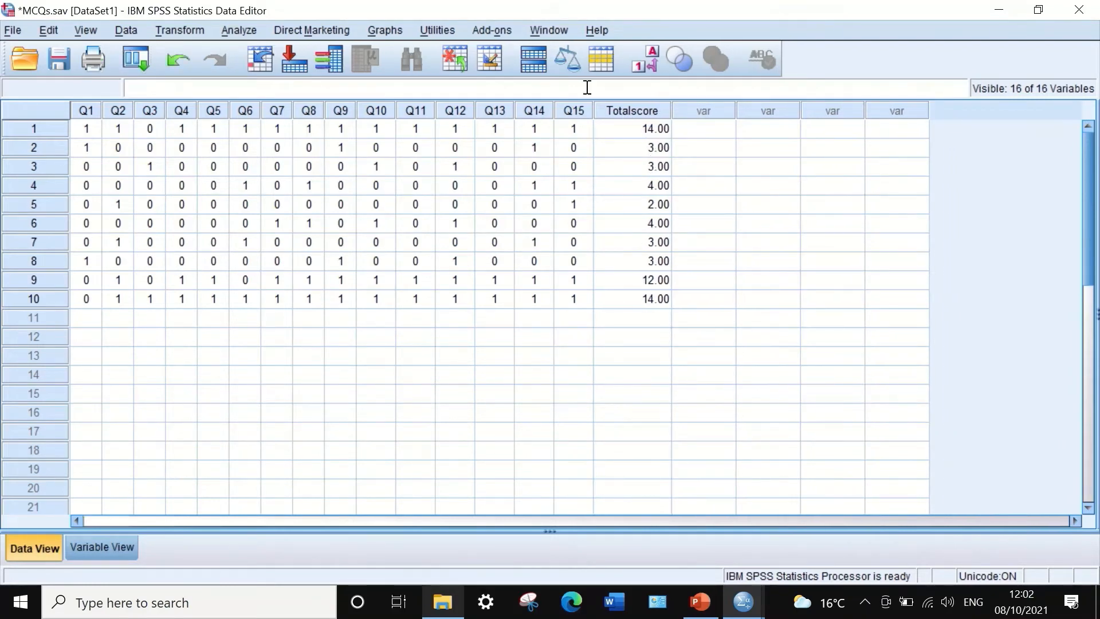
# Step: Set the decimals of the Totalscore variable to 0 in its variable definition
pyautogui.click(101, 546)
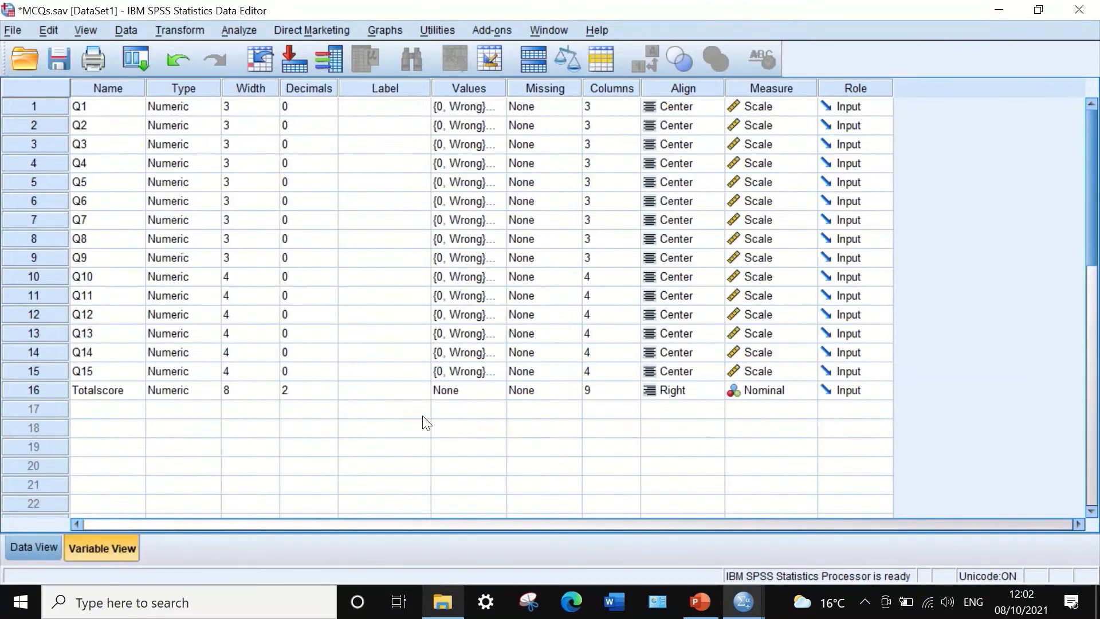
pyautogui.click(302, 391)
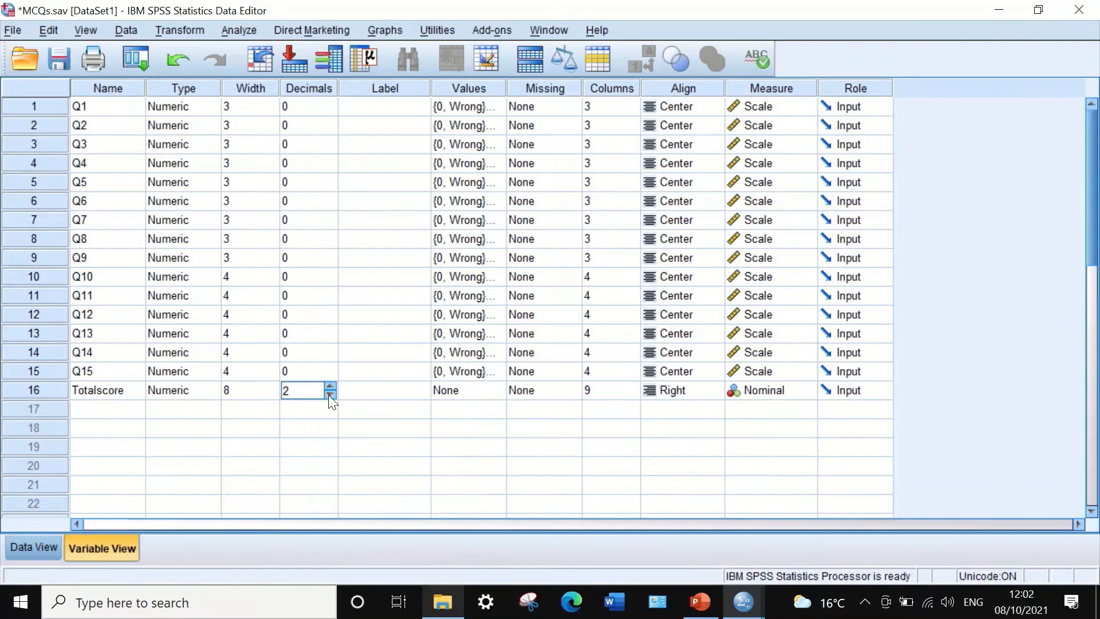
pyautogui.click(330, 395)
pyautogui.click(330, 394)
# Step: Set the Totalscore variable's measurement level to Scale and its alignment to Center
pyautogui.click(778, 392)
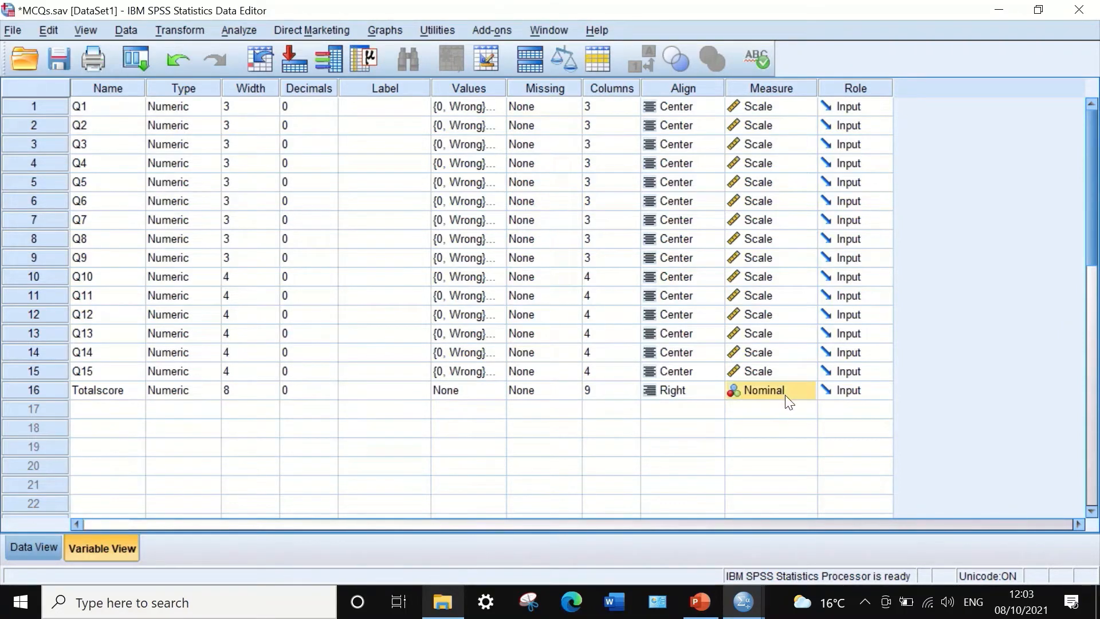
pyautogui.click(791, 391)
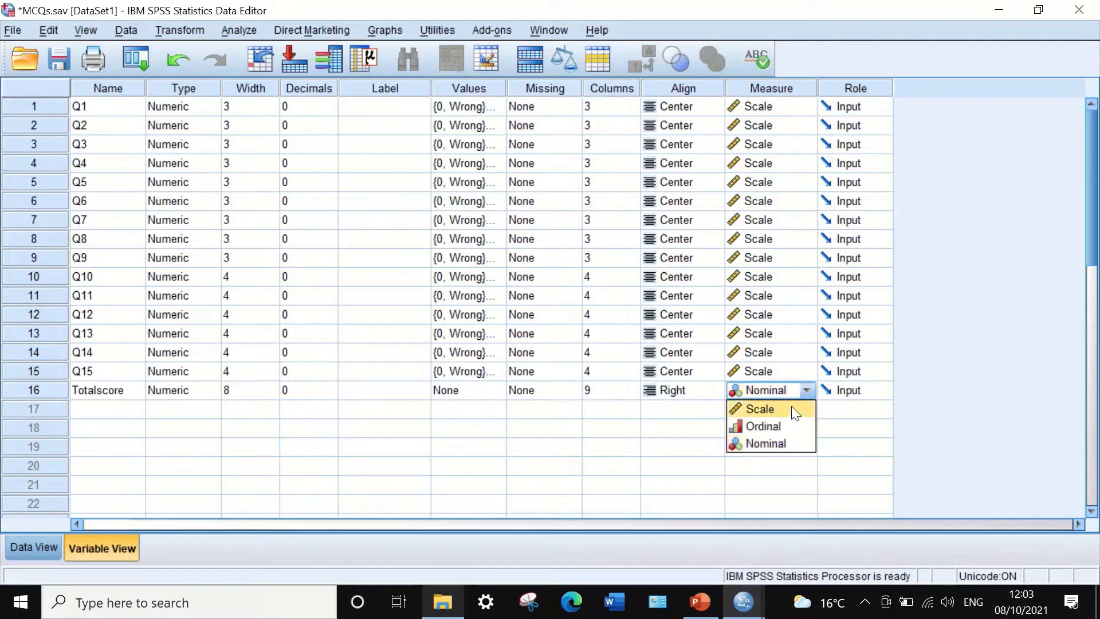
pyautogui.click(768, 410)
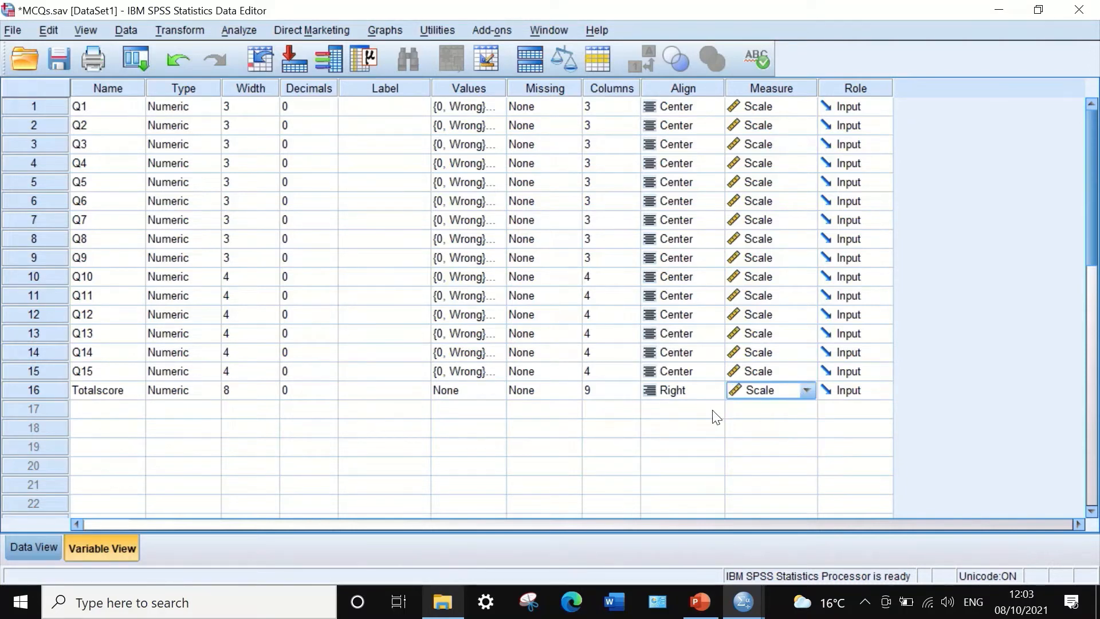
pyautogui.click(682, 397)
pyautogui.click(677, 398)
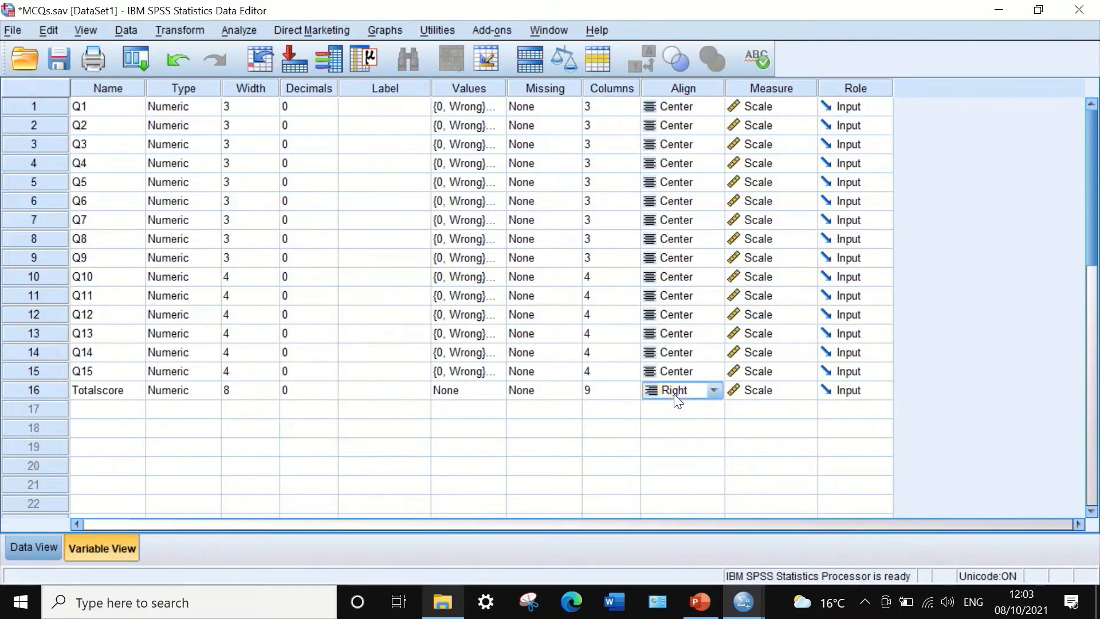
pyautogui.click(677, 399)
pyautogui.click(673, 444)
# Step: Set the Totalscore variable's display column width to 4 and return to the data values
pyautogui.click(632, 395)
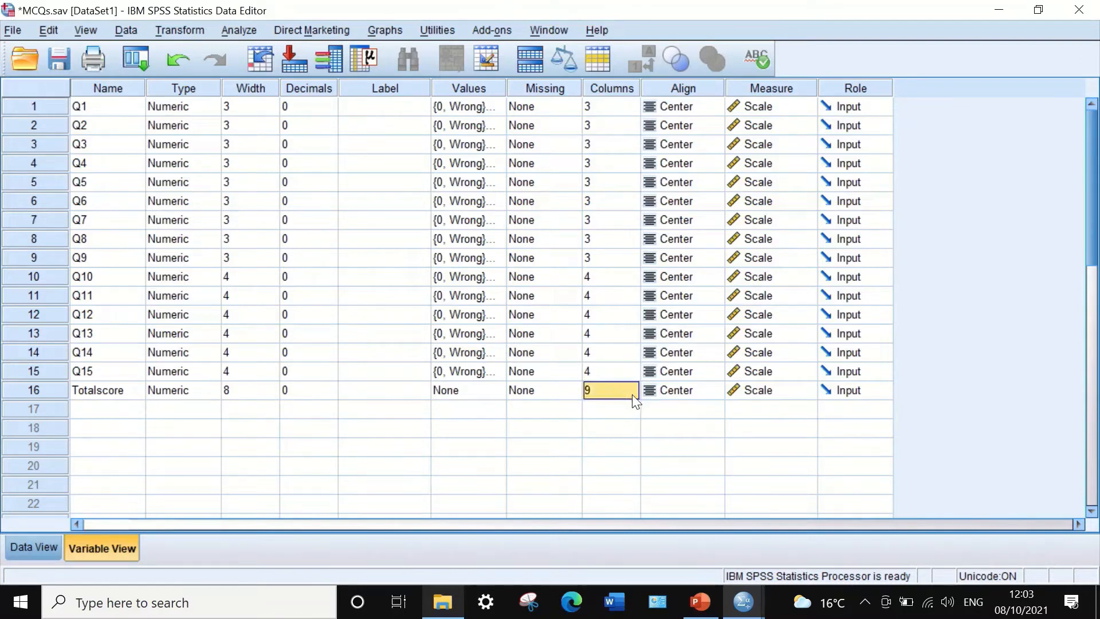
pyautogui.click(632, 396)
pyautogui.click(634, 396)
pyautogui.click(634, 396)
pyautogui.click(634, 396)
pyautogui.click(634, 395)
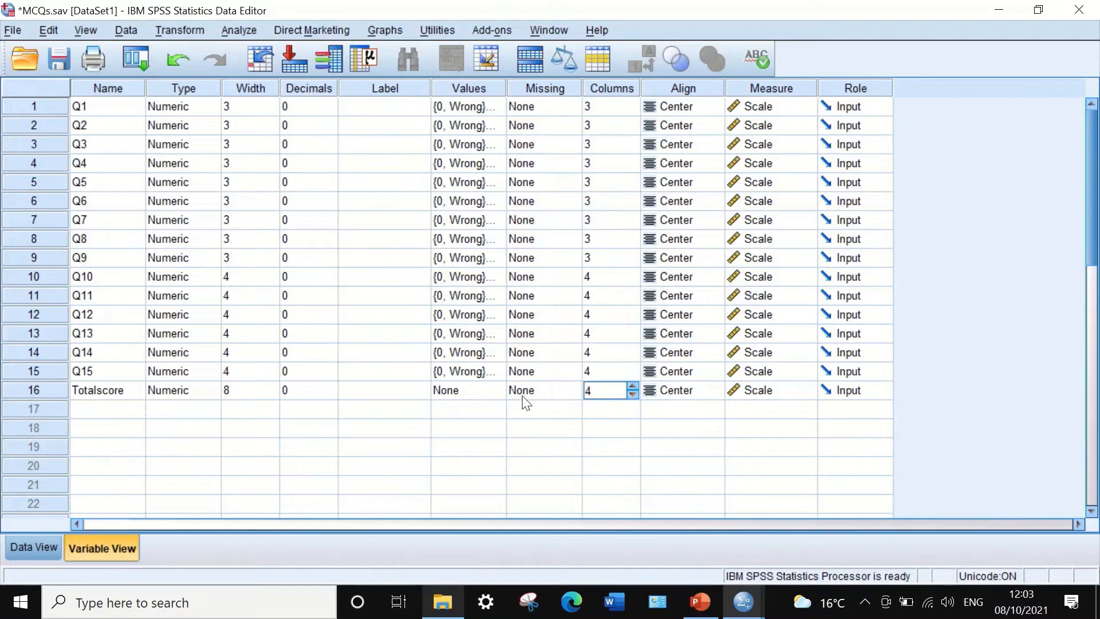
pyautogui.click(43, 545)
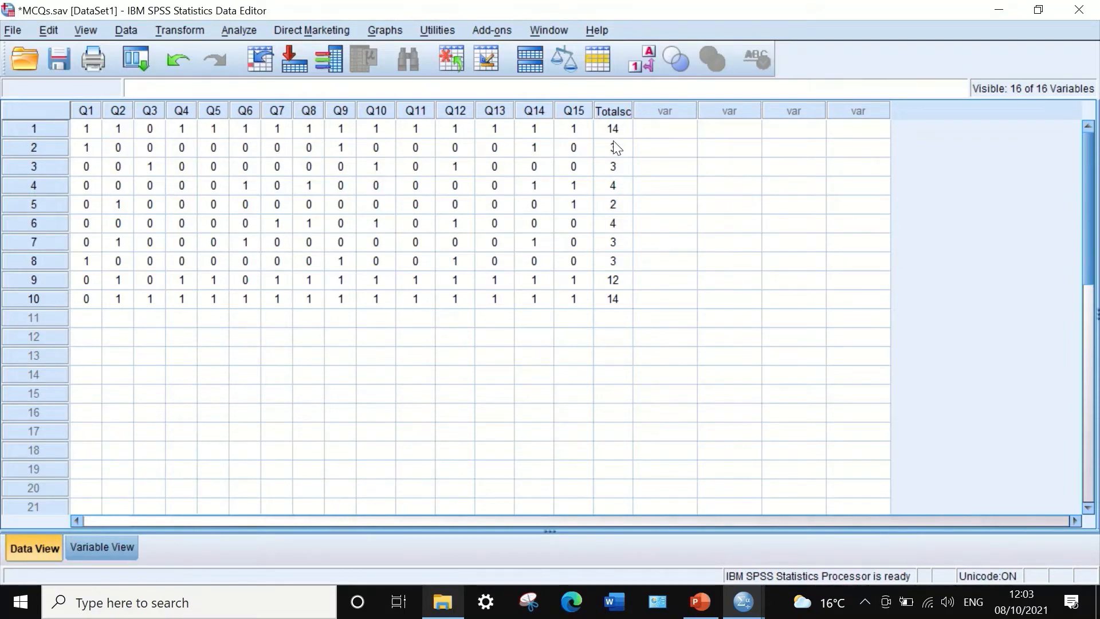
# Step: Switch to PowerPoint to review the Cronbach's alpha formula on slide 73, and return to the SPSS data
pyautogui.click(698, 602)
pyautogui.click(109, 346)
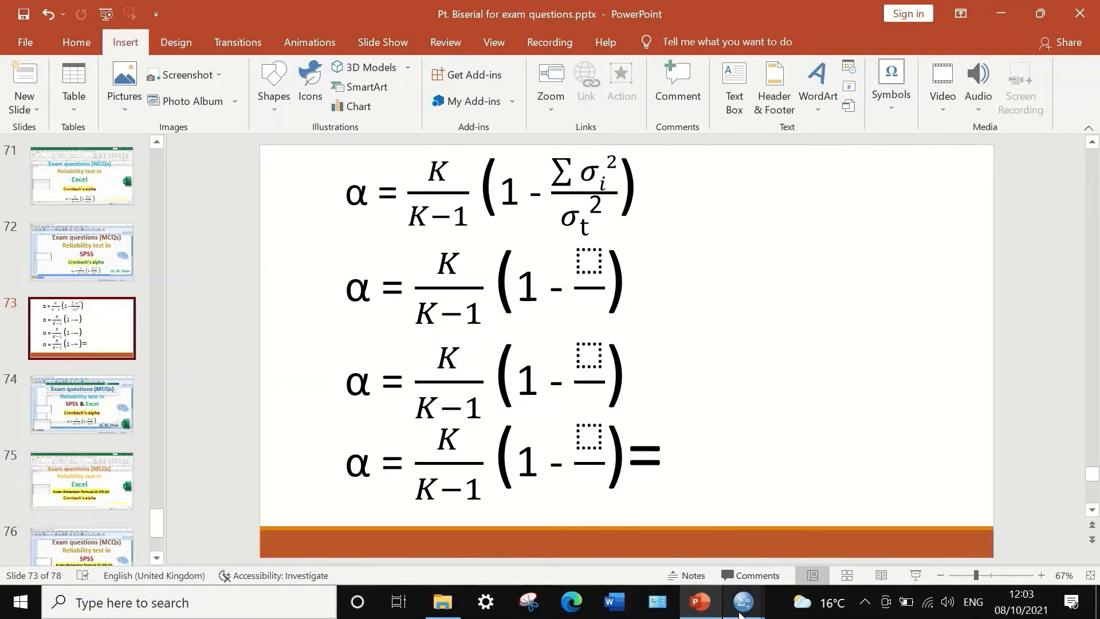
pyautogui.moveTo(742, 601)
pyautogui.click(810, 546)
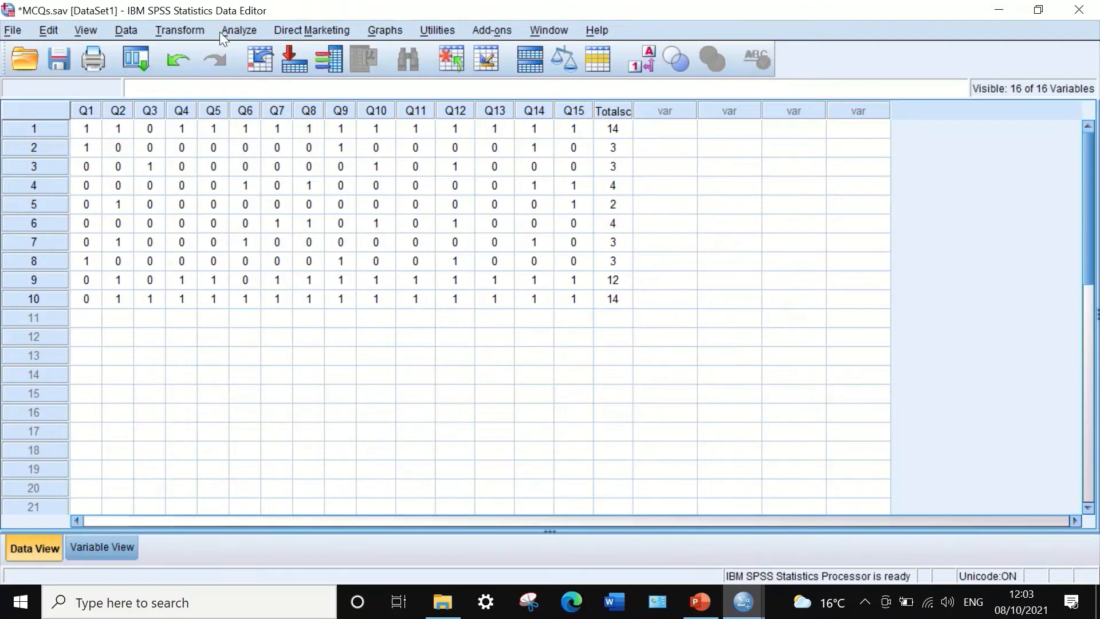
# Step: Start a Frequencies analysis from the descriptive statistics and add Totalscore as its variable
pyautogui.click(238, 30)
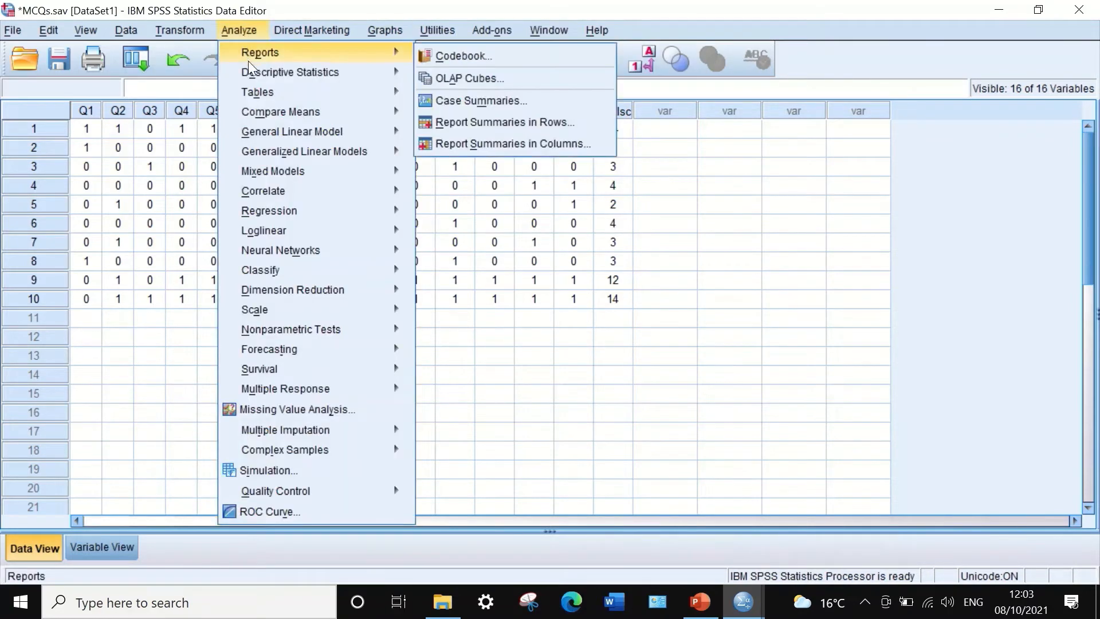
pyautogui.moveTo(250, 70)
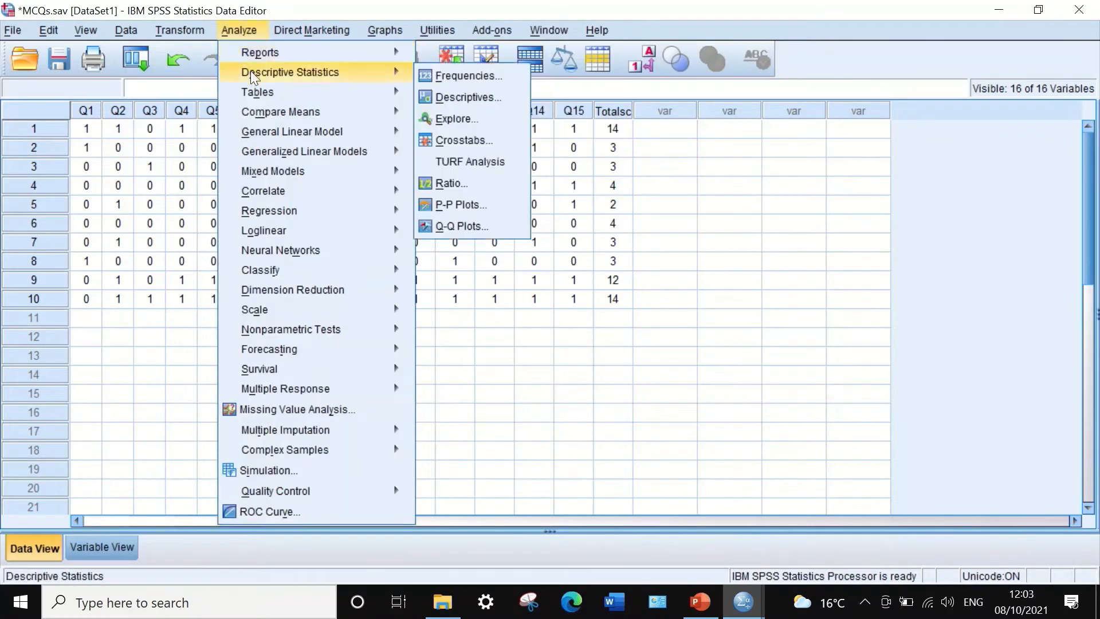
pyautogui.click(438, 76)
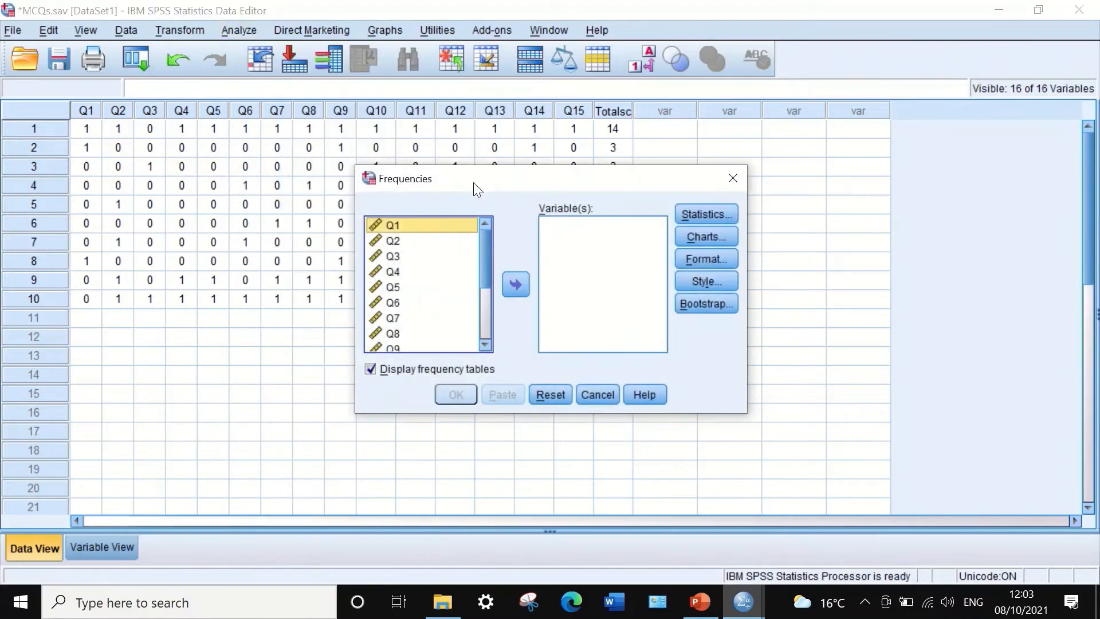
pyautogui.moveTo(483, 244); pyautogui.dragTo(489, 320)
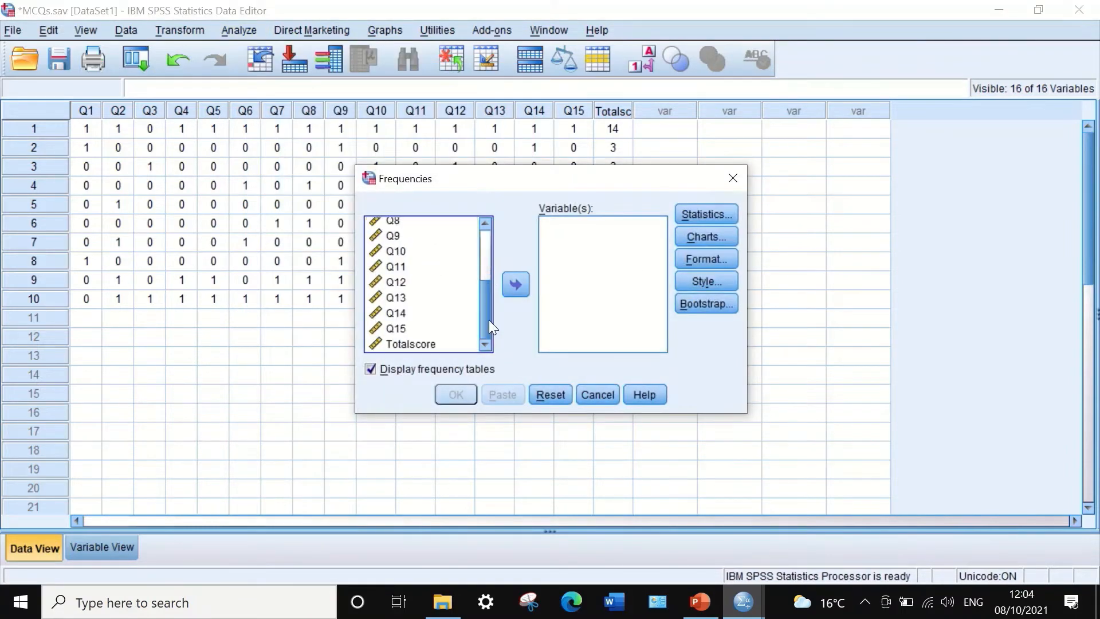
pyautogui.click(396, 342)
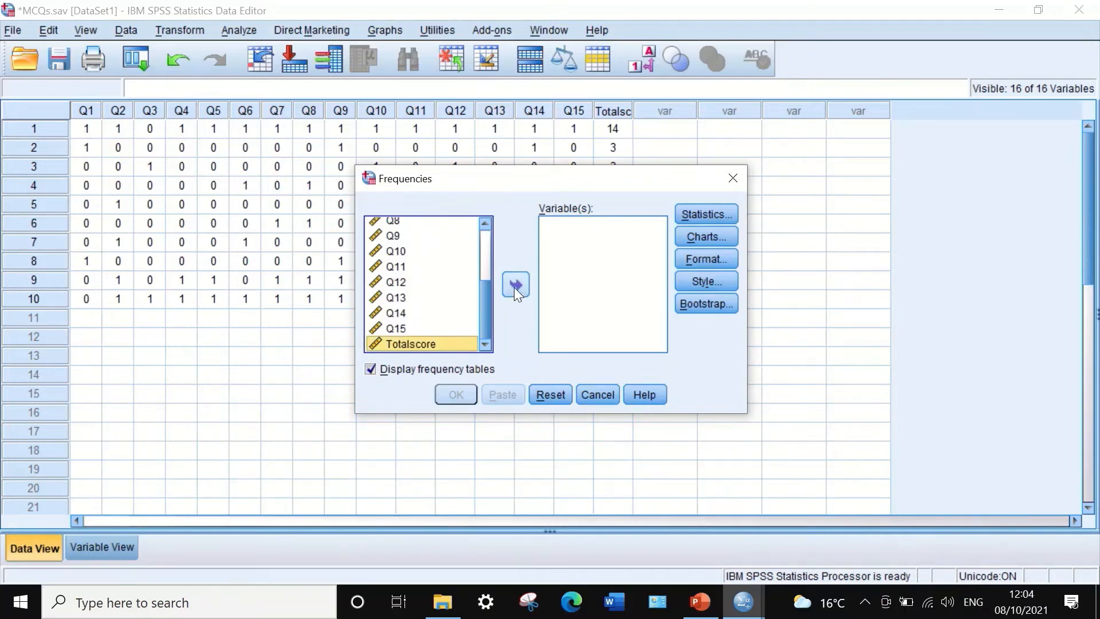
pyautogui.moveTo(424, 344); pyautogui.dragTo(578, 240)
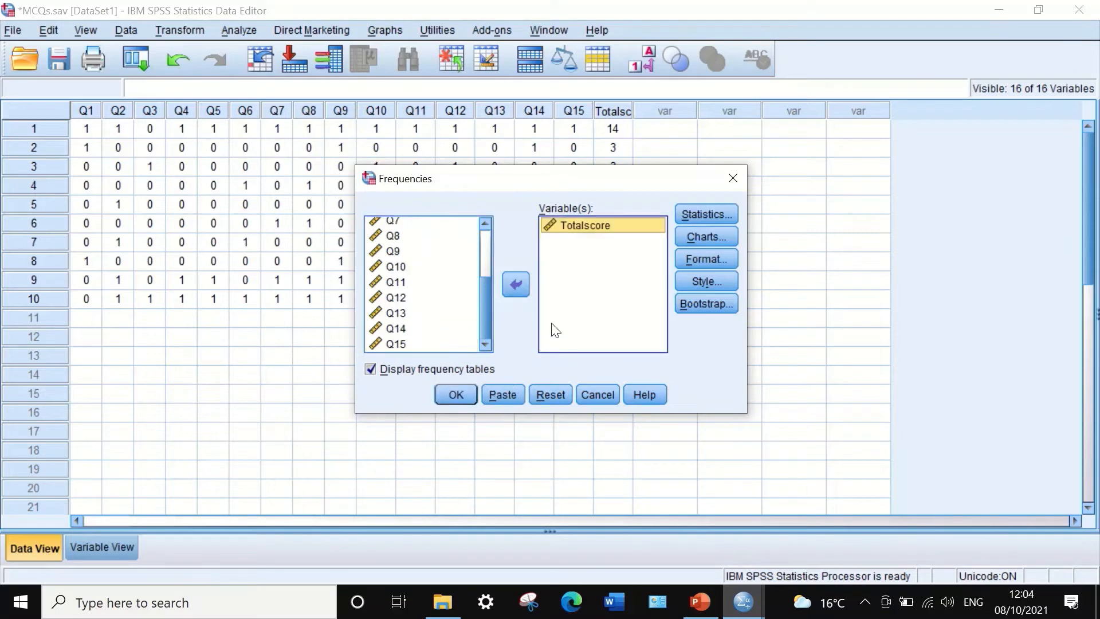
# Step: Request the variance as the dispersion statistic for Totalscore and run the Frequencies analysis
pyautogui.click(702, 209)
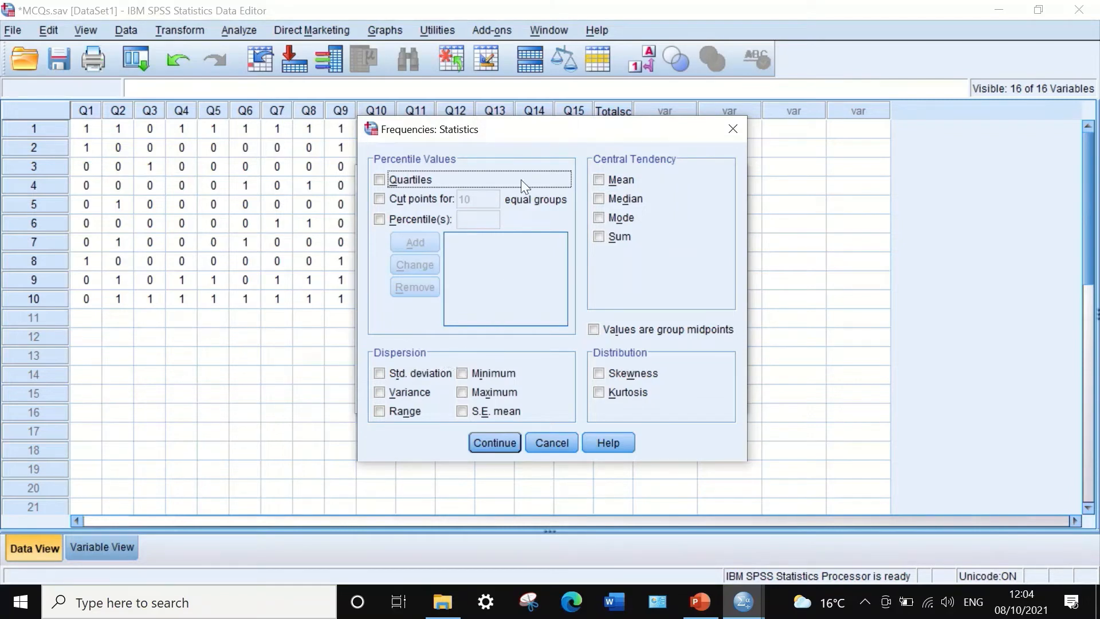
pyautogui.click(380, 392)
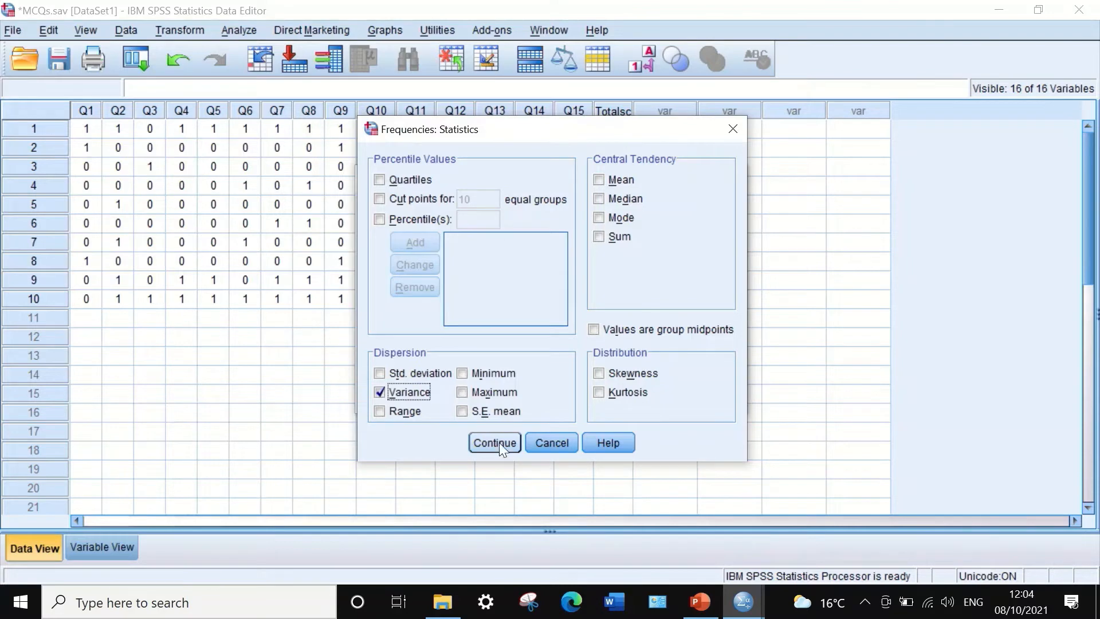
pyautogui.click(499, 442)
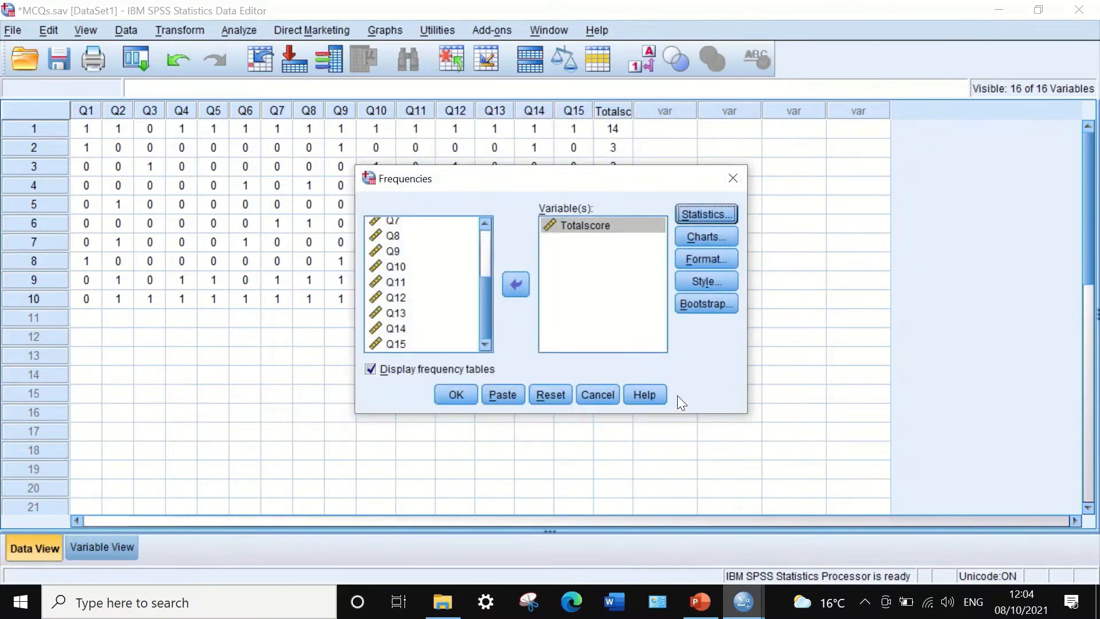
pyautogui.click(452, 394)
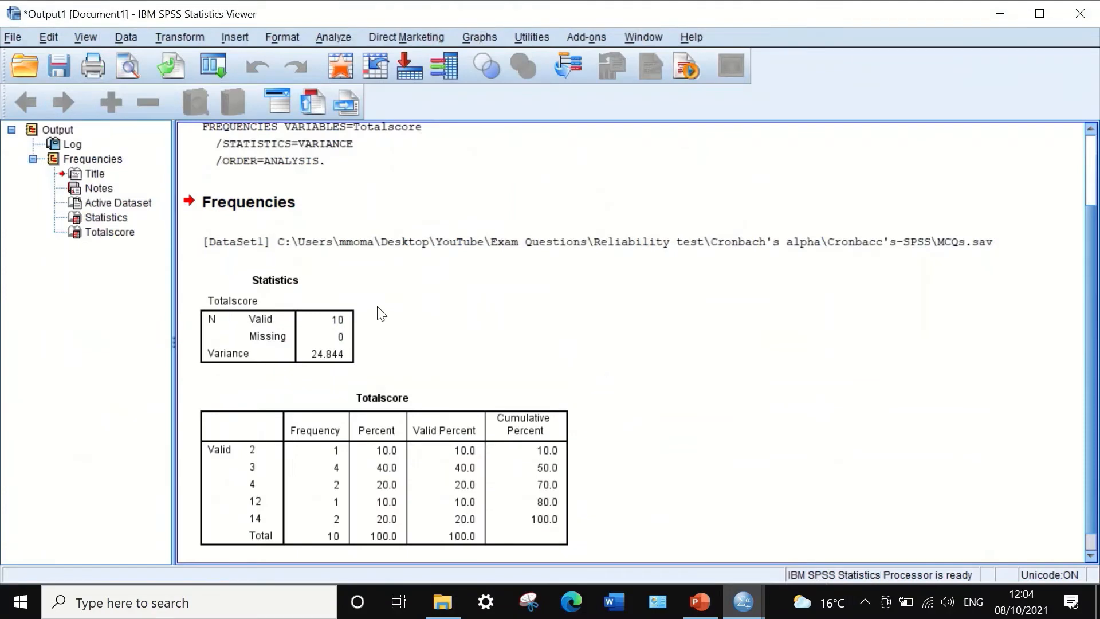
# Step: Copy the variance value of Totalscore from the Statistics table in the output
pyautogui.scroll(-1, 381, 314)
pyautogui.scroll(5, 391, 320)
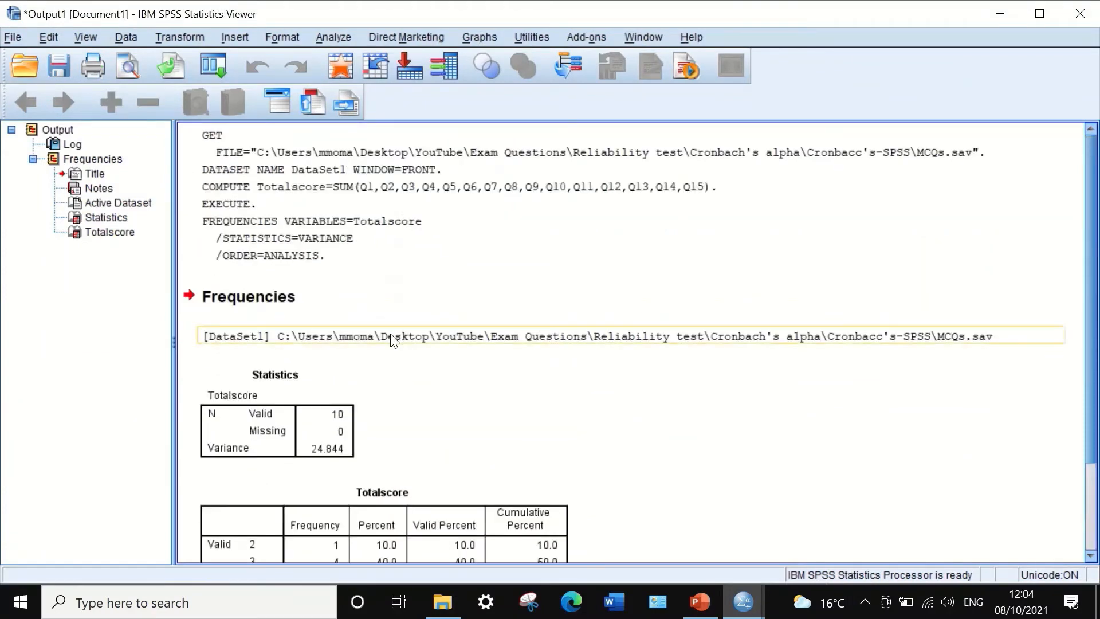
pyautogui.scroll(-5, 360, 407)
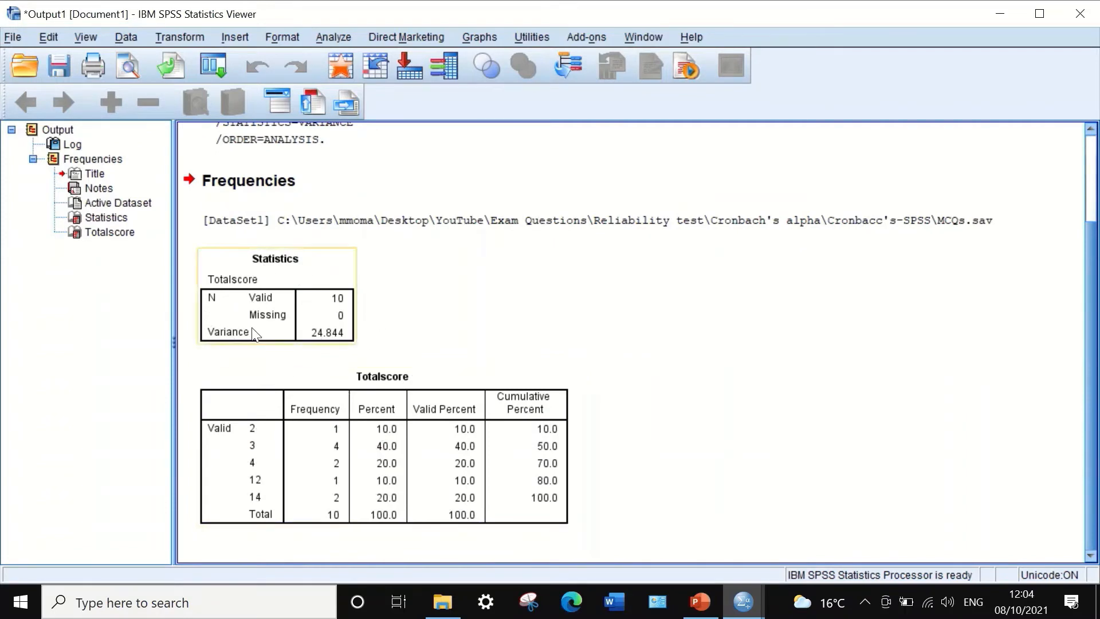
pyautogui.click(330, 340)
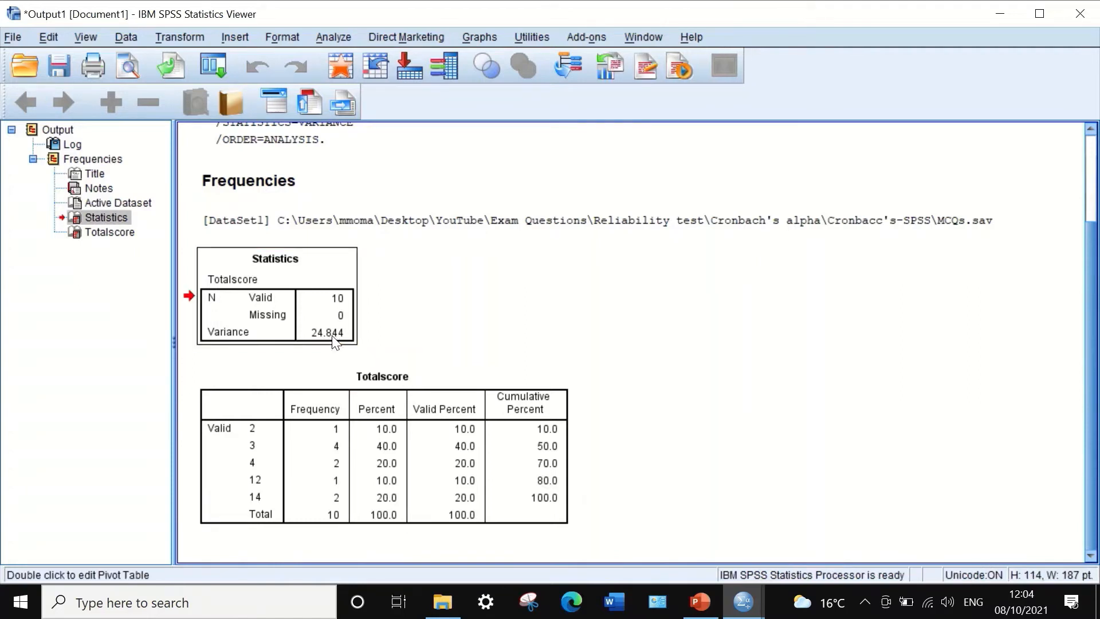
pyautogui.doubleClick(334, 342)
pyautogui.click(312, 338)
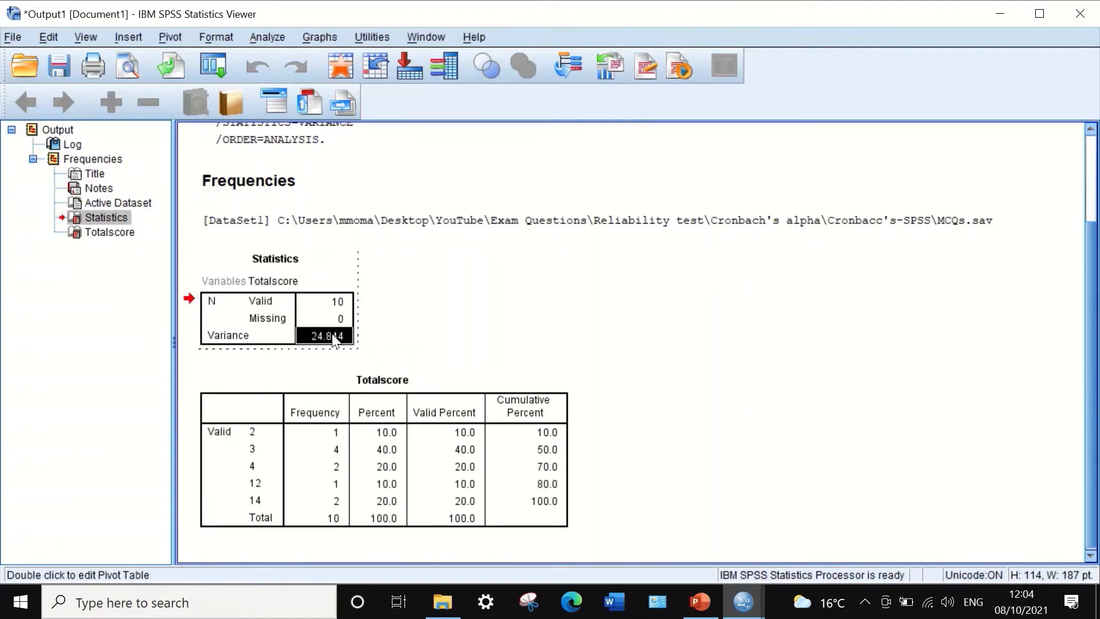
pyautogui.rightClick(325, 339)
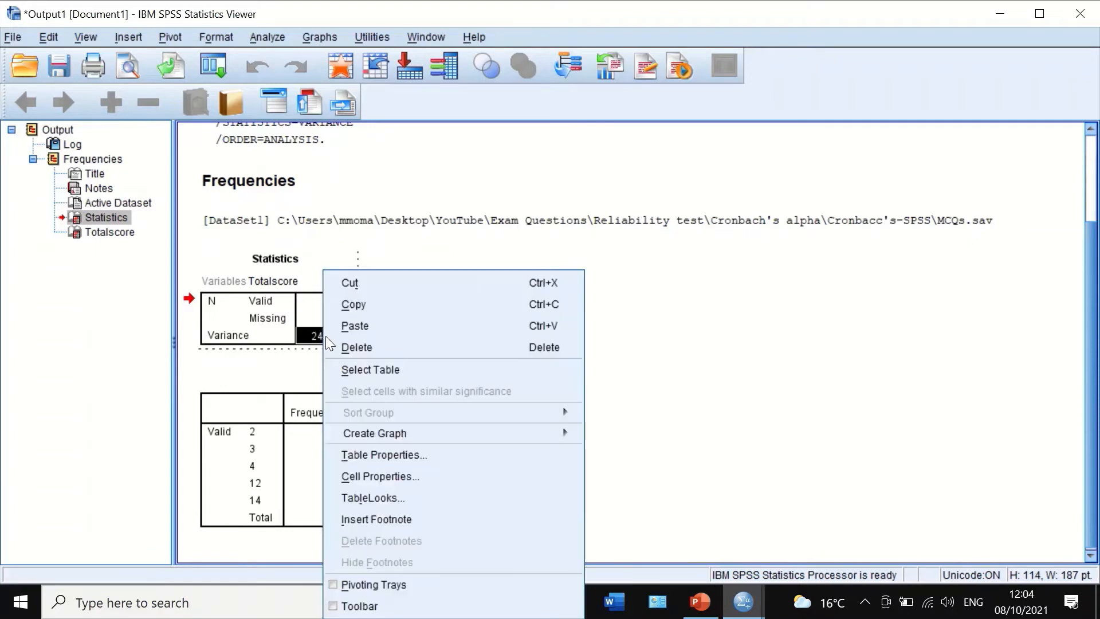
pyautogui.click(355, 304)
# Step: In PowerPoint, paste the copied variance as text only into the denominator of the second alpha formula and shorten it to 24.84
pyautogui.click(701, 613)
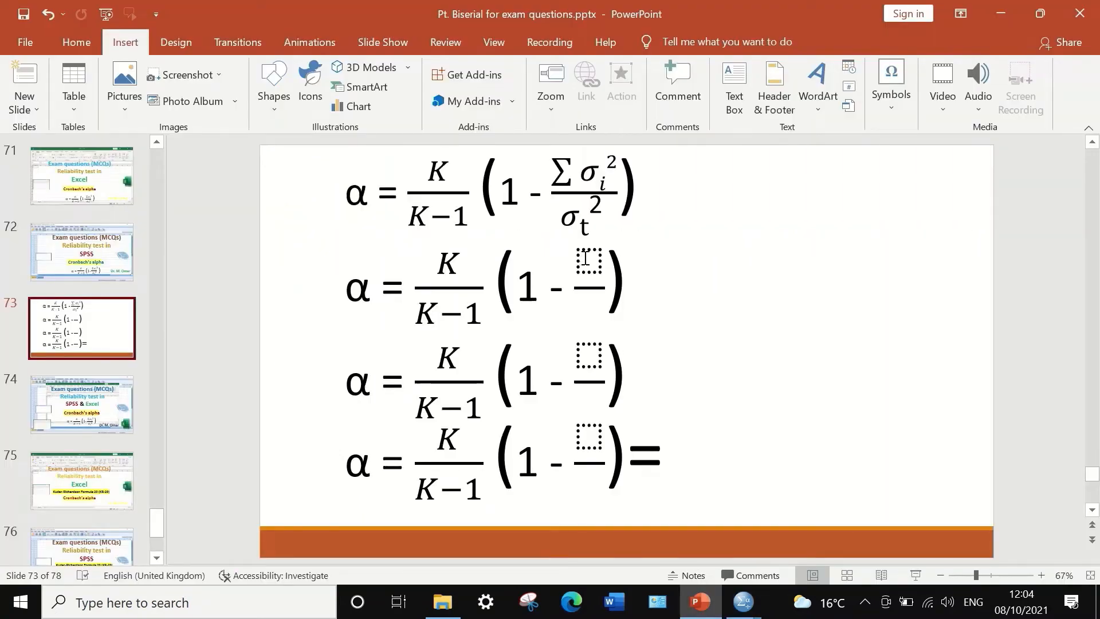
pyautogui.click(588, 310)
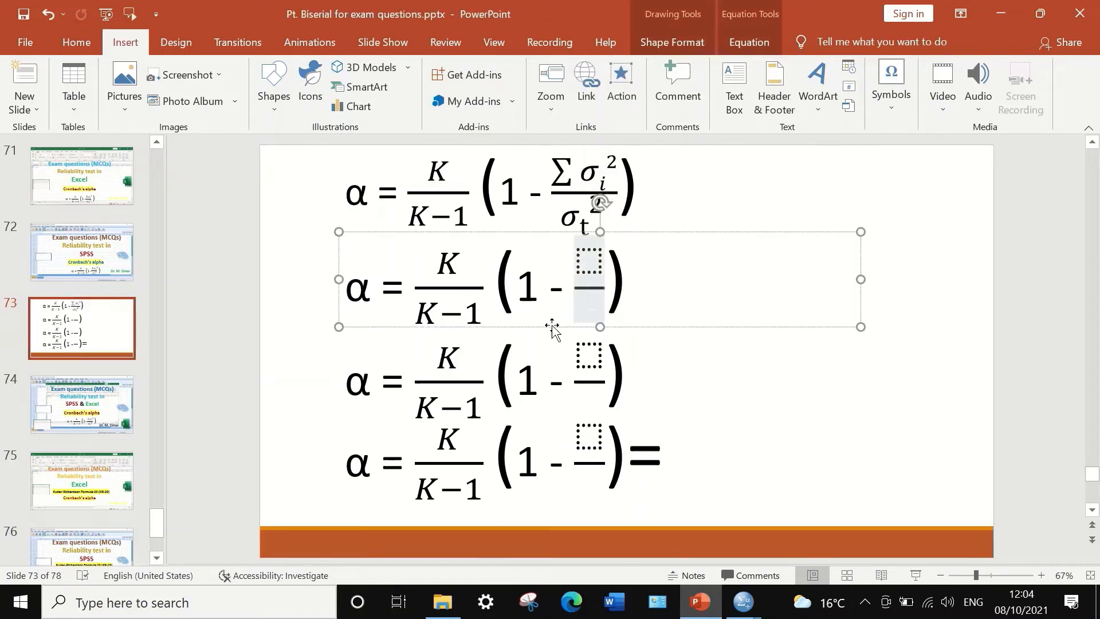
pyautogui.rightClick(591, 307)
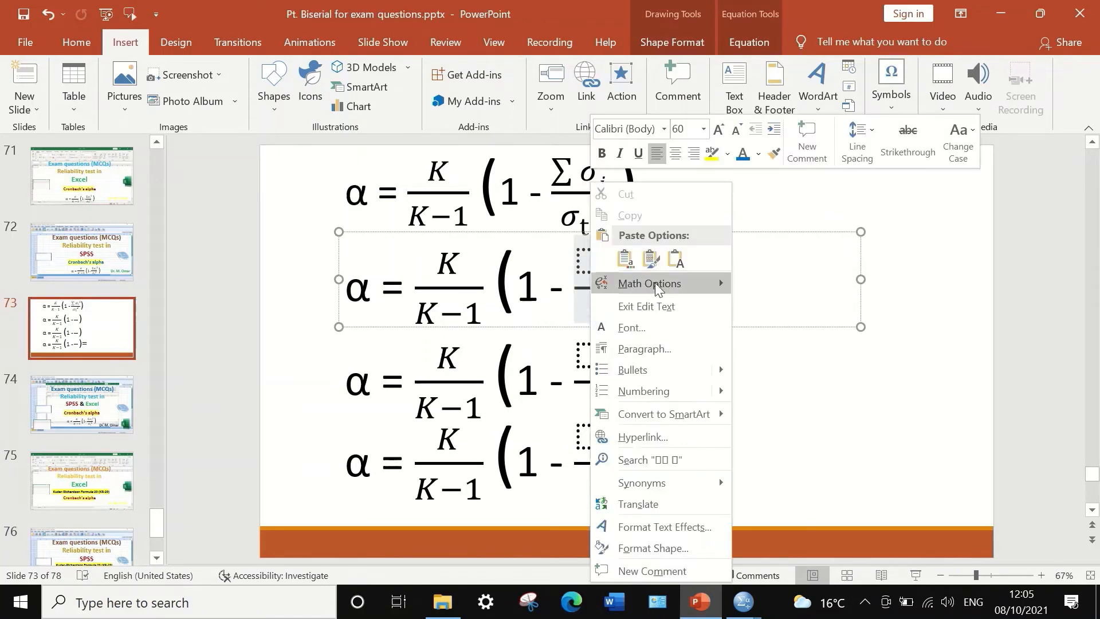
pyautogui.click(674, 261)
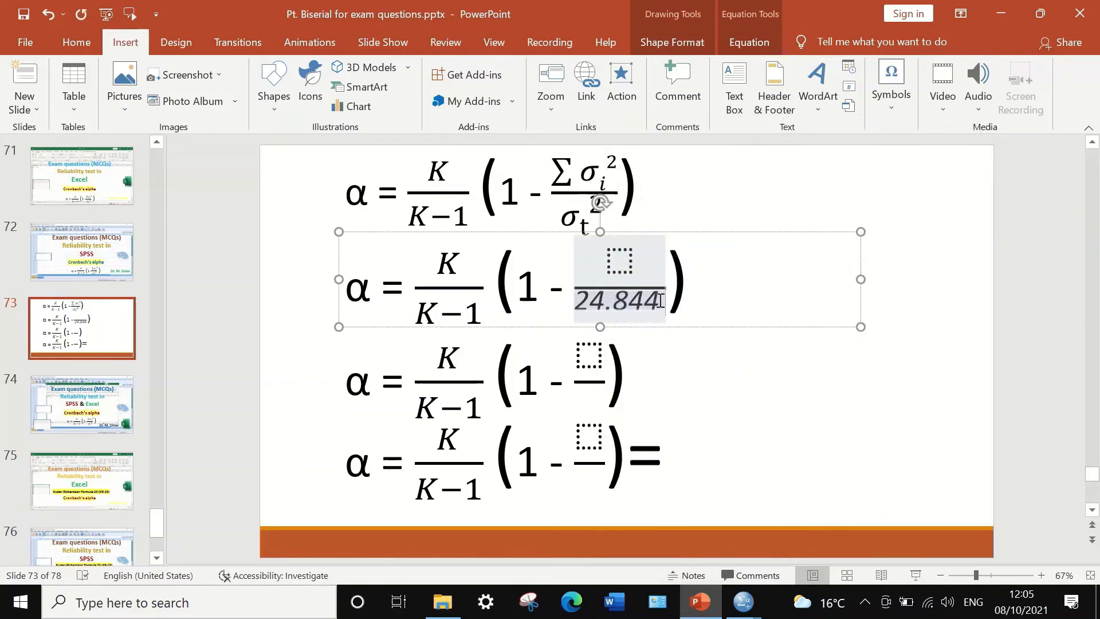
pyautogui.press('BackSpace')
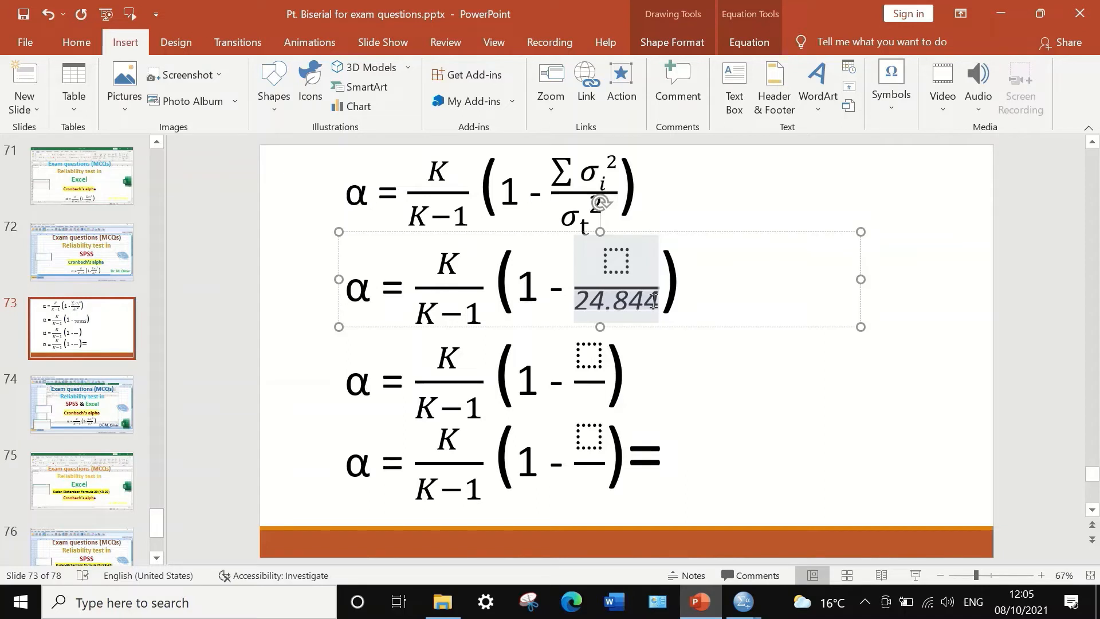
pyautogui.press('BackSpace')
pyautogui.click(716, 382)
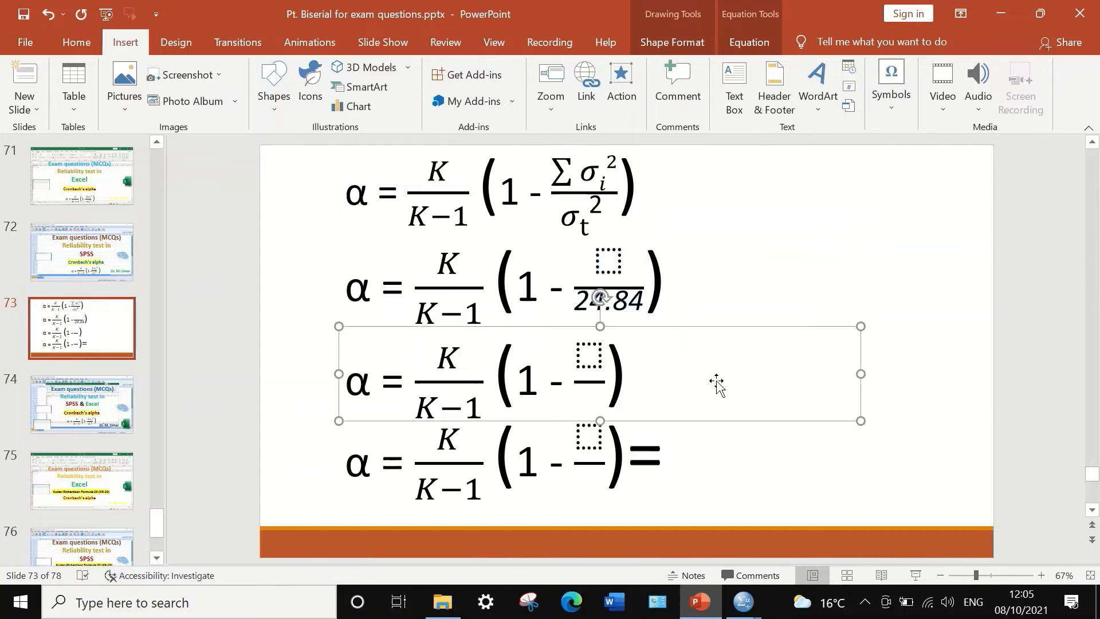
# Step: Switch to the MCQs dataset in SPSS and transpose all its variables, Q1 to Q15 and Totalscore
pyautogui.click(743, 262)
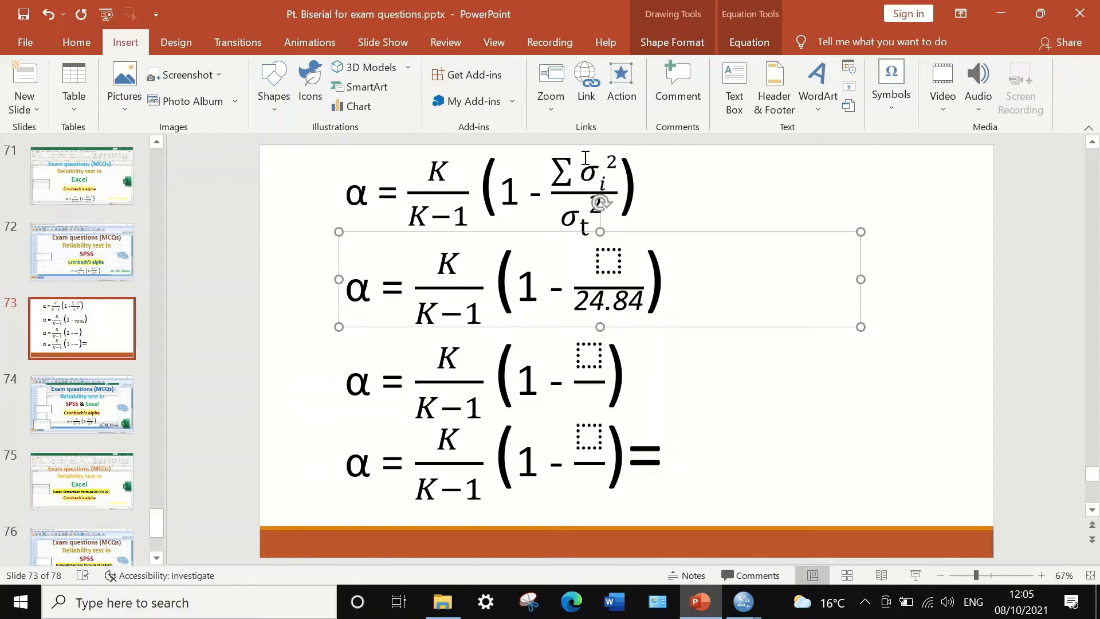
pyautogui.moveTo(745, 606)
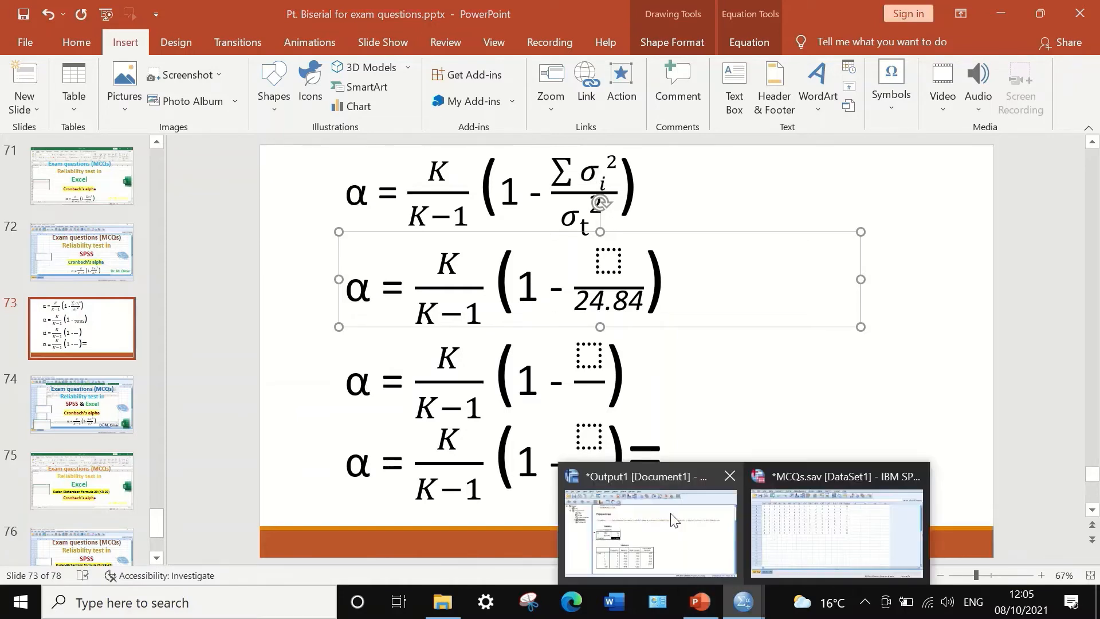
pyautogui.click(785, 538)
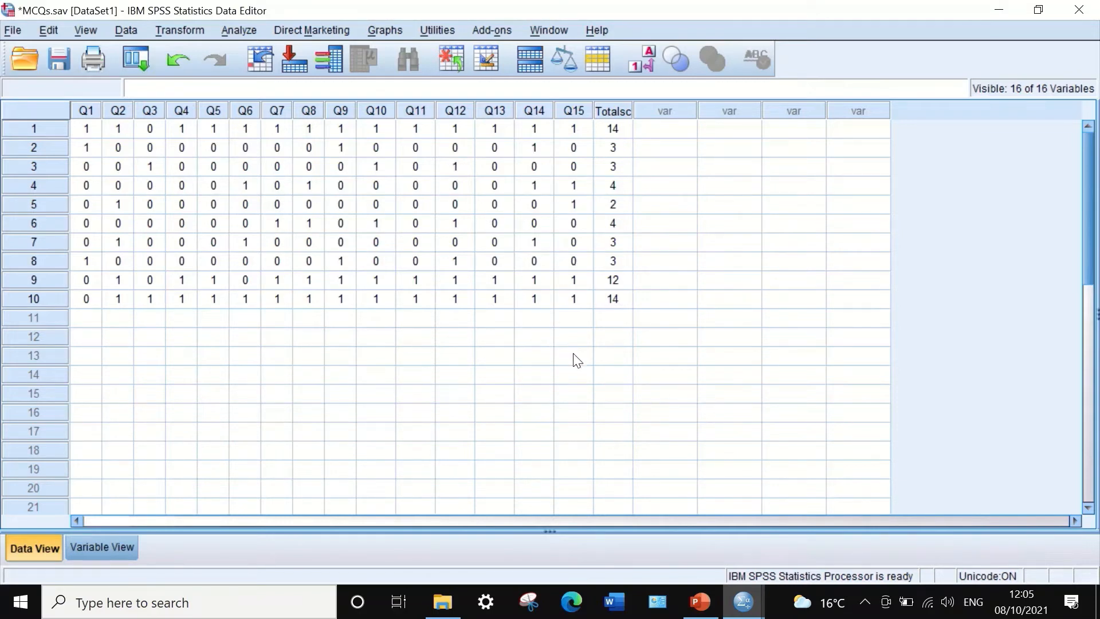
pyautogui.click(125, 32)
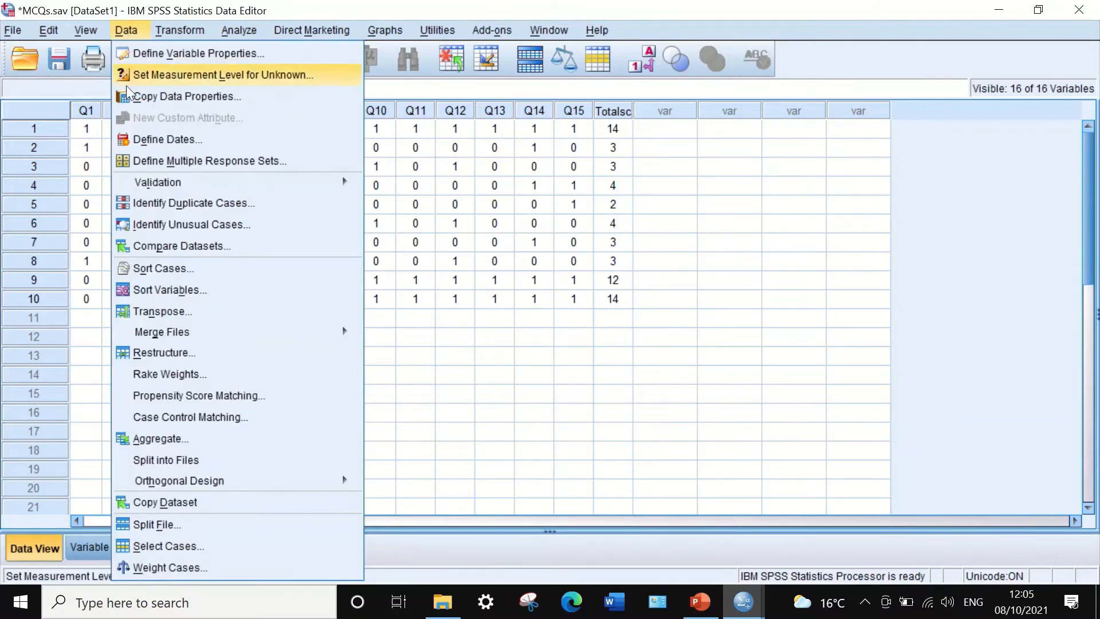
pyautogui.click(177, 312)
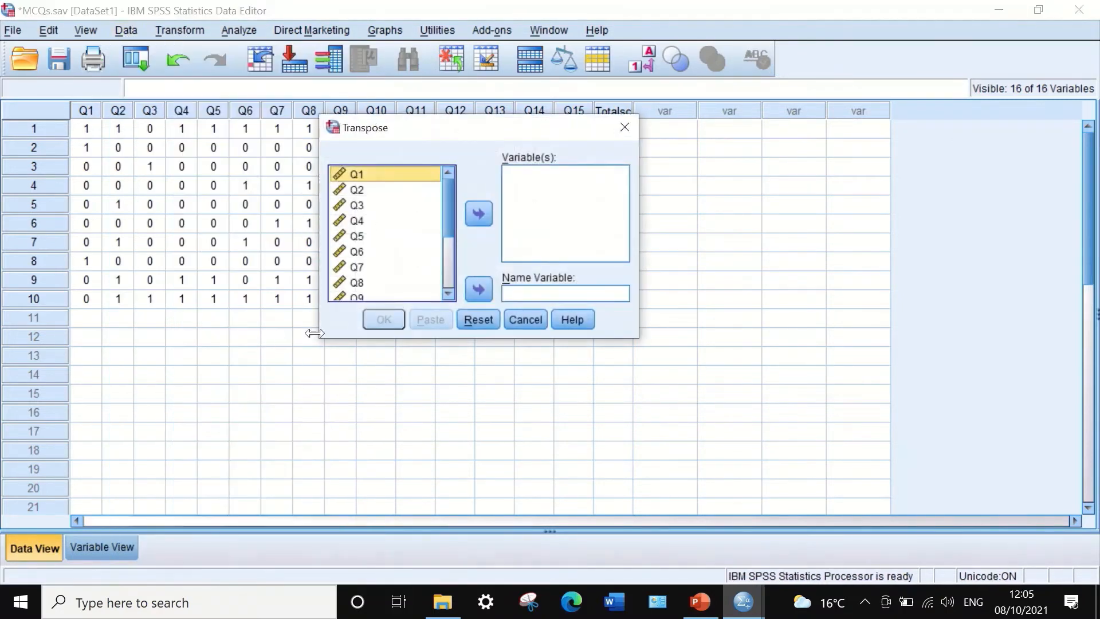
pyautogui.moveTo(477, 129); pyautogui.dragTo(515, 131)
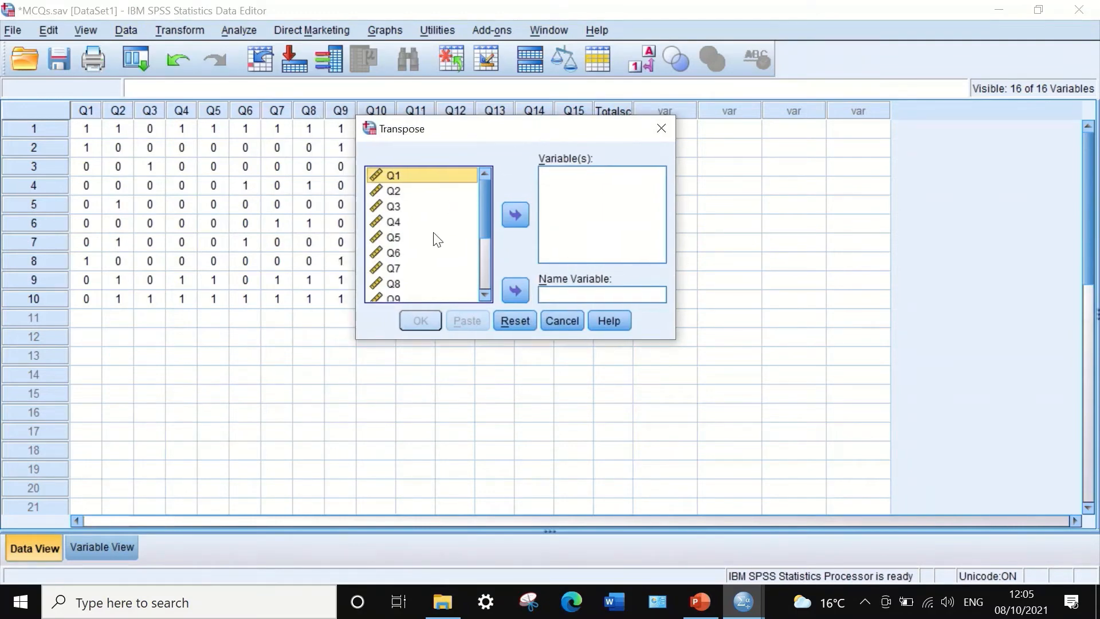
pyautogui.moveTo(486, 190); pyautogui.dragTo(490, 236)
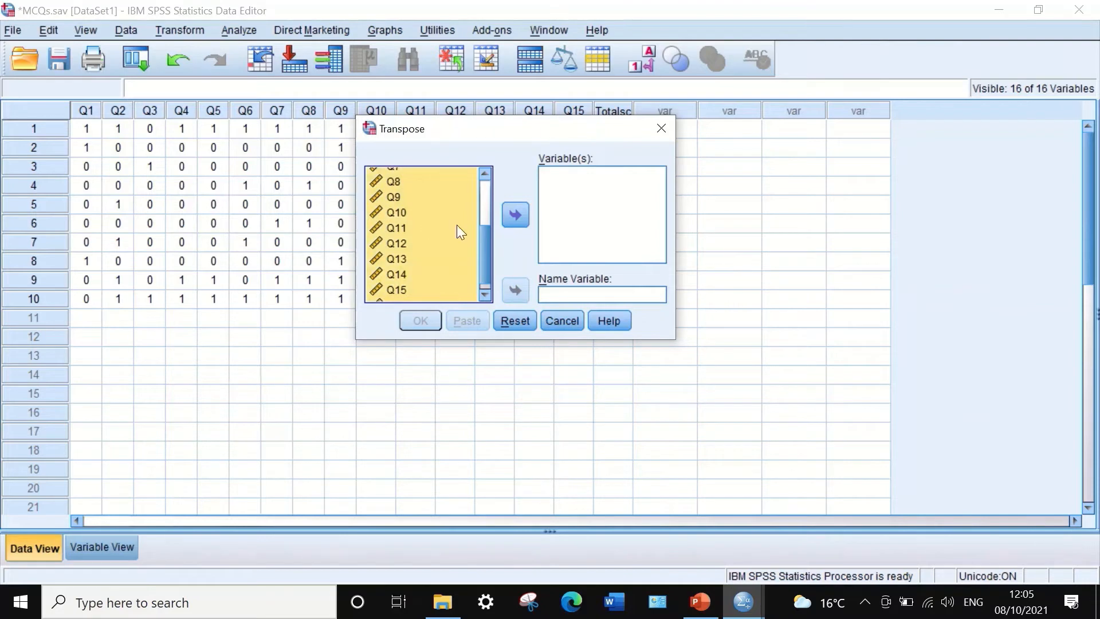
pyautogui.click(515, 215)
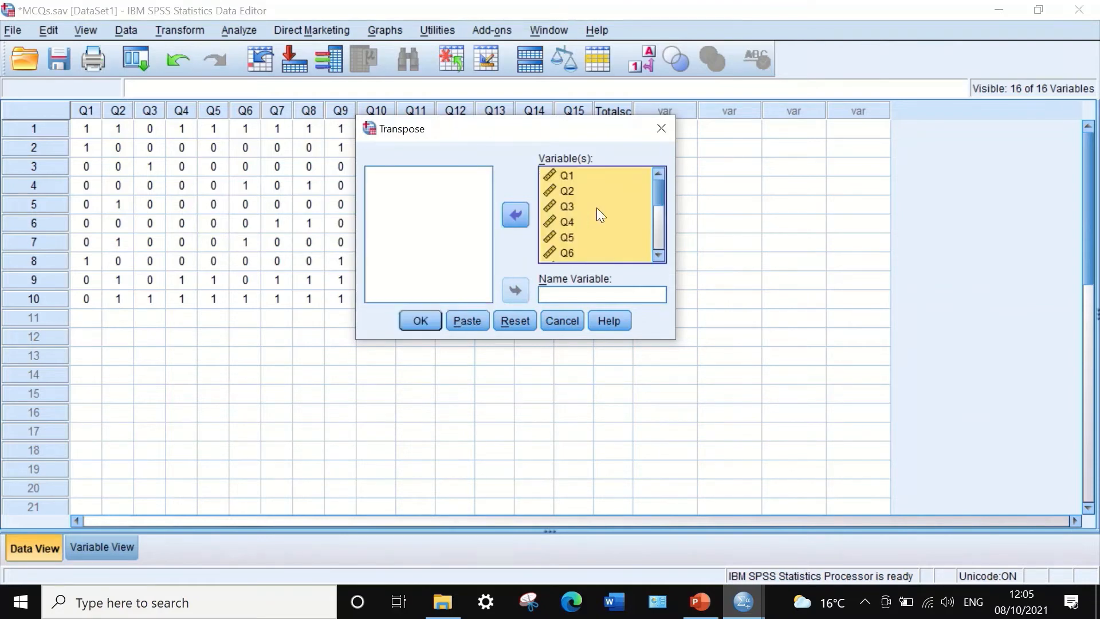
pyautogui.moveTo(668, 191); pyautogui.dragTo(665, 260)
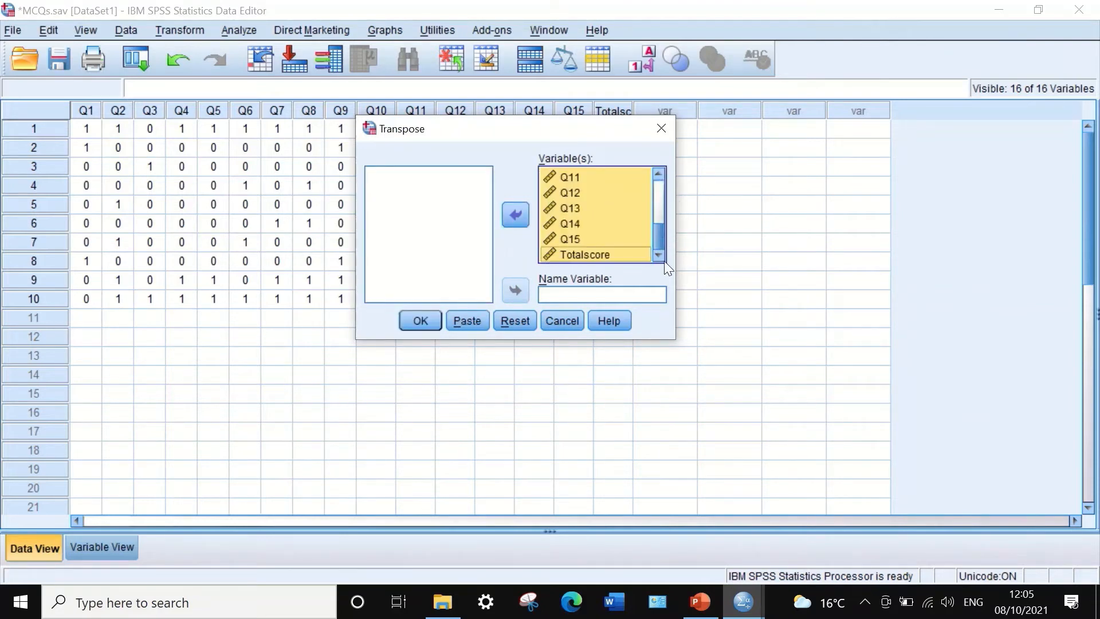
pyautogui.click(410, 321)
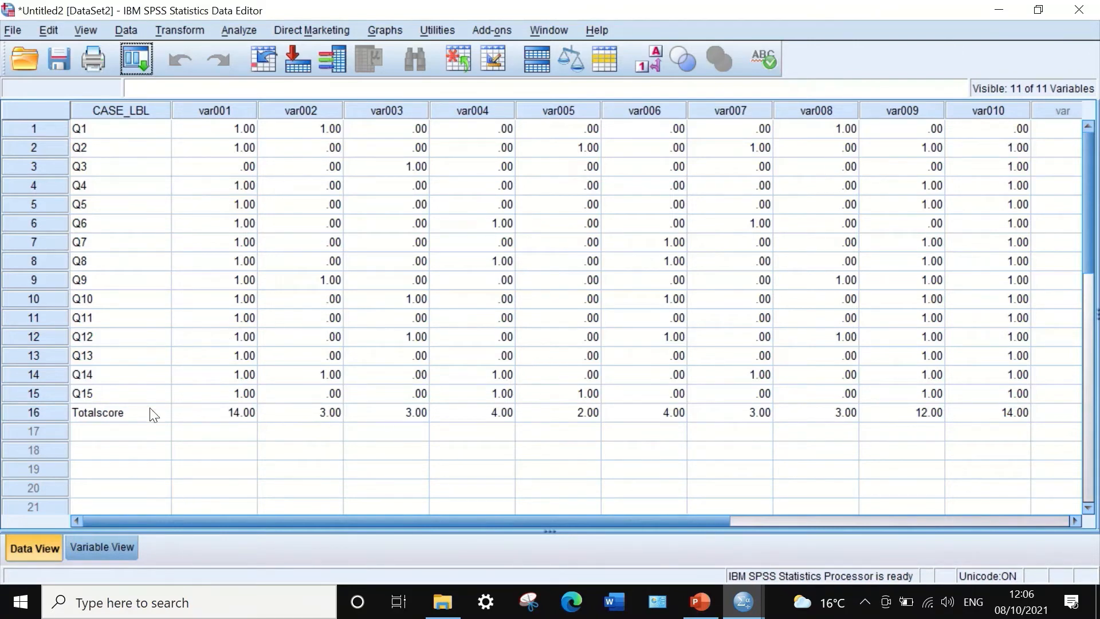
# Step: Set the decimals of var001 through var010 to 0 in the transposed dataset's variable definitions
pyautogui.click(111, 544)
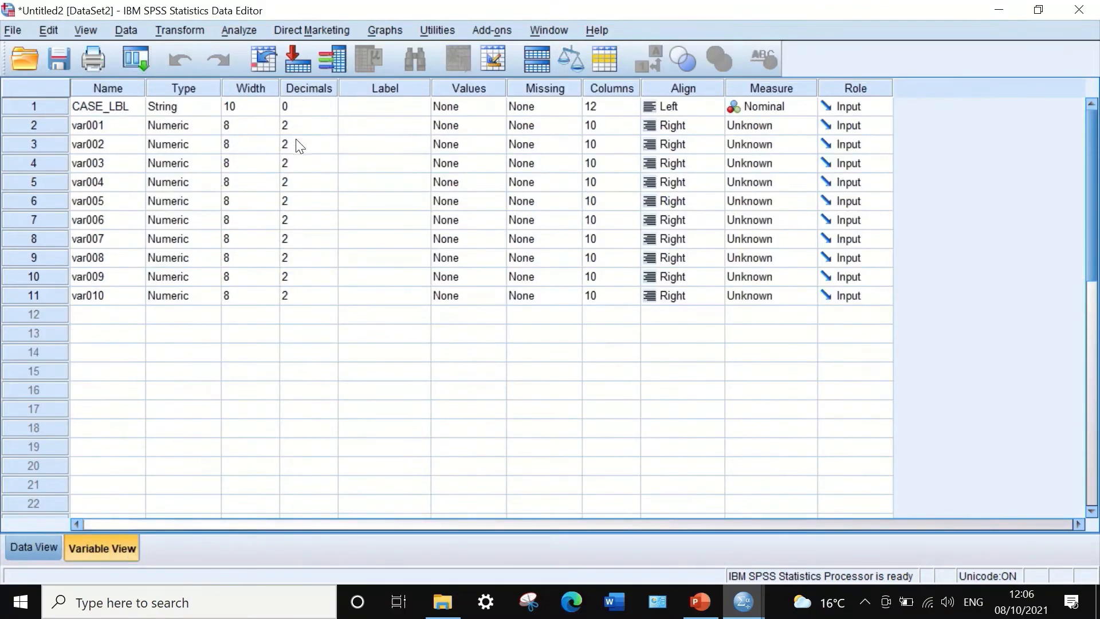
pyautogui.click(309, 124)
pyautogui.click(330, 129)
pyautogui.click(330, 129)
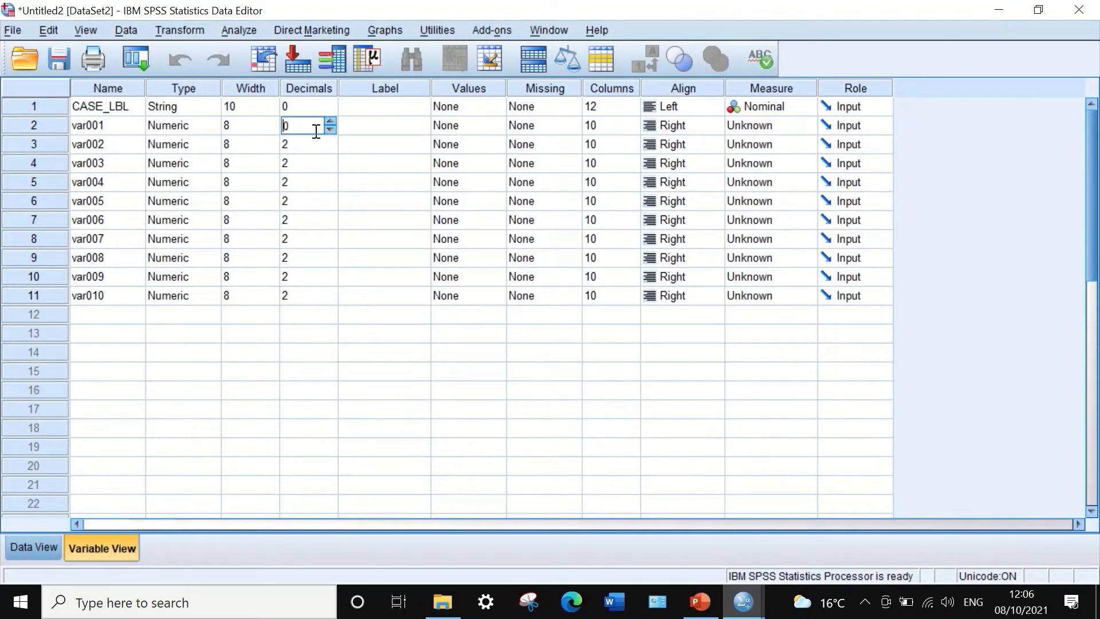
pyautogui.click(304, 110)
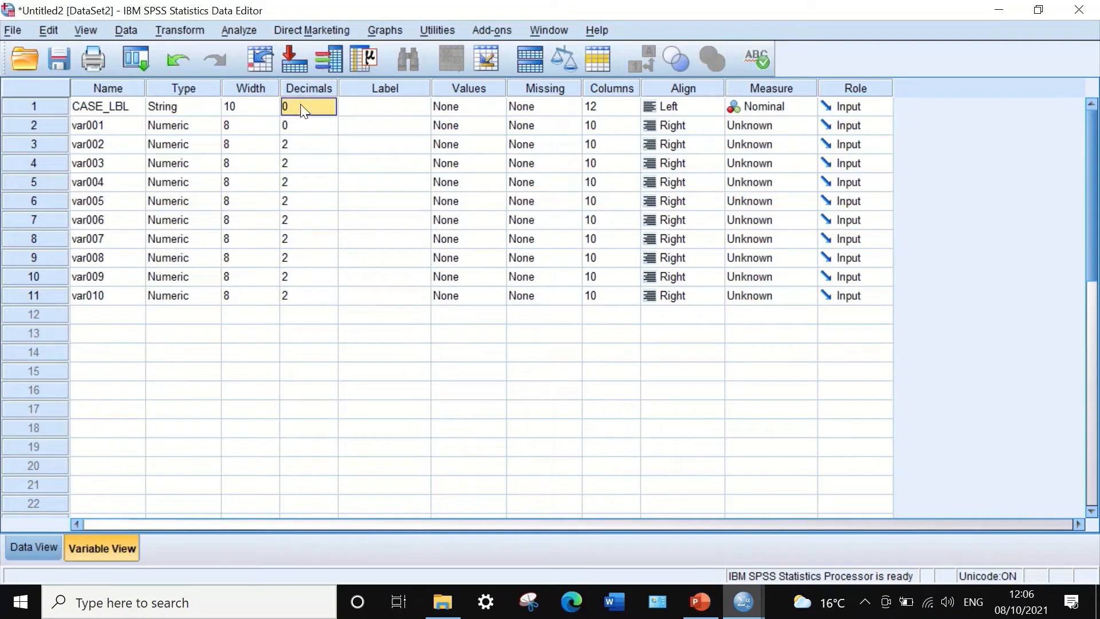
pyautogui.click(301, 125)
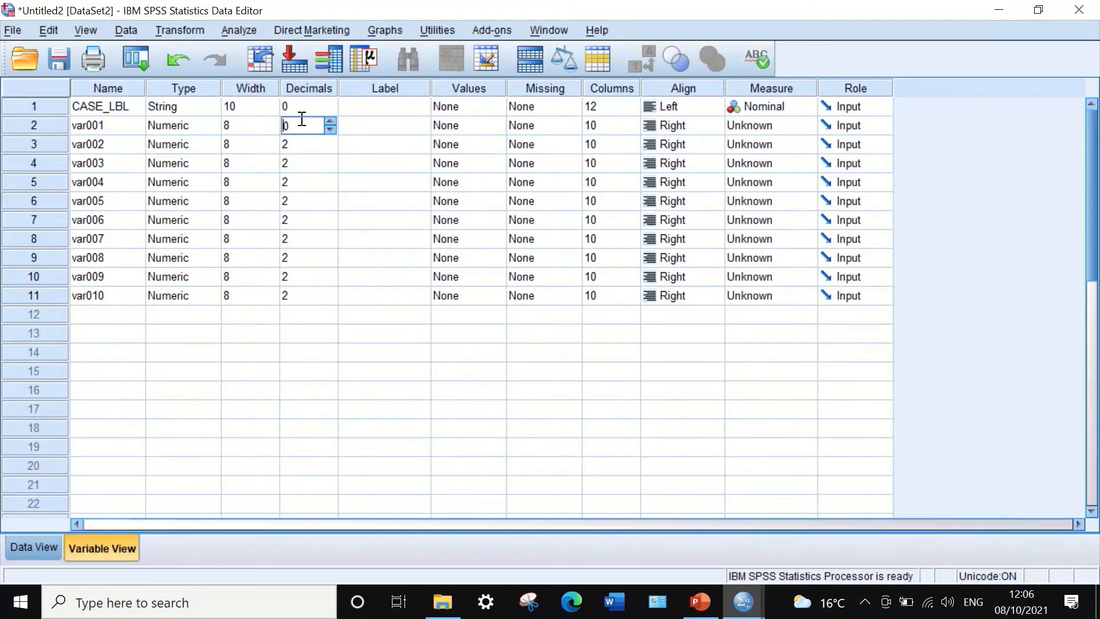
pyautogui.moveTo(305, 148); pyautogui.dragTo(298, 289)
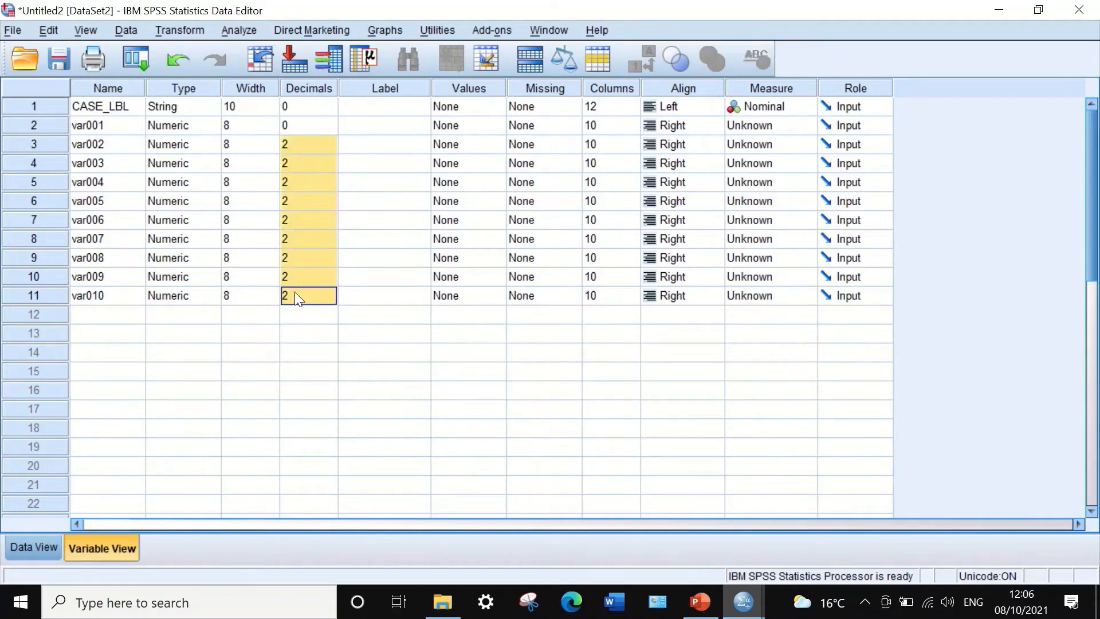
pyautogui.write('0 0 0 0 0 0 0 0 0')
# Step: Set the measurement level of var001 through var010 to Scale
pyautogui.doubleClick(800, 123)
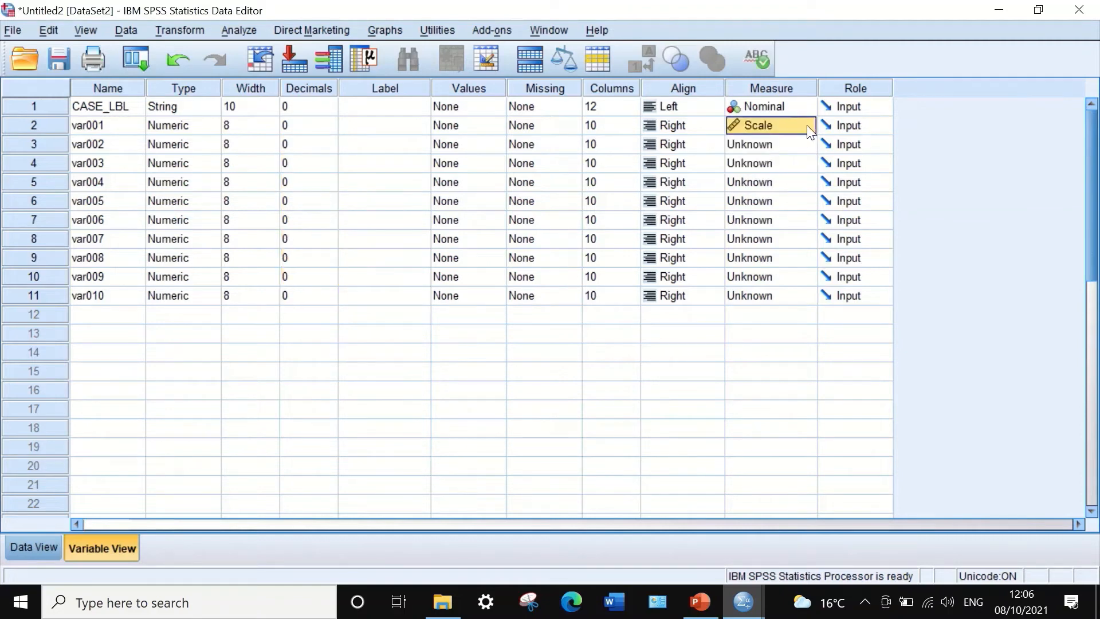
pyautogui.doubleClick(776, 144)
pyautogui.doubleClick(767, 166)
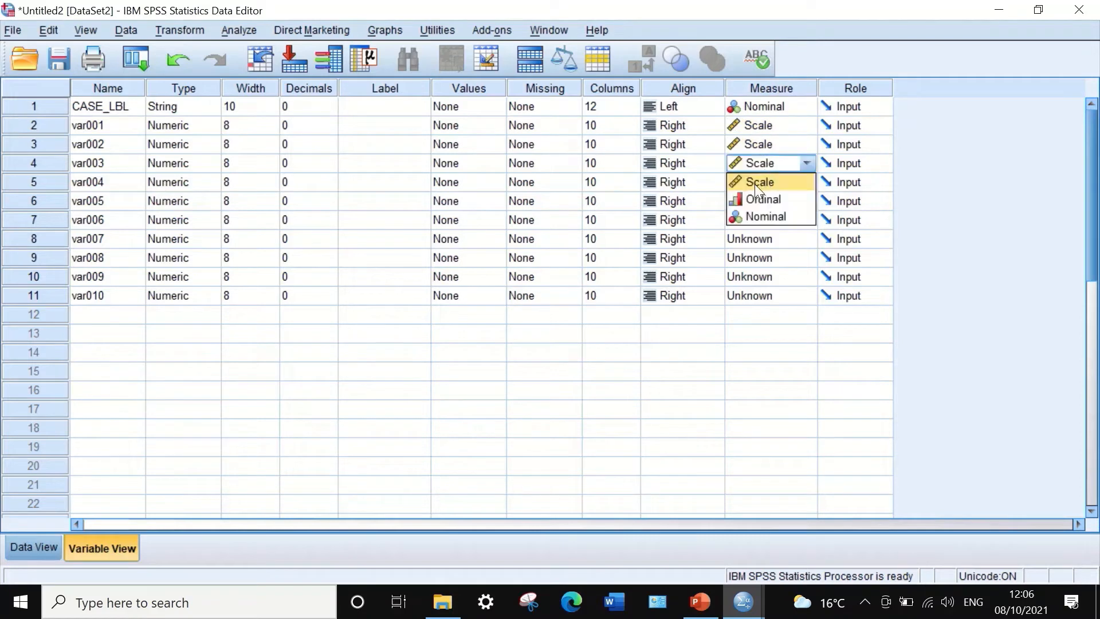
pyautogui.click(754, 183)
pyautogui.doubleClick(755, 187)
pyautogui.doubleClick(757, 201)
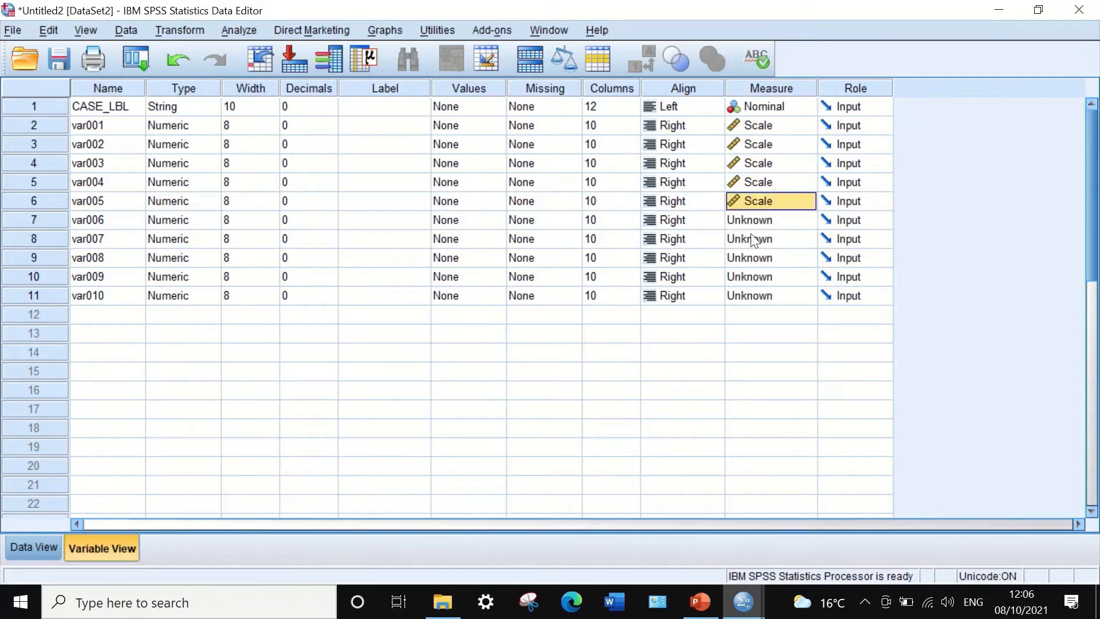
pyautogui.doubleClick(747, 223)
pyautogui.click(750, 239)
pyautogui.doubleClick(750, 245)
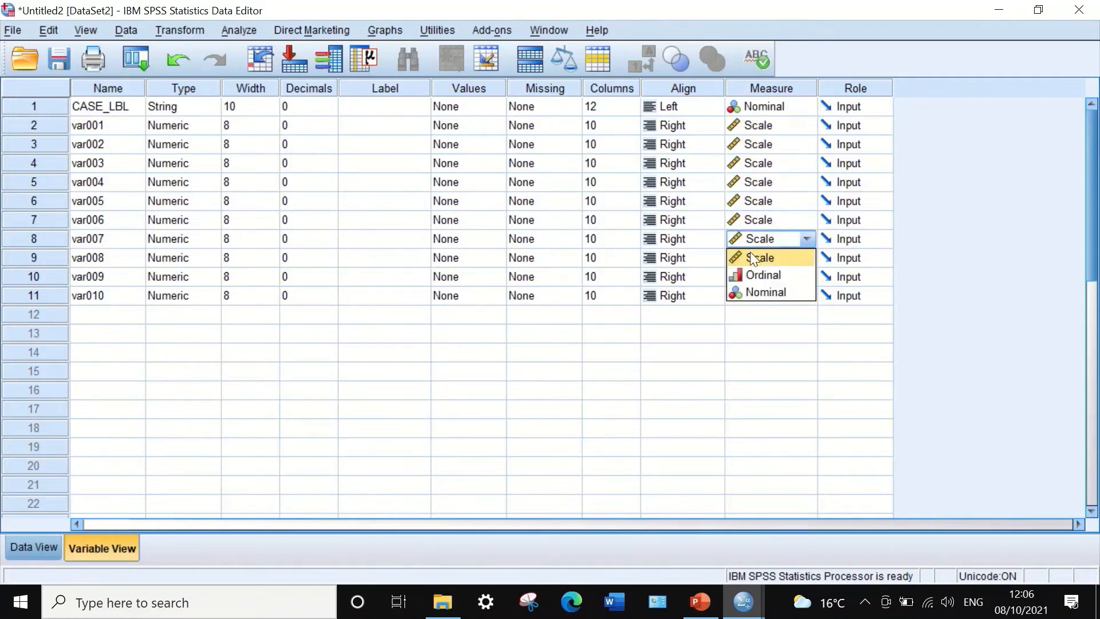
pyautogui.click(751, 257)
pyautogui.doubleClick(755, 259)
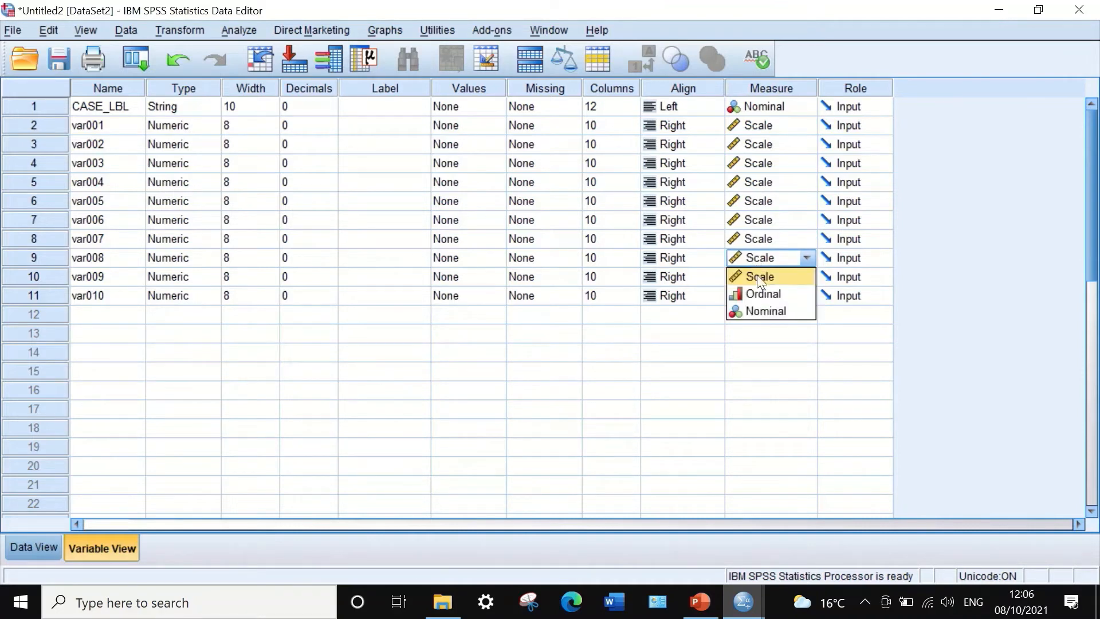
pyautogui.click(757, 274)
pyautogui.doubleClick(757, 277)
pyautogui.doubleClick(756, 295)
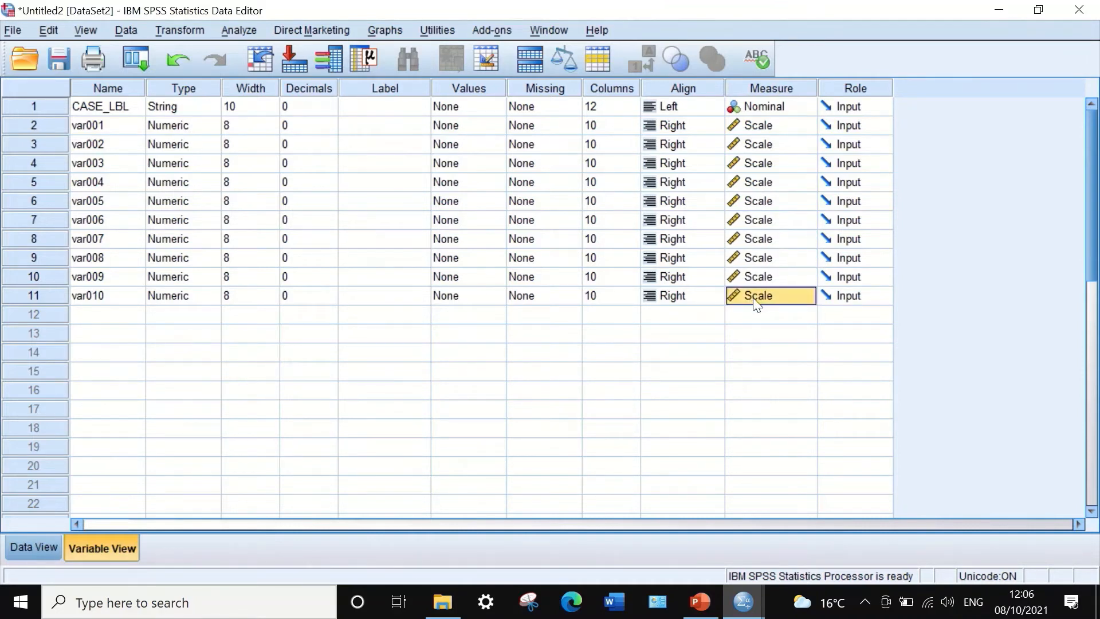
# Step: Set the alignment of CASE_LBL and var001 to Center
pyautogui.doubleClick(693, 107)
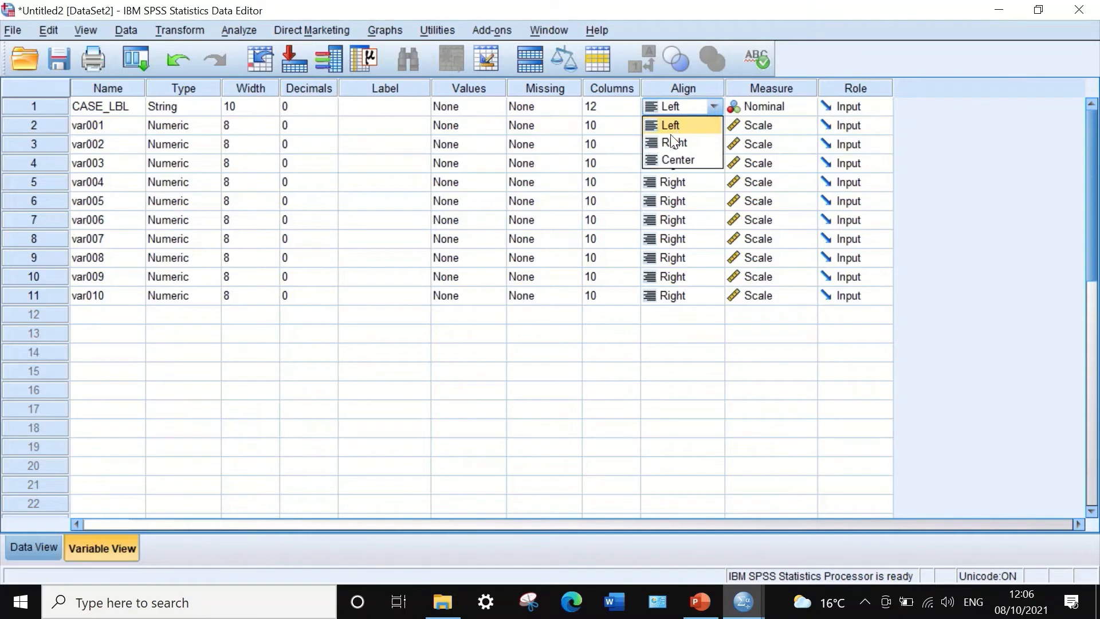
pyautogui.click(675, 145)
pyautogui.click(700, 108)
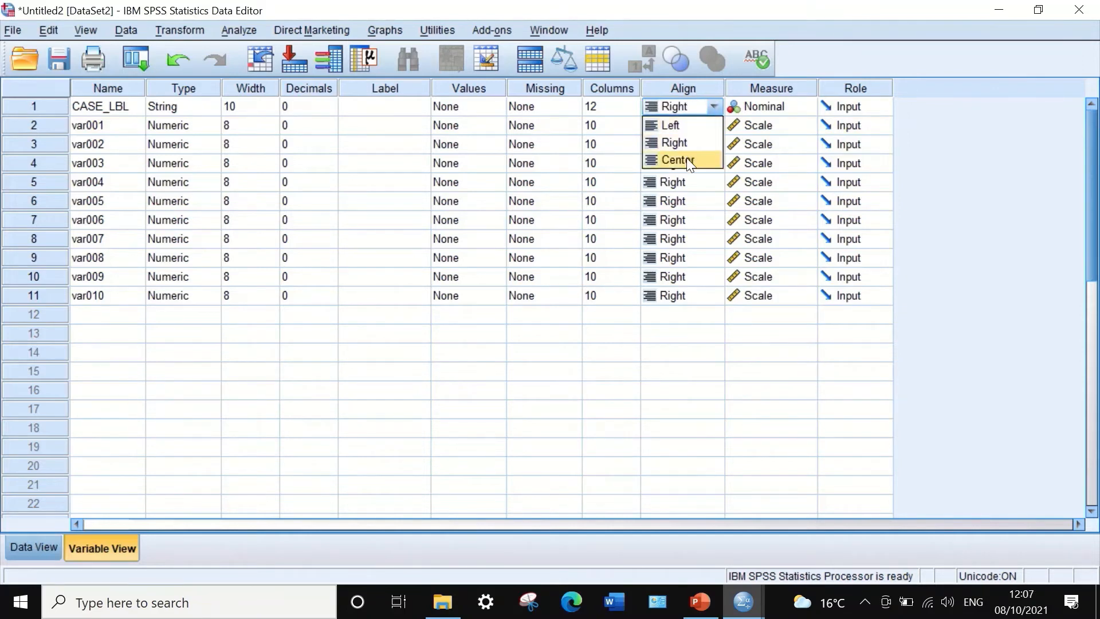
pyautogui.click(689, 161)
pyautogui.click(692, 127)
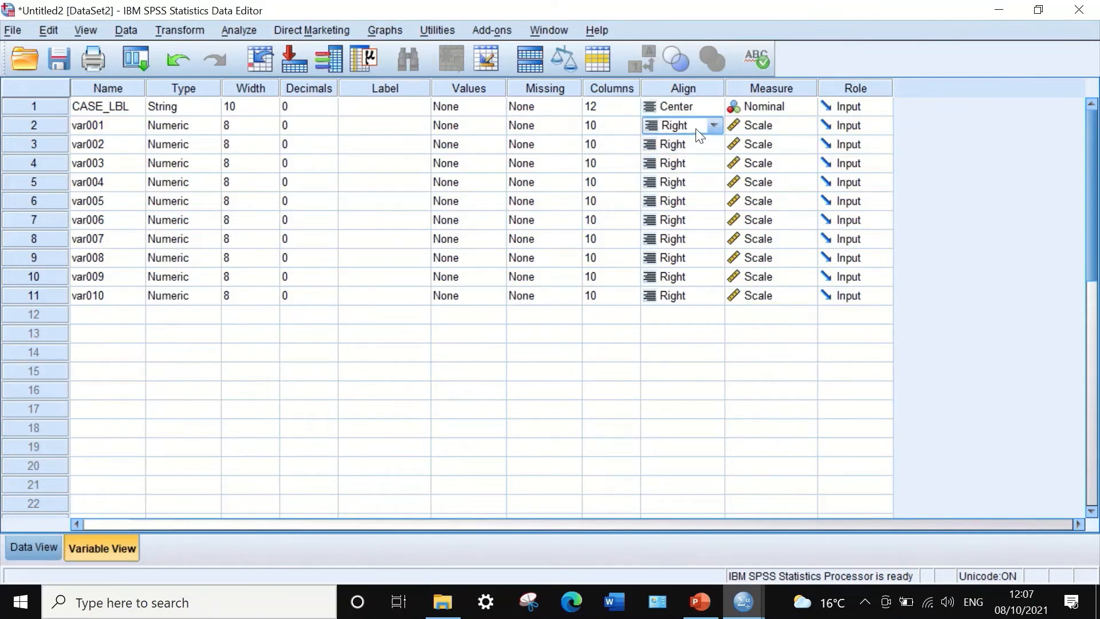
pyautogui.click(698, 133)
pyautogui.click(682, 174)
# Step: Copy the Center alignment from CASE_LBL and paste it onto var002 through var010
pyautogui.click(698, 102)
pyautogui.click(699, 101)
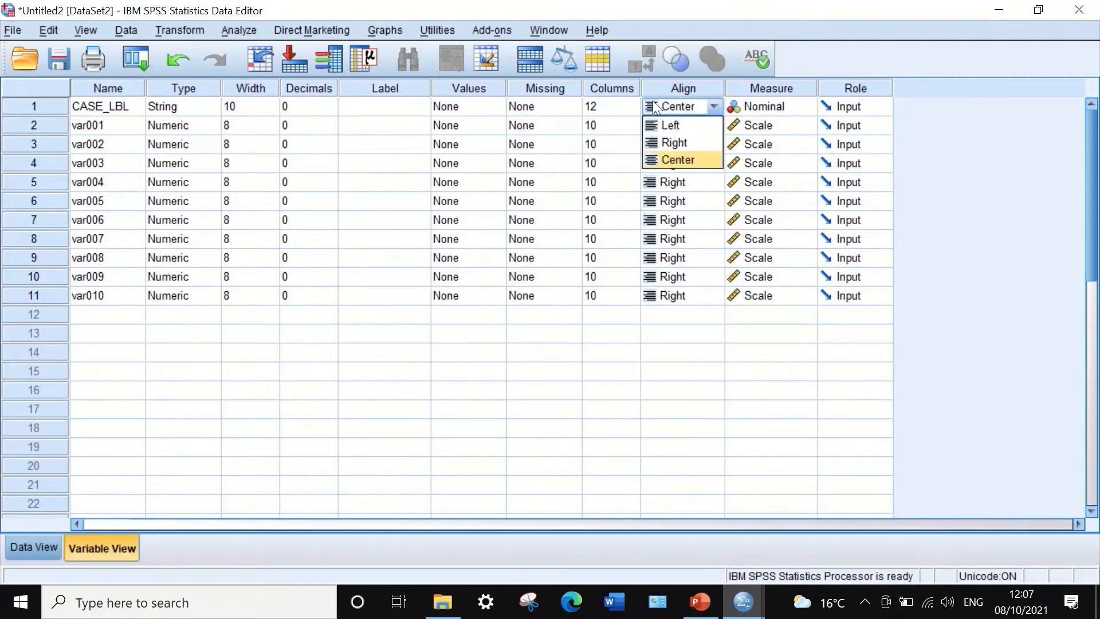
pyautogui.click(676, 186)
pyautogui.click(677, 186)
pyautogui.click(708, 108)
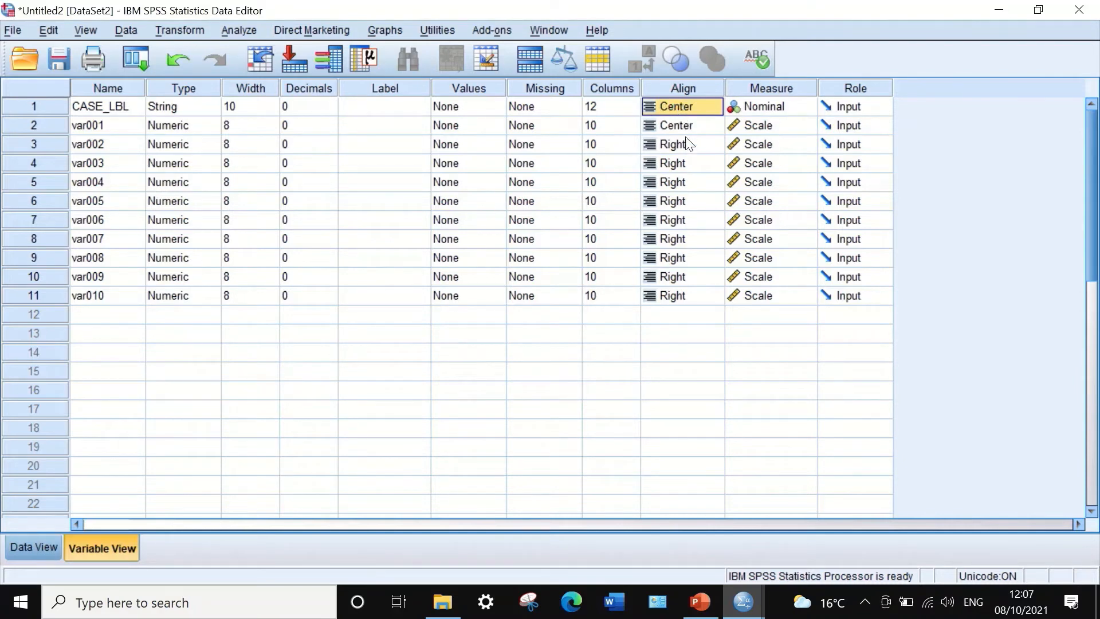
pyautogui.moveTo(691, 144); pyautogui.dragTo(692, 296)
pyautogui.rightClick(697, 184)
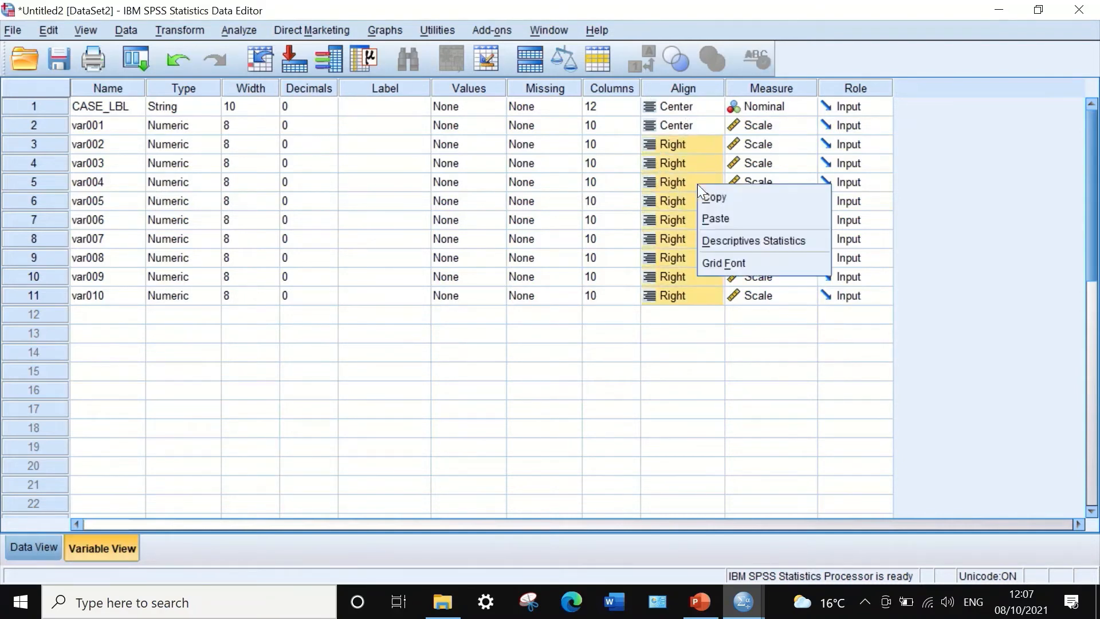
pyautogui.click(721, 218)
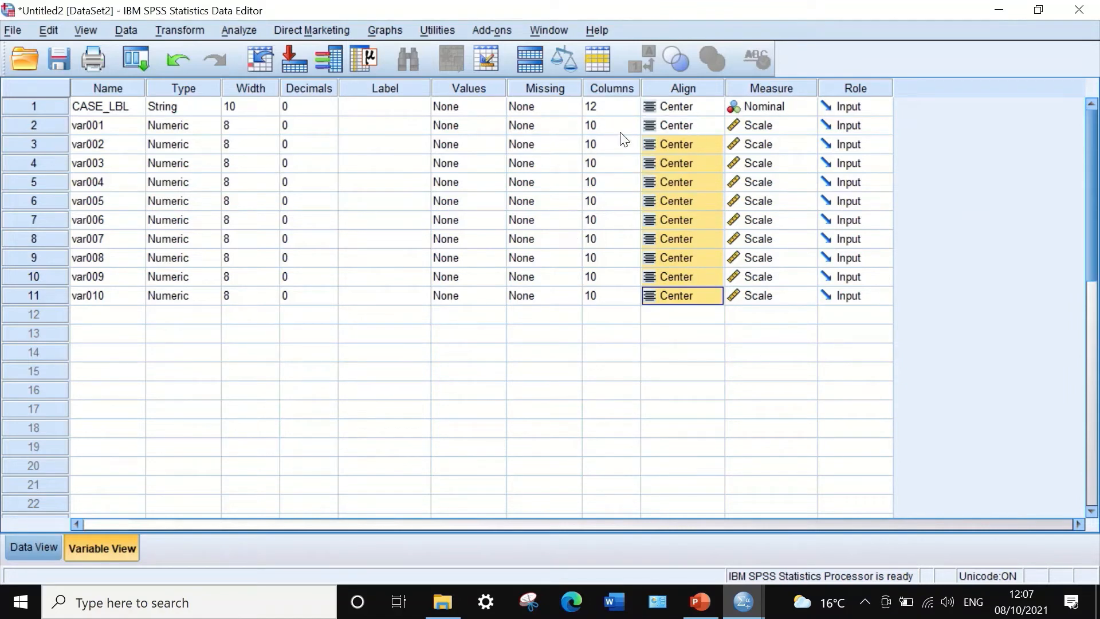
# Step: Reduce the display column width of CASE_LBL to 4
pyautogui.click(629, 104)
pyautogui.doubleClick(632, 110)
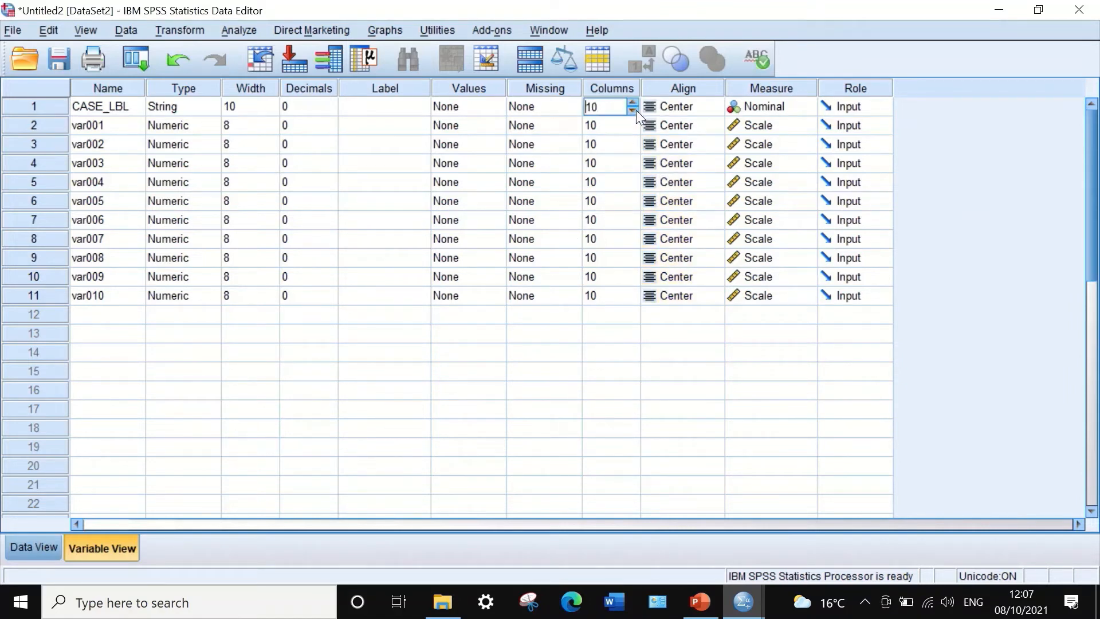
pyautogui.click(633, 110)
pyautogui.click(633, 110)
pyautogui.click(632, 110)
pyautogui.click(632, 110)
pyautogui.click(634, 111)
pyautogui.click(630, 130)
# Step: Copy the column width of 4 from CASE_LBL and paste it onto var001 through var010
pyautogui.click(589, 105)
pyautogui.moveTo(634, 125); pyautogui.dragTo(610, 295)
pyautogui.rightClick(613, 133)
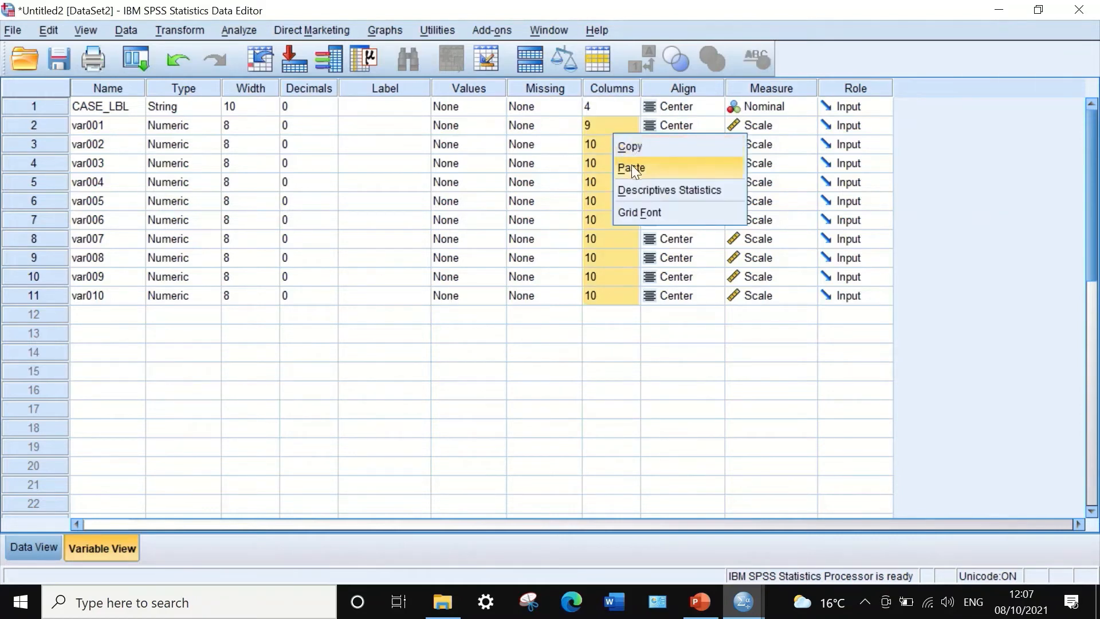
pyautogui.click(631, 167)
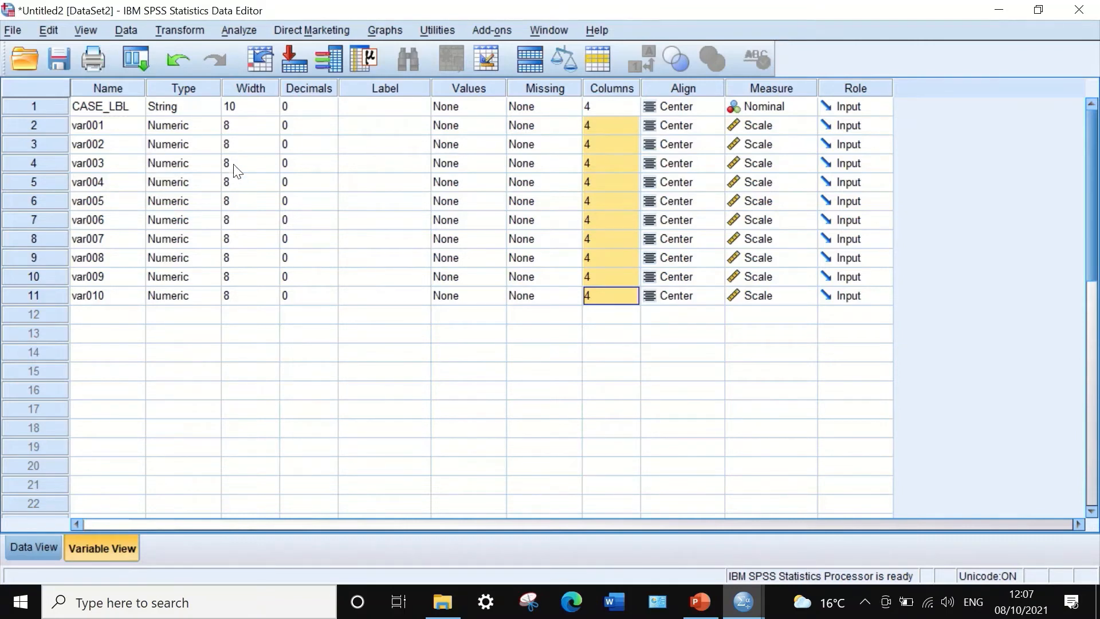
# Step: Rename variables var001 through var010 by replacing "var0" with "S" throughout their names
pyautogui.click(108, 127)
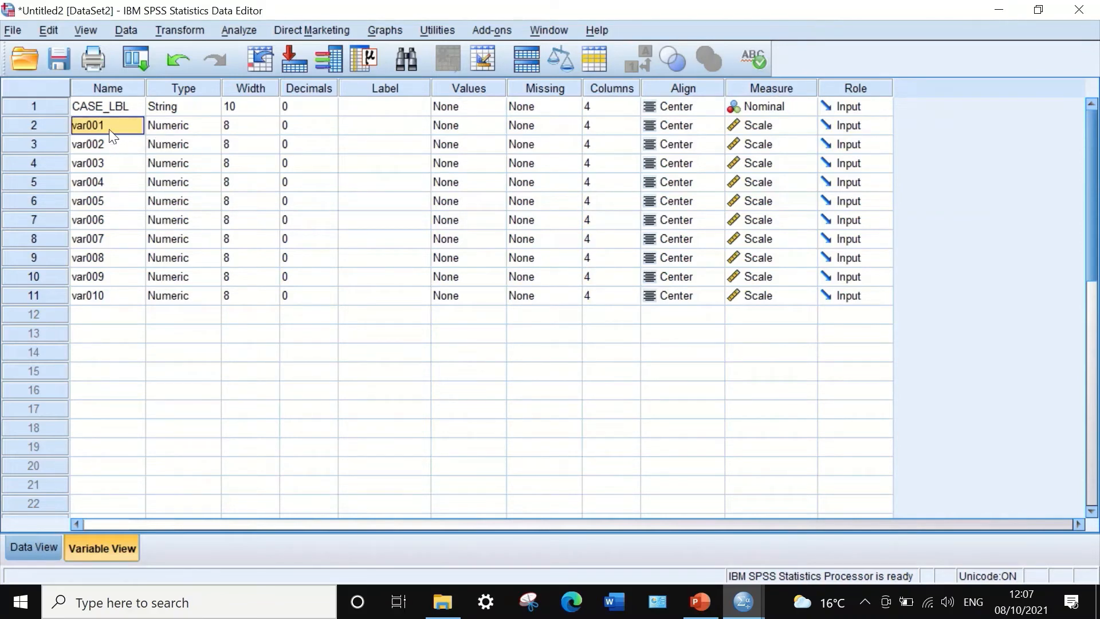
pyautogui.hotkey('ctrl', 'f')
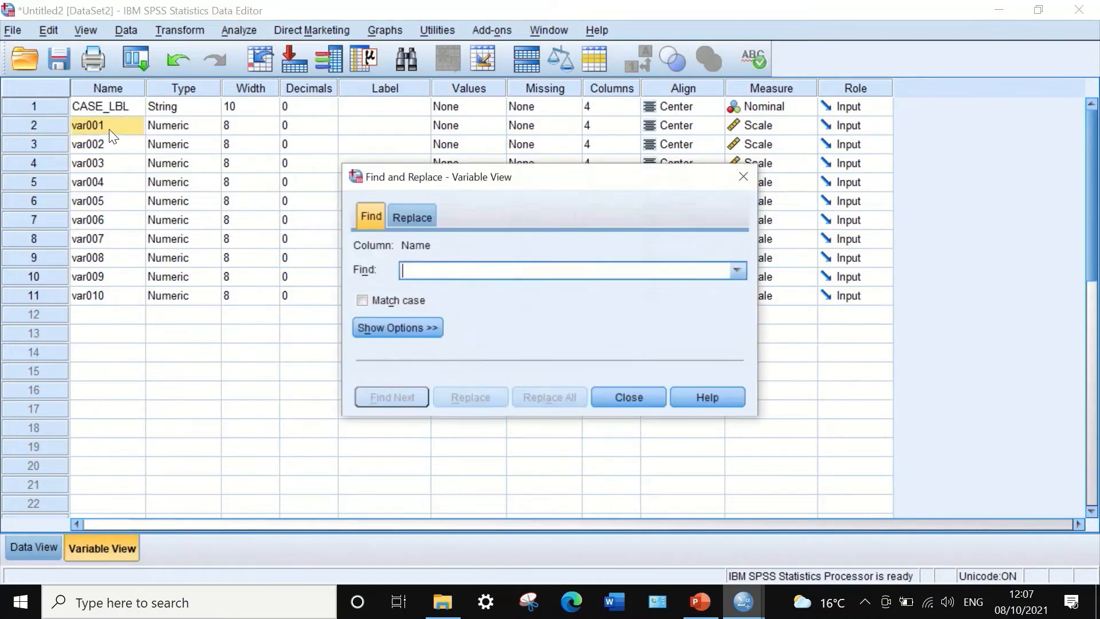
pyautogui.click(419, 215)
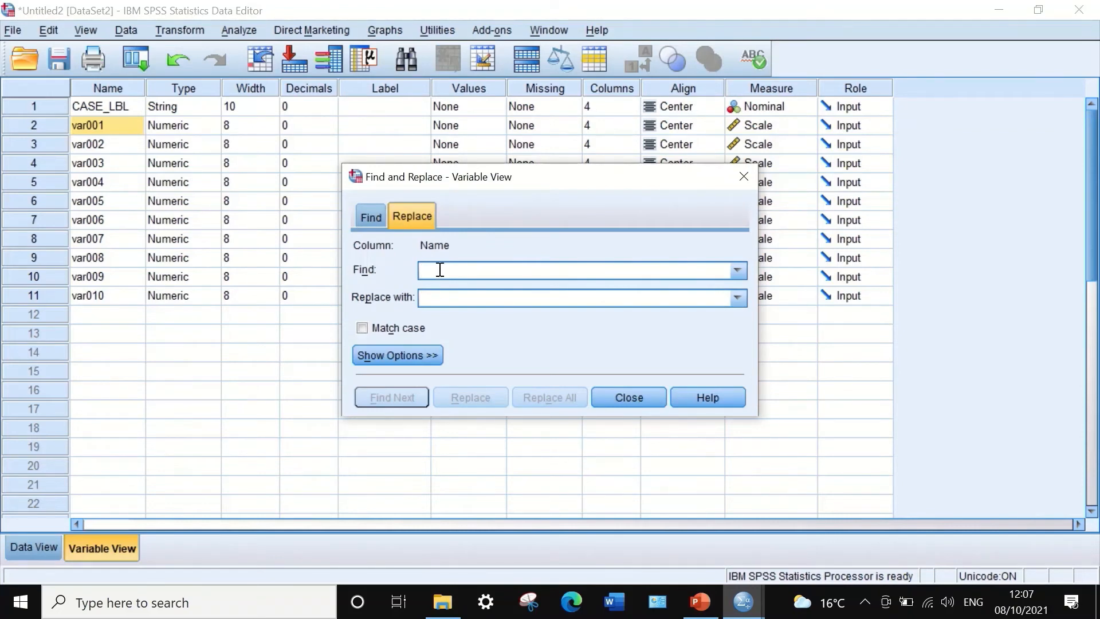
pyautogui.write('var')
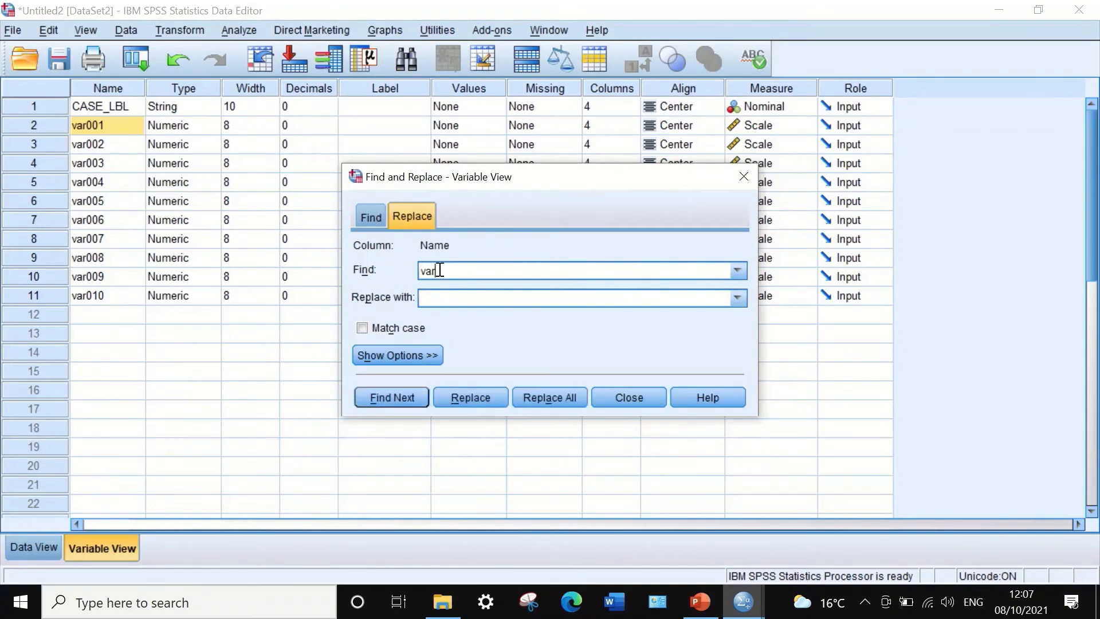
pyautogui.write('0')
pyautogui.click(501, 298)
pyautogui.write('S')
pyautogui.moveTo(123, 276); pyautogui.dragTo(109, 145)
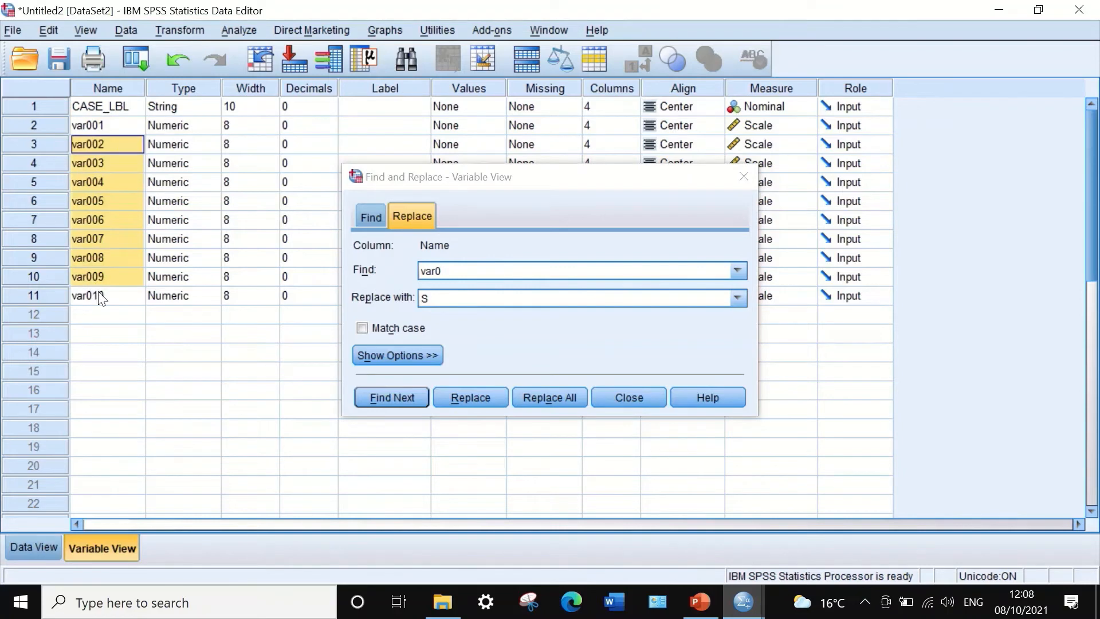
pyautogui.moveTo(100, 298); pyautogui.dragTo(89, 126)
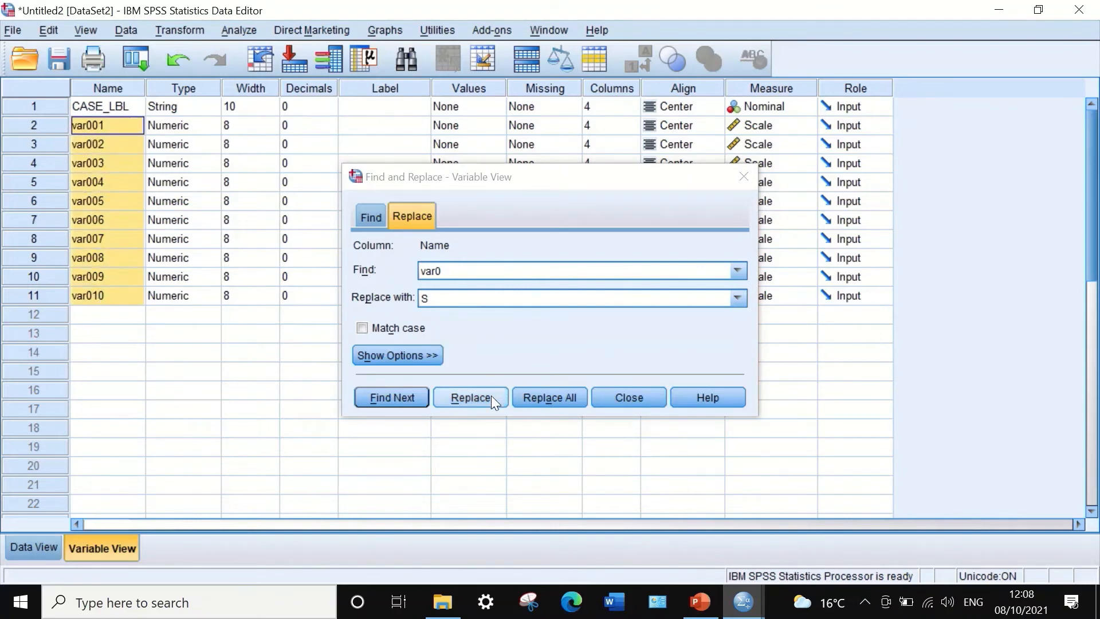
pyautogui.click(539, 395)
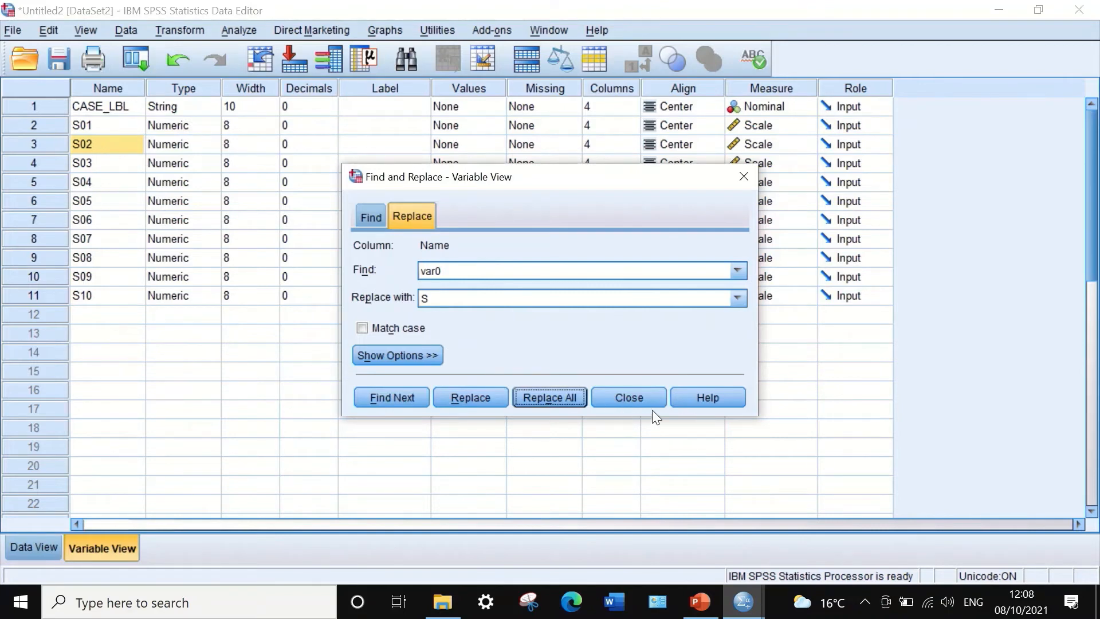
pyautogui.click(633, 397)
# Step: Return to the data and start a Compute Variable operation with VarQ as the target variable
pyautogui.click(34, 546)
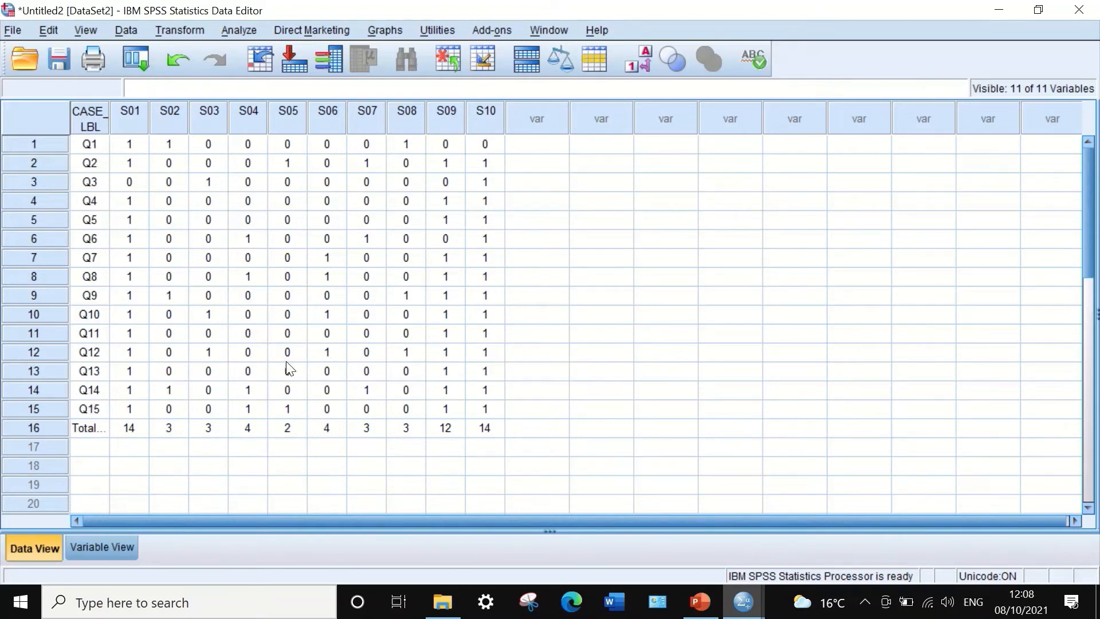
pyautogui.click(189, 35)
pyautogui.click(195, 52)
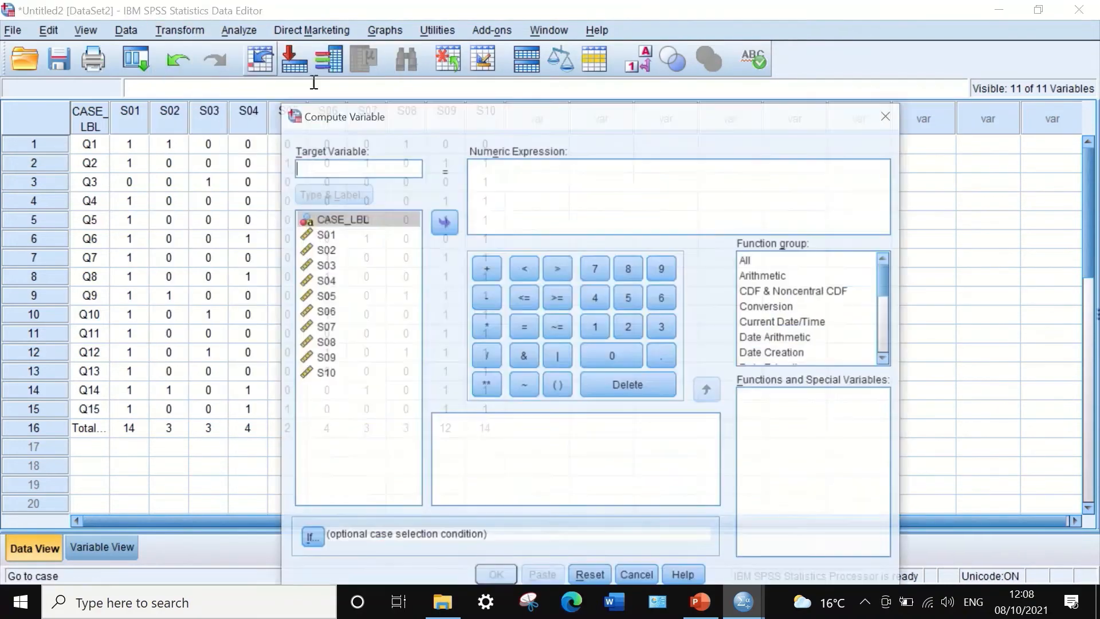
pyautogui.click(395, 166)
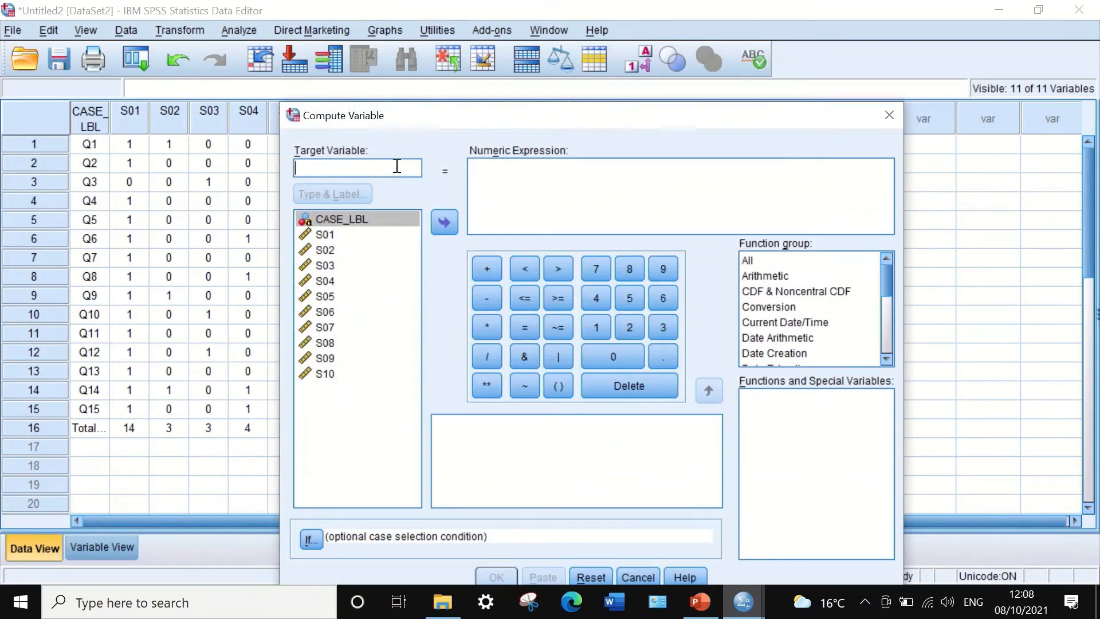
pyautogui.write('Var')
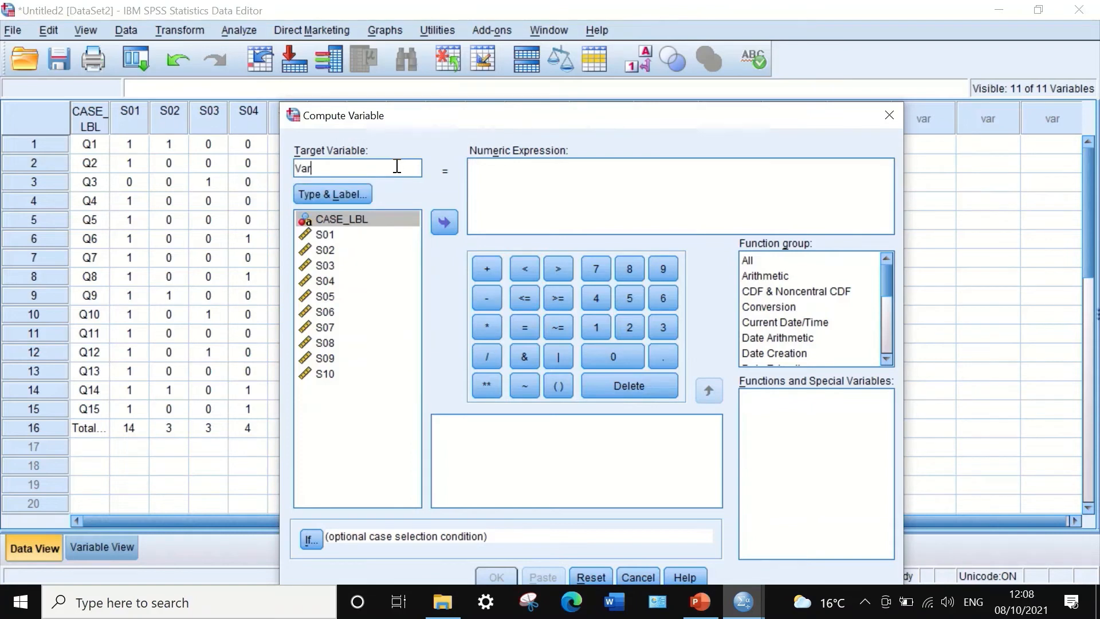
pyautogui.write('Q')
# Step: Insert the Variance function from the Statistical group into the numeric expression for VarQ
pyautogui.click(756, 265)
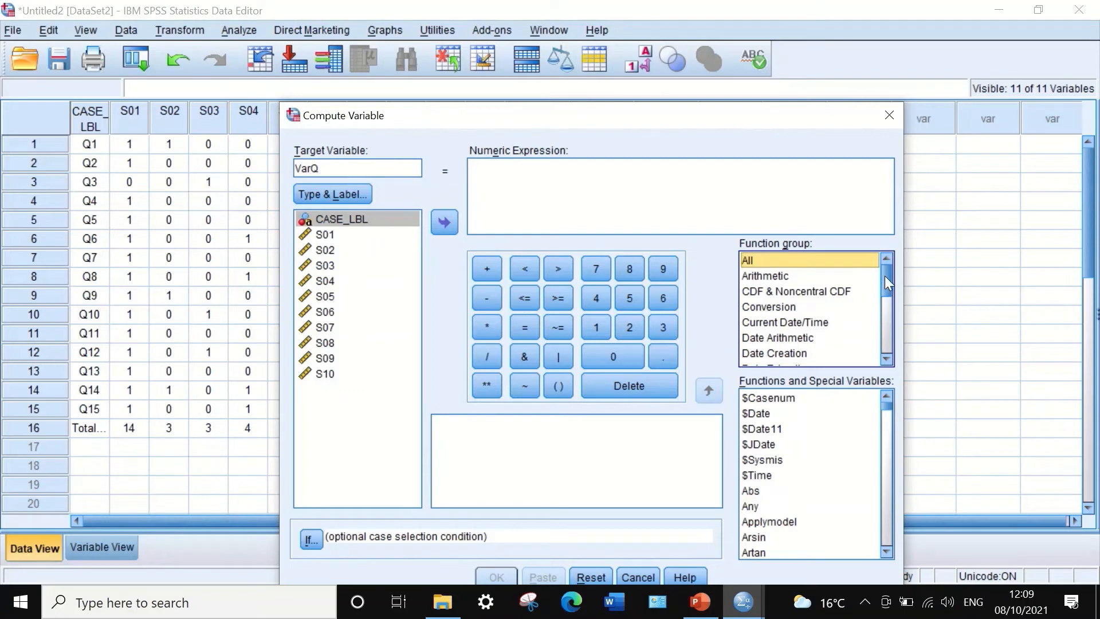
pyautogui.moveTo(884, 276); pyautogui.dragTo(884, 329)
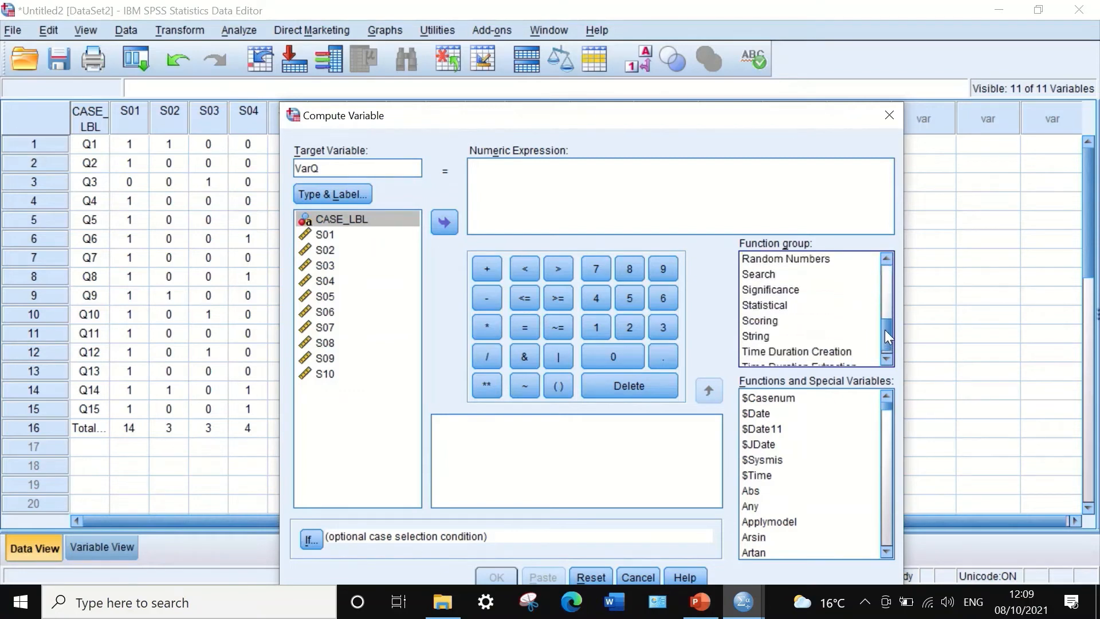
pyautogui.click(768, 307)
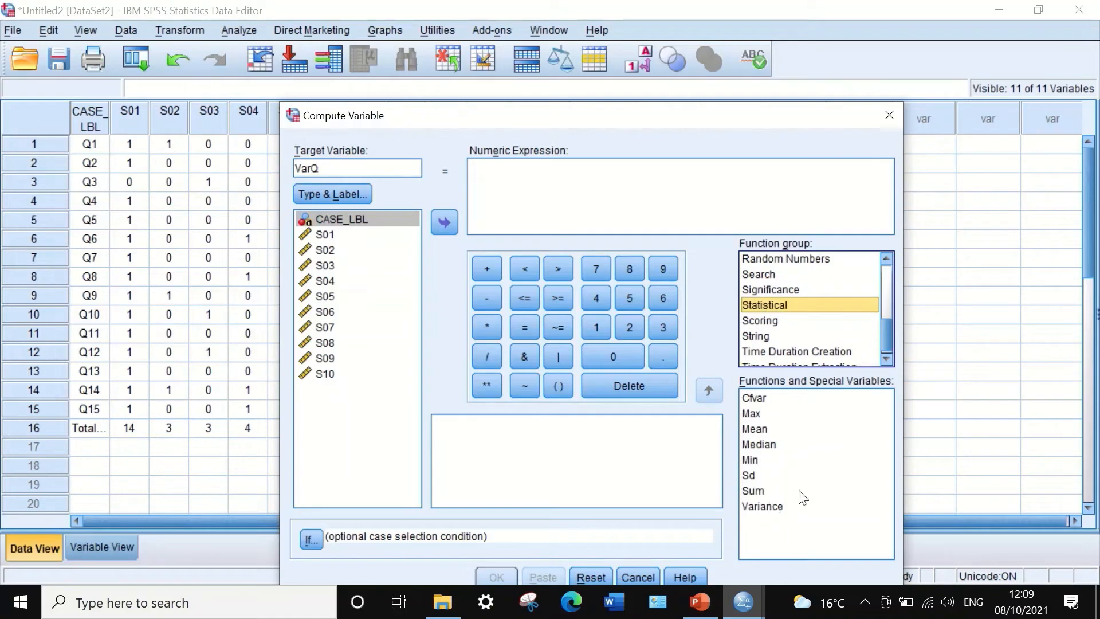
pyautogui.press('Tab')
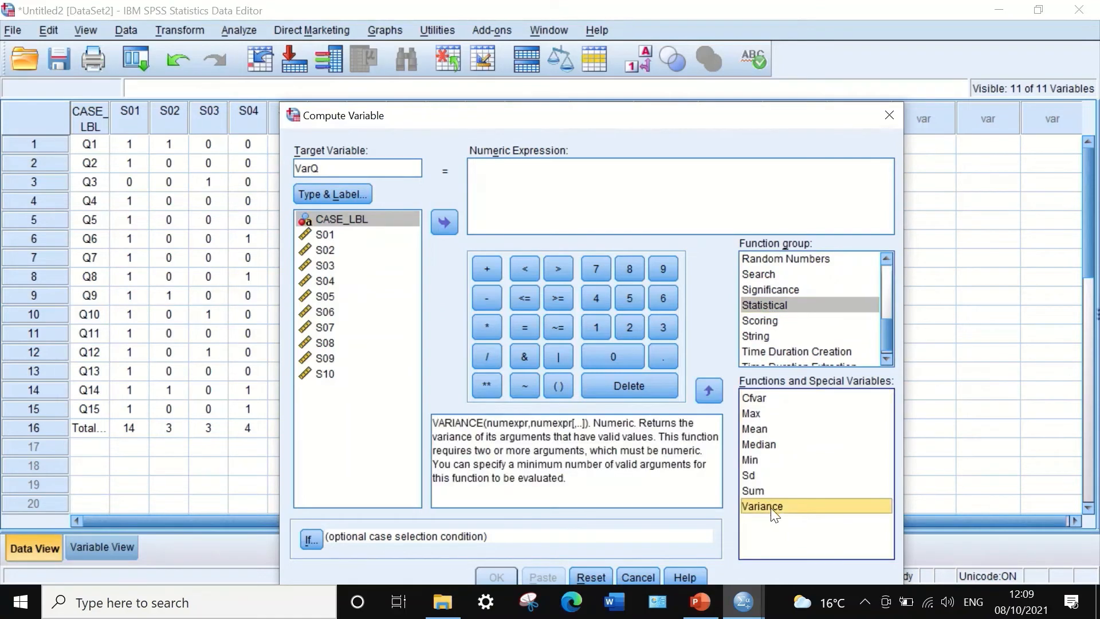
pyautogui.moveTo(774, 514); pyautogui.dragTo(489, 191)
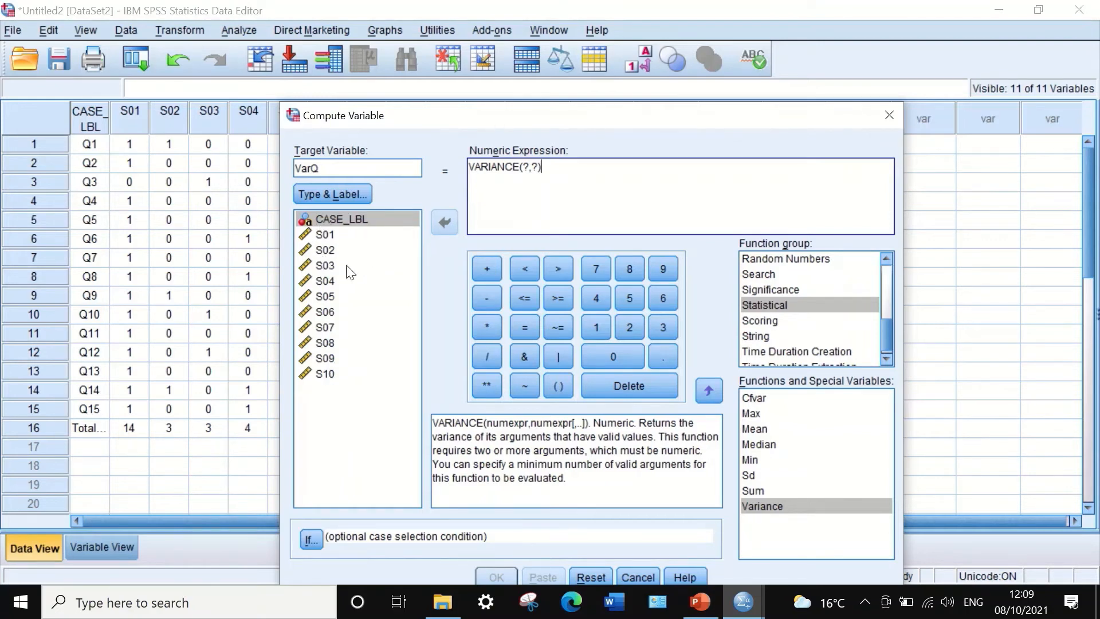
# Step: Replace the two placeholder arguments of the VARIANCE function with S01 and S02
pyautogui.click(318, 239)
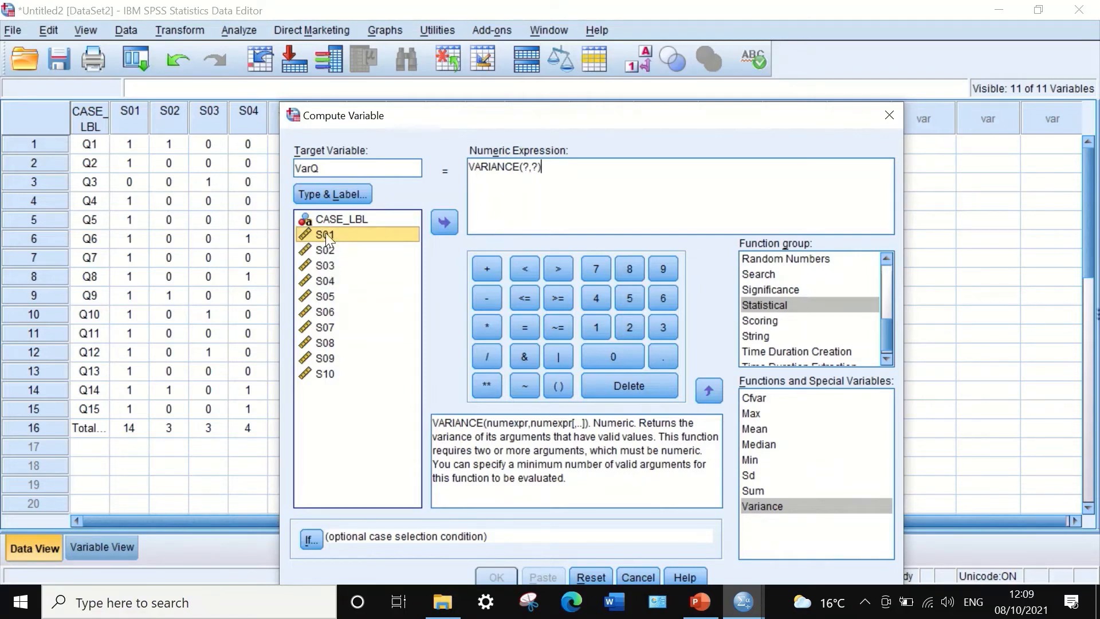
pyautogui.click(524, 167)
pyautogui.press('BackSpace')
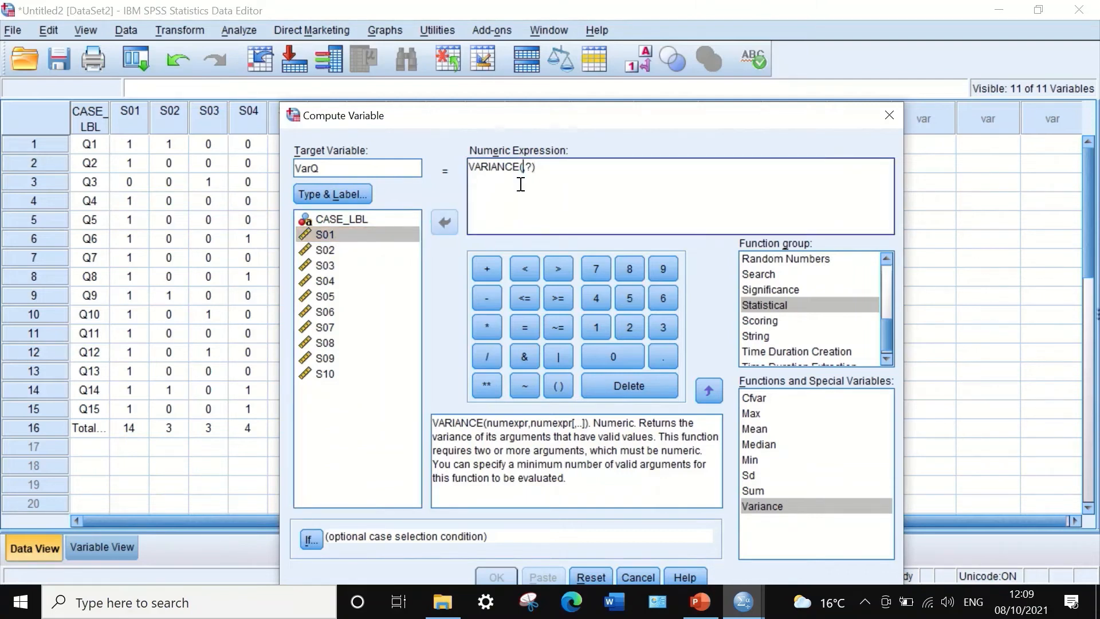
pyautogui.click(343, 236)
pyautogui.click(437, 222)
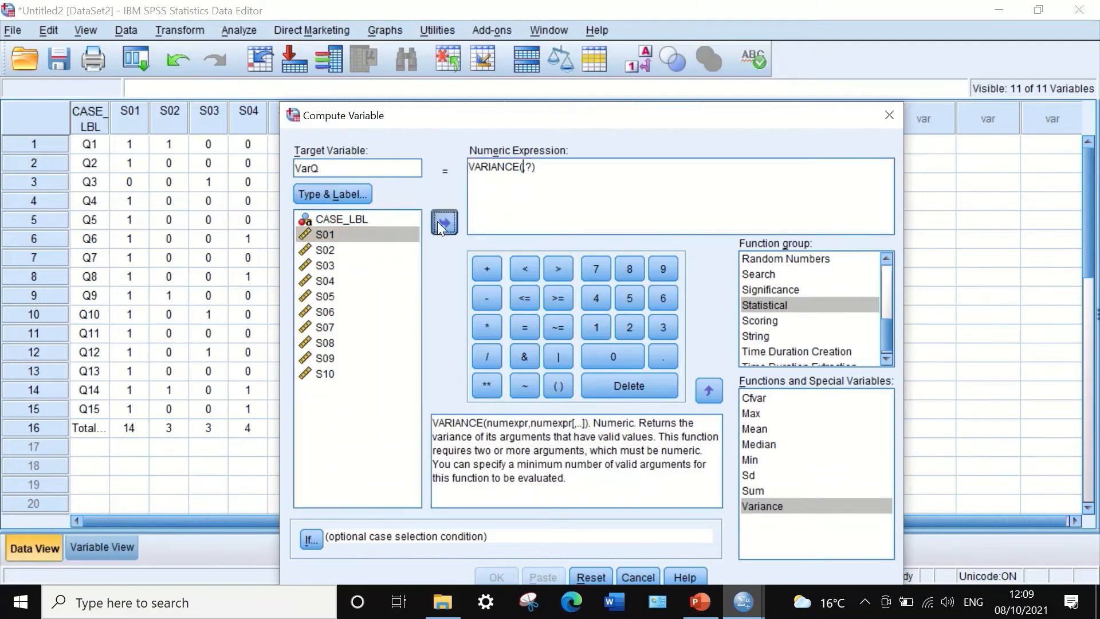
pyautogui.click(546, 167)
pyautogui.press('BackSpace')
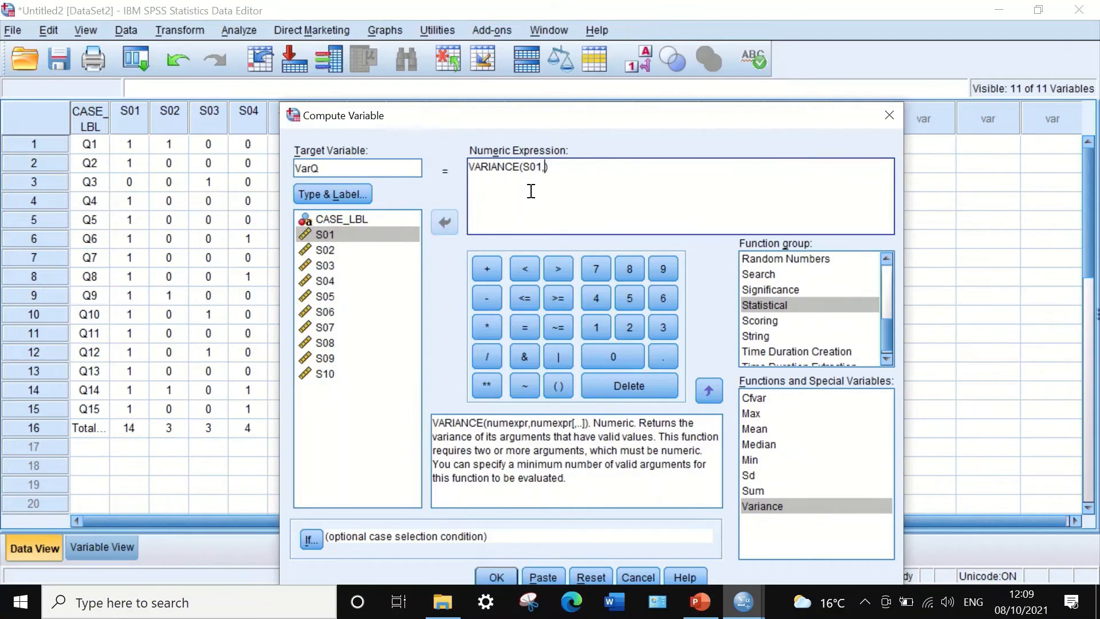
pyautogui.click(358, 250)
pyautogui.click(445, 216)
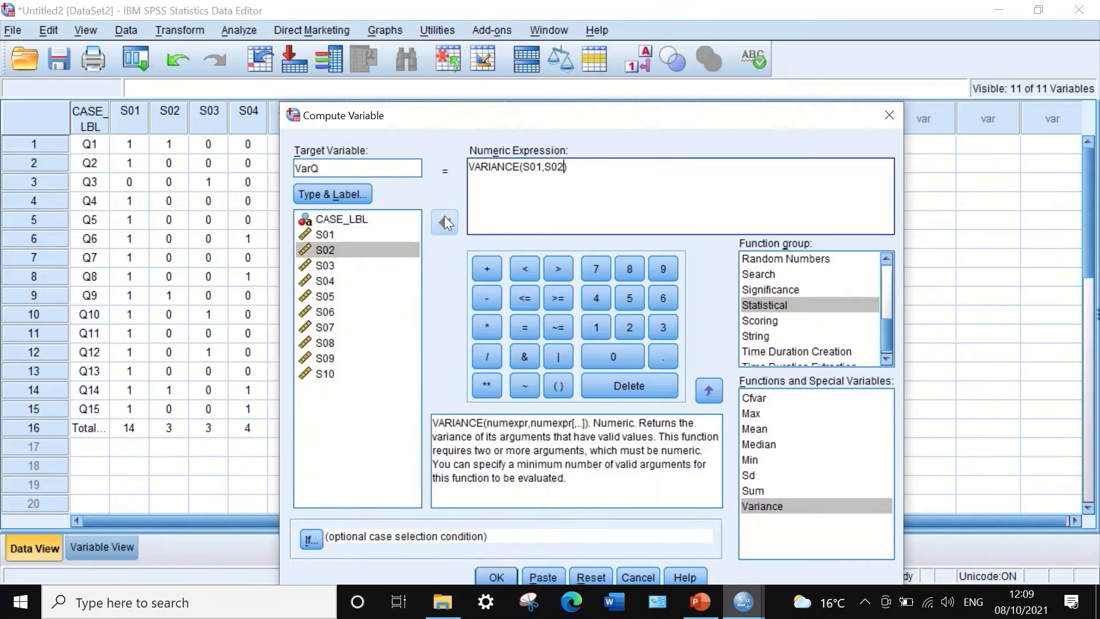
# Step: Add S03, S04, S05 and S06 as comma-separated arguments of the VARIANCE function
pyautogui.click(330, 266)
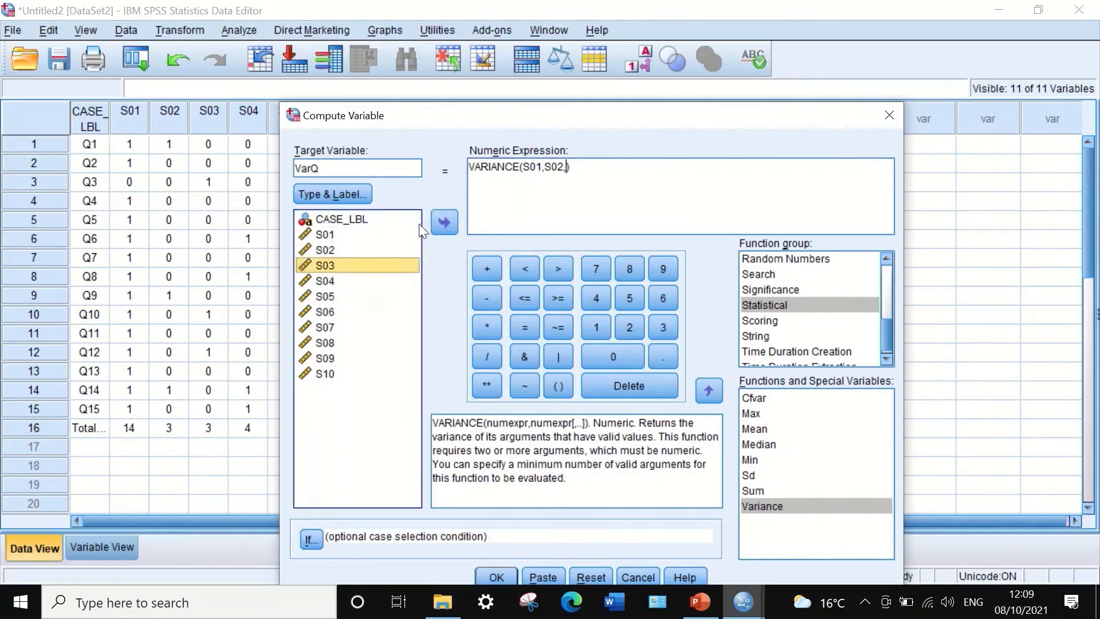
pyautogui.click(437, 221)
pyautogui.click(337, 280)
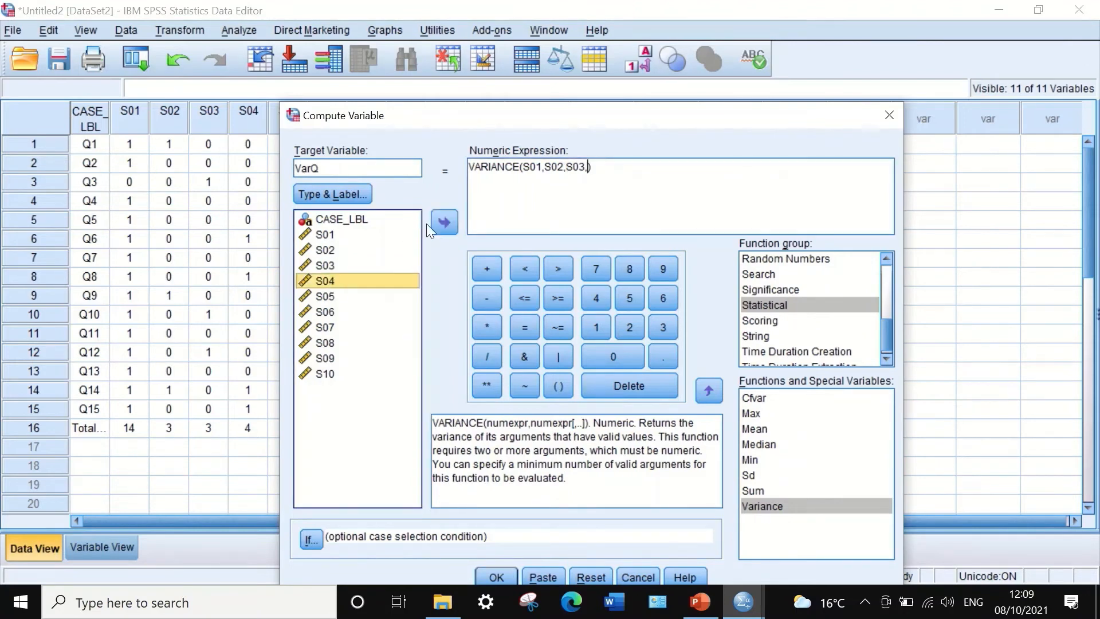
pyautogui.click(437, 223)
pyautogui.click(324, 300)
pyautogui.click(436, 224)
pyautogui.write(',S05,')
pyautogui.click(326, 312)
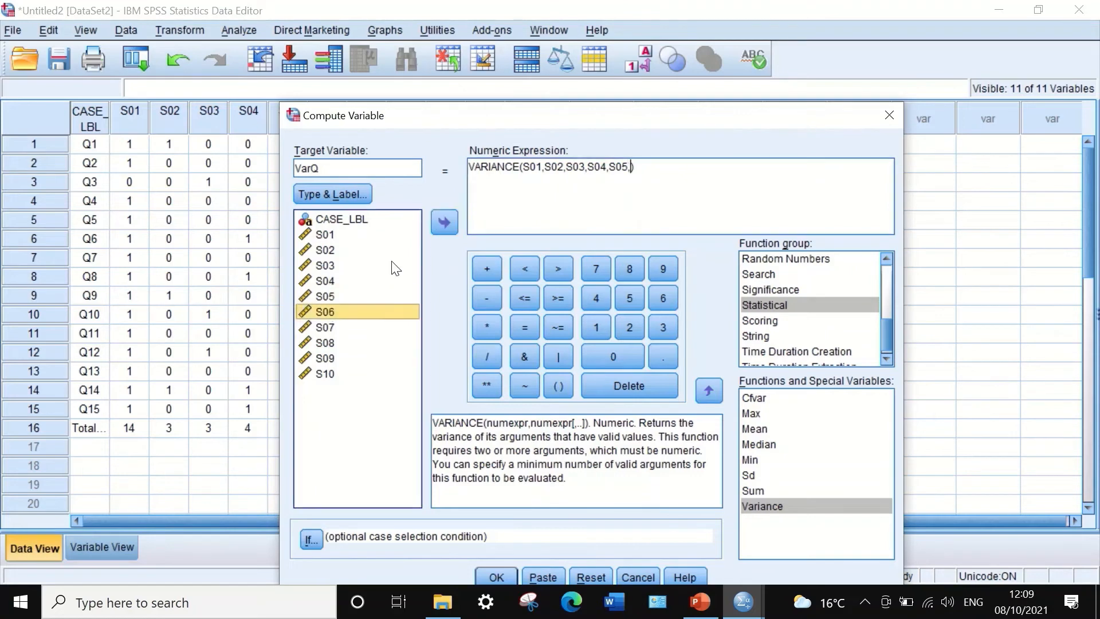
pyautogui.click(438, 225)
pyautogui.write(',')
# Step: Add S07 through S10 to the VARIANCE arguments, run the computation of VarQ, and minimize the output window
pyautogui.click(325, 327)
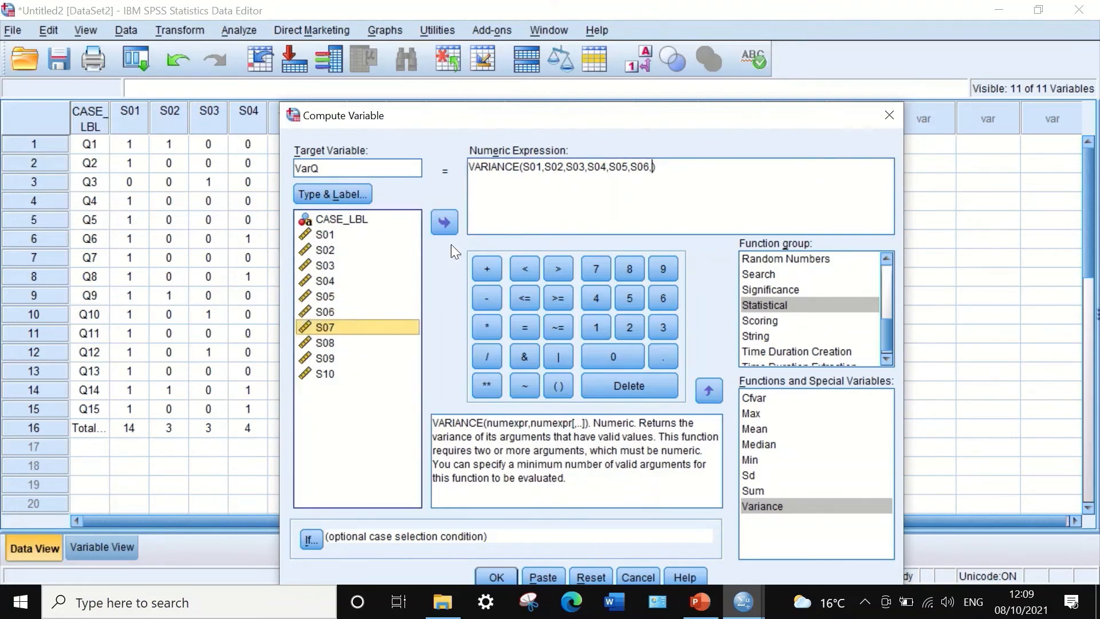
pyautogui.click(445, 224)
pyautogui.write(',')
pyautogui.click(325, 343)
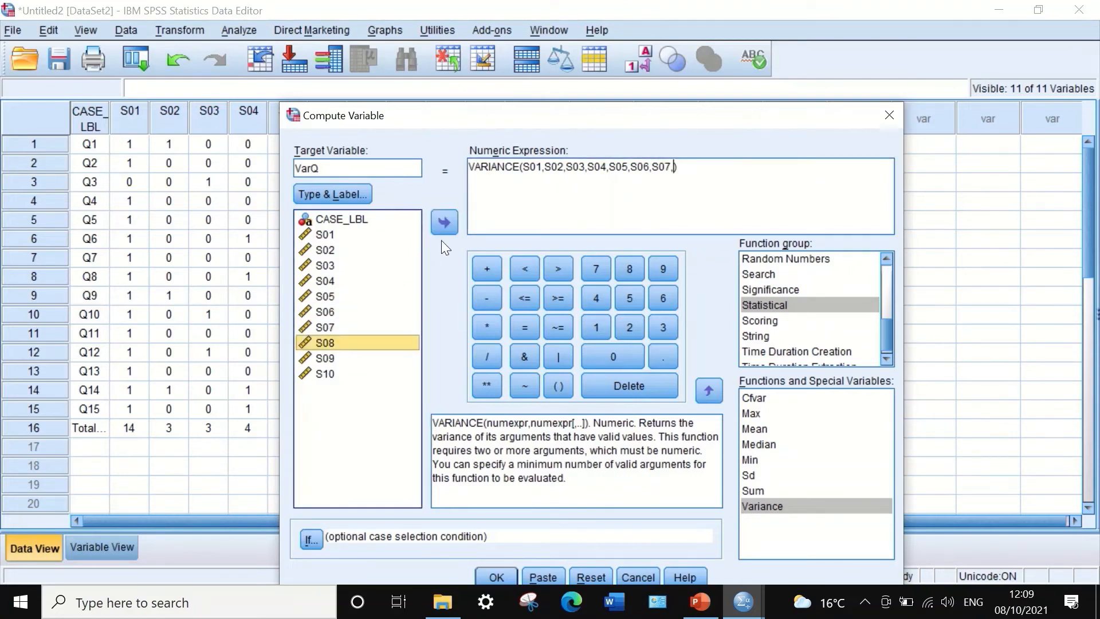
pyautogui.click(446, 225)
pyautogui.write(',')
pyautogui.click(347, 358)
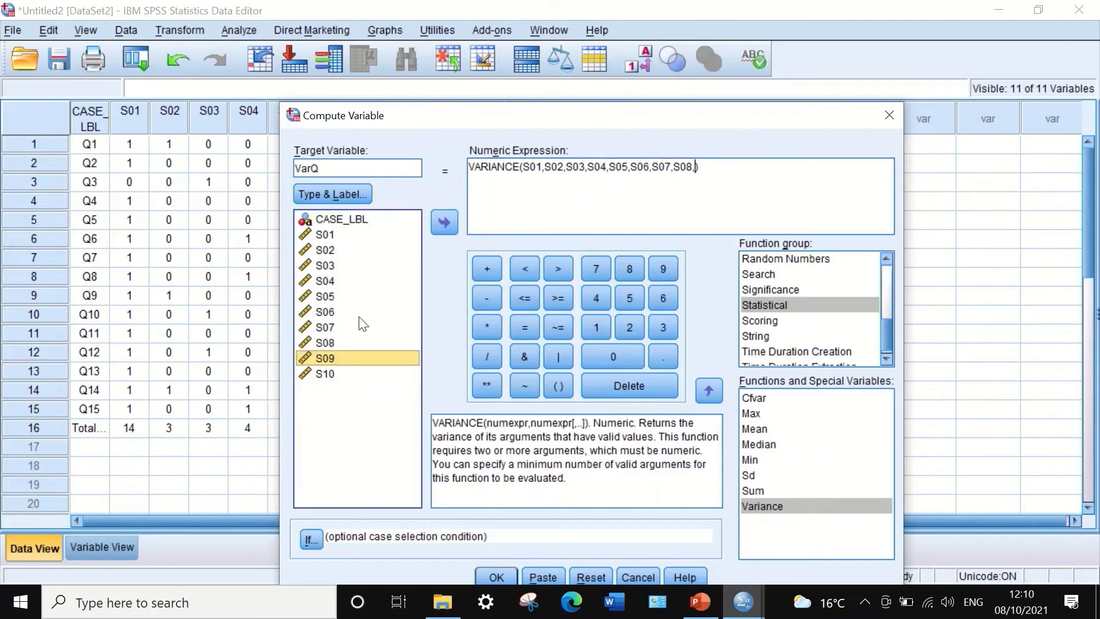
pyautogui.click(444, 224)
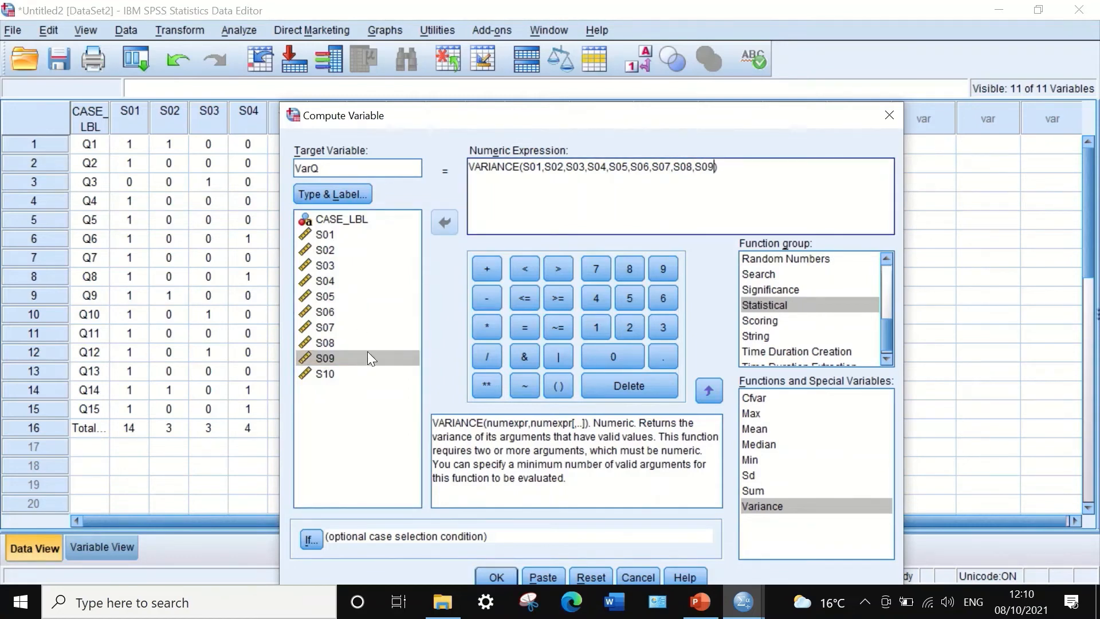
pyautogui.write(',')
pyautogui.click(343, 373)
pyautogui.click(444, 225)
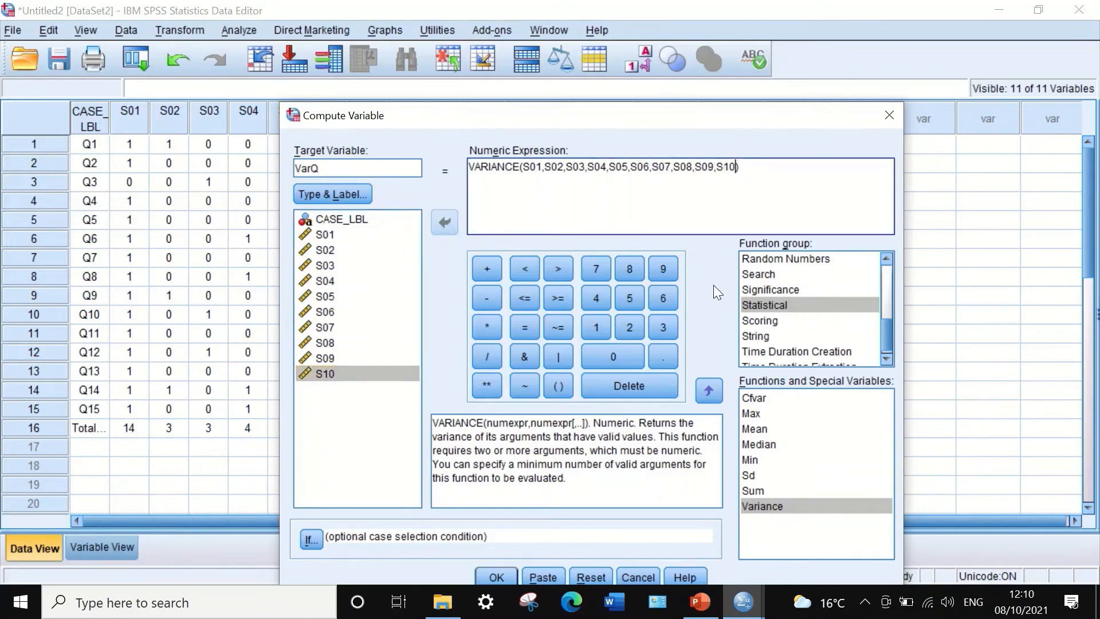
pyautogui.click(487, 569)
pyautogui.click(989, 16)
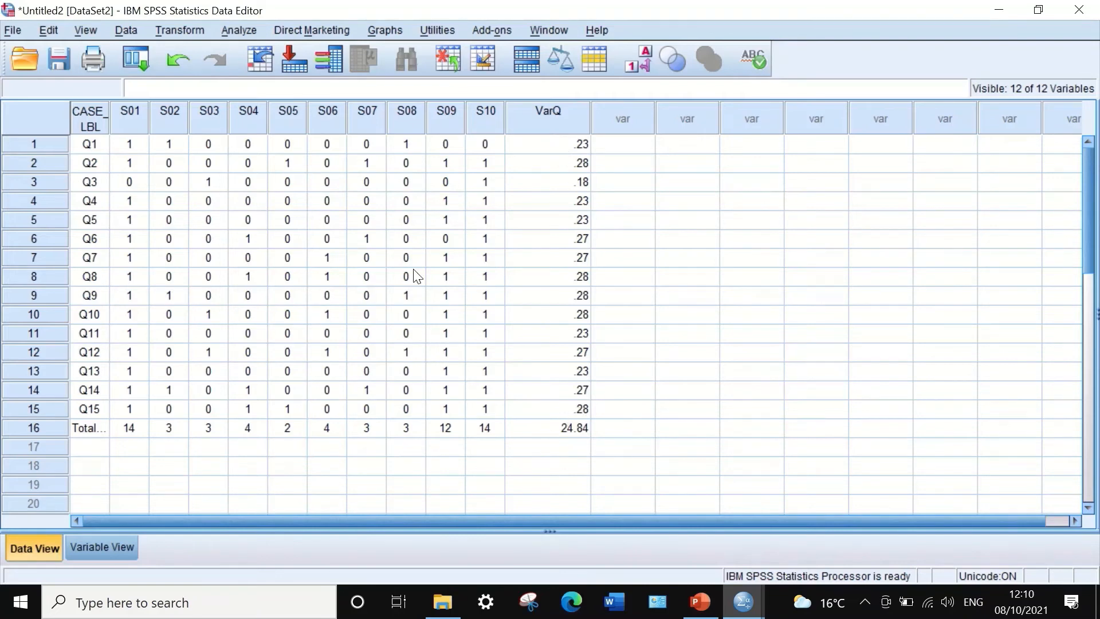
# Step: Set the alignment of the VarQ variable to Center in its variable properties
pyautogui.click(111, 545)
pyautogui.click(682, 321)
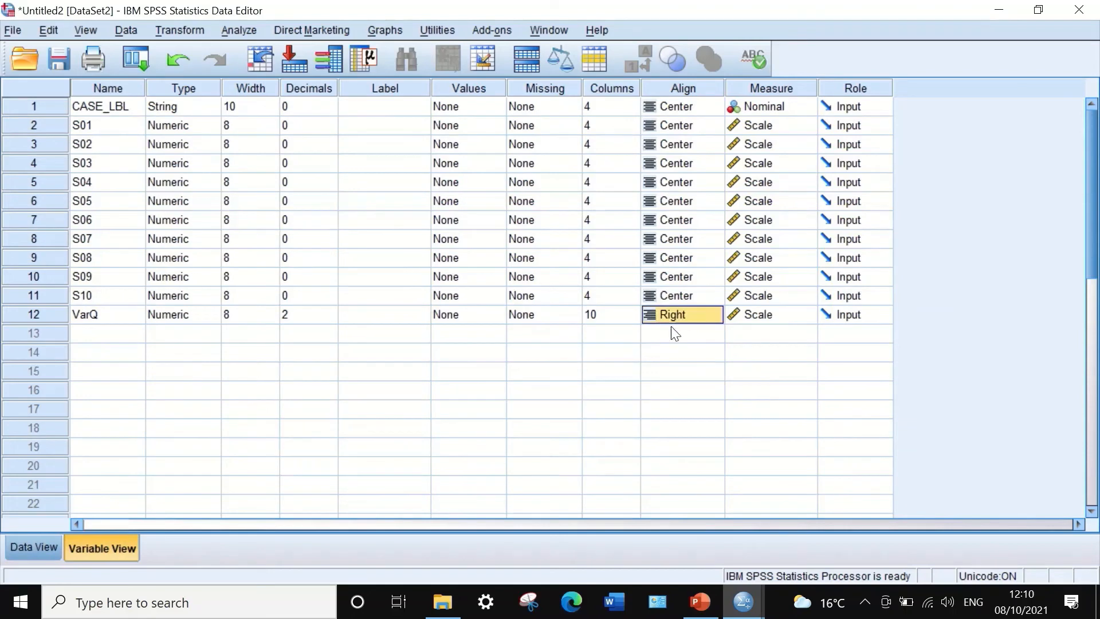
pyautogui.click(672, 319)
pyautogui.click(670, 367)
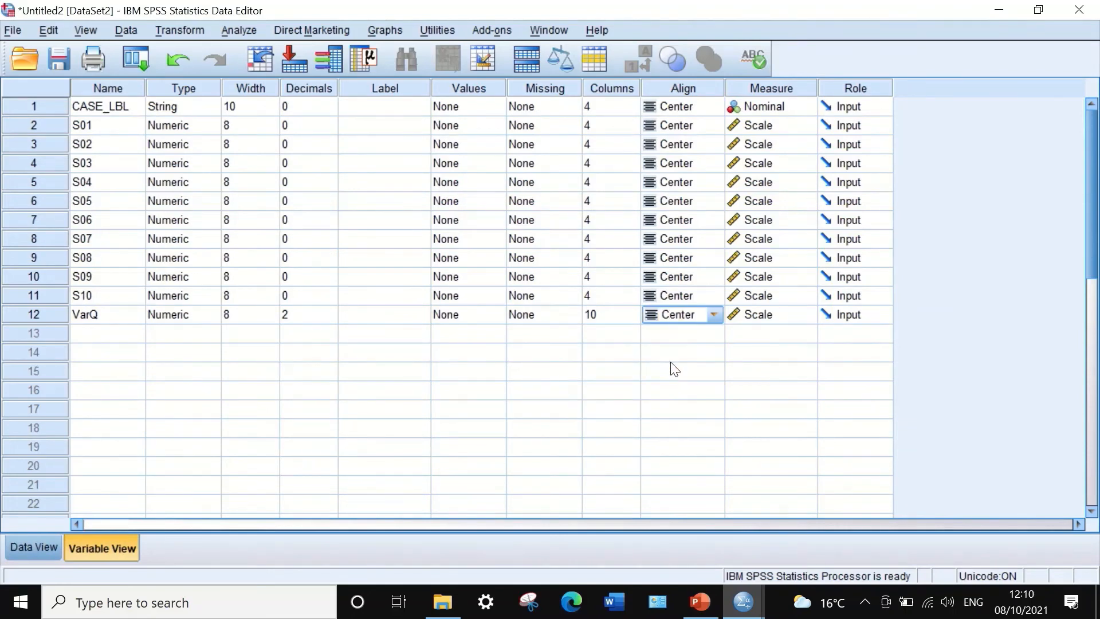
# Step: Reduce the decimals of VarQ to 0 and return to the data values
pyautogui.click(283, 320)
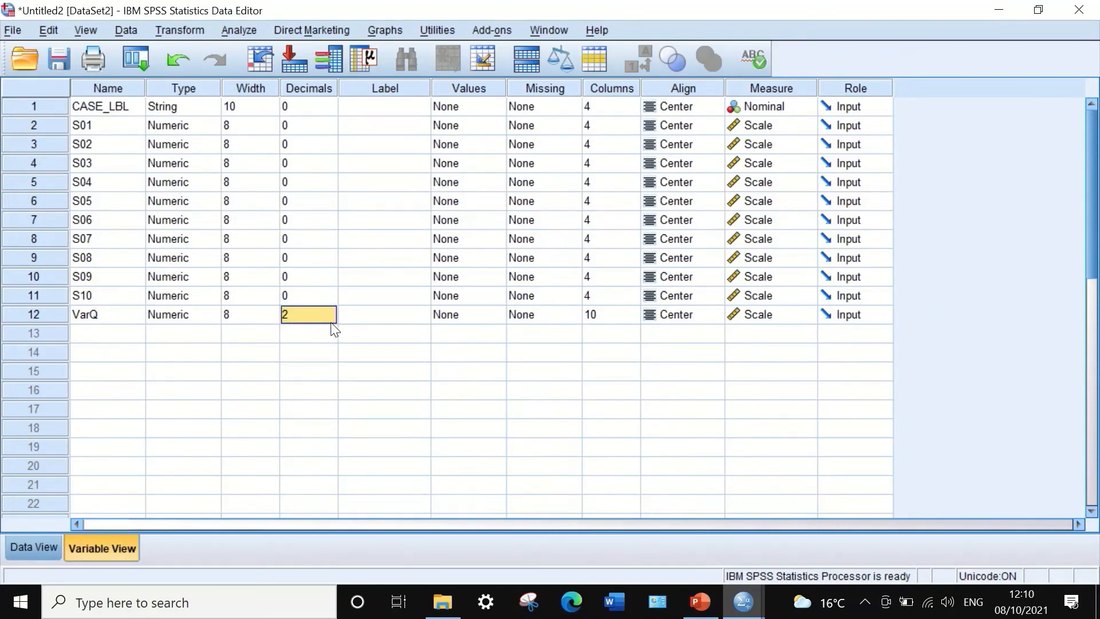
pyautogui.click(330, 319)
pyautogui.click(330, 319)
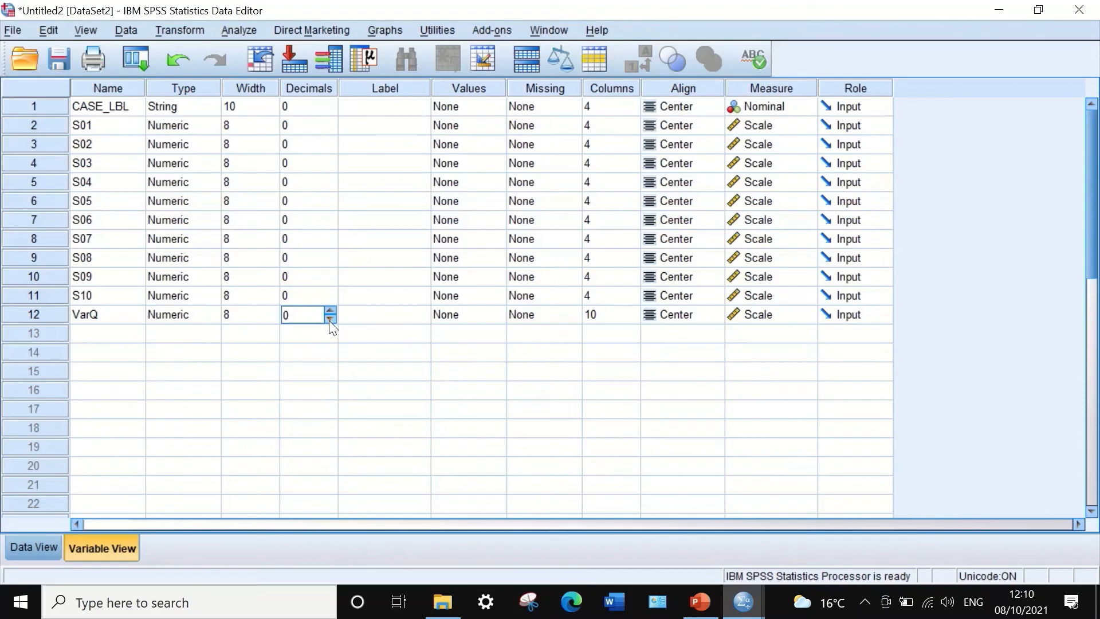
pyautogui.click(49, 546)
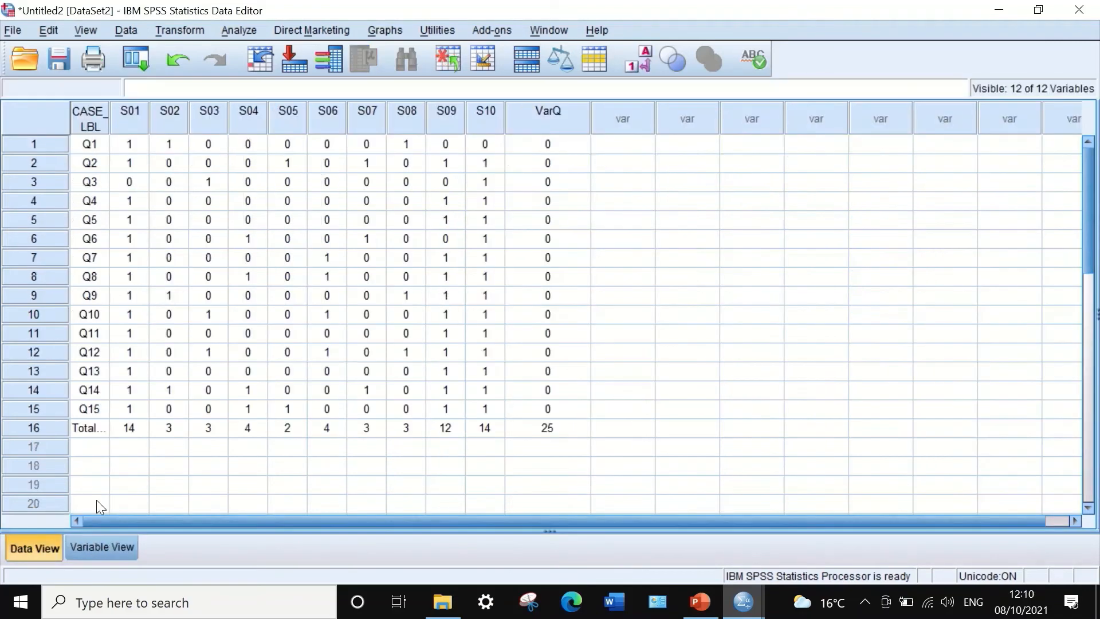
# Step: Clear the VarQ value in the total row, set the decimals of VarQ to 2, and return to the data values
pyautogui.click(547, 429)
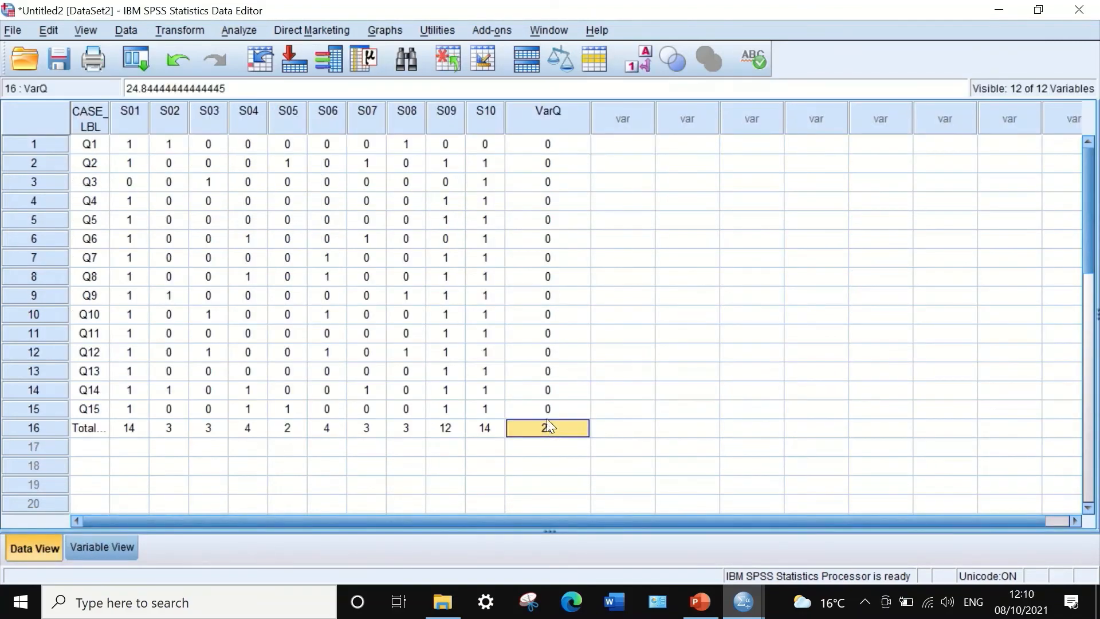
pyautogui.press('Delete')
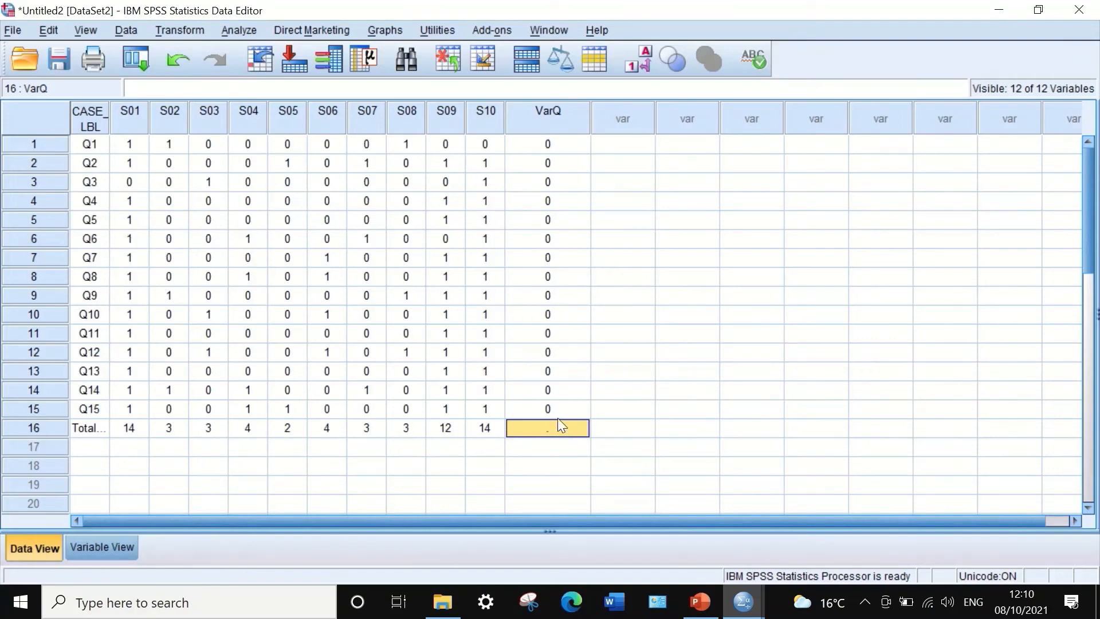
pyautogui.click(105, 546)
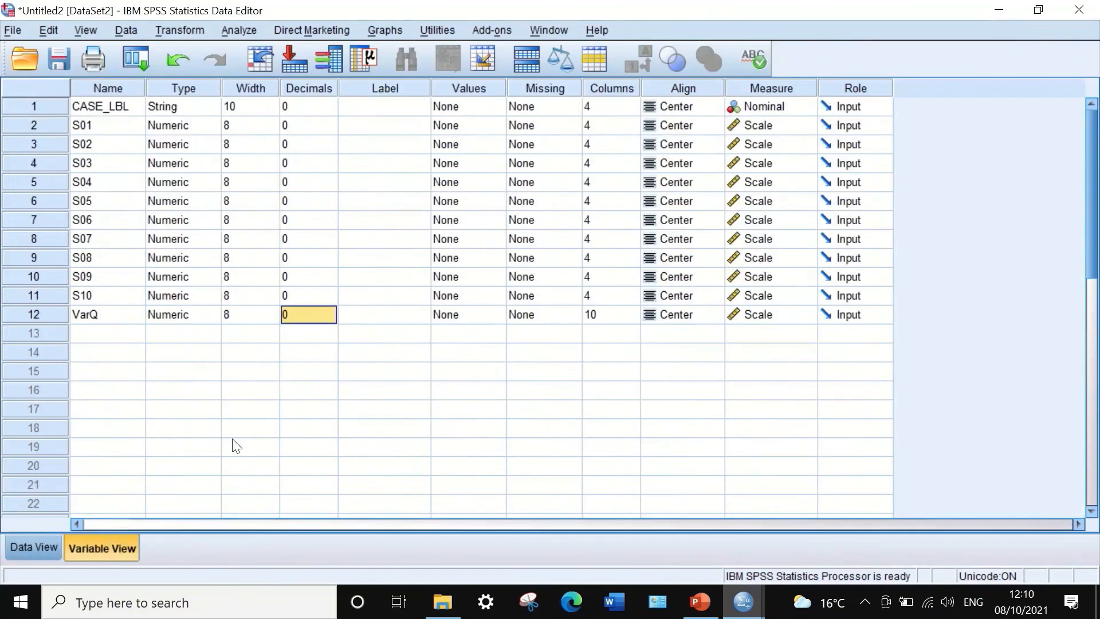
pyautogui.click(331, 312)
pyautogui.click(331, 312)
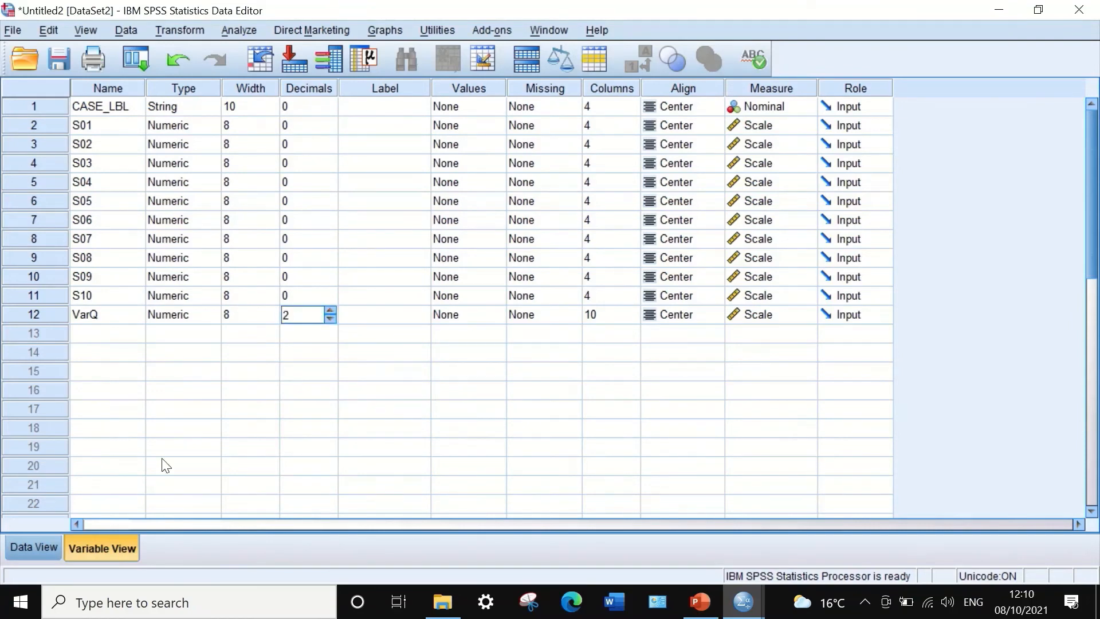
pyautogui.click(34, 547)
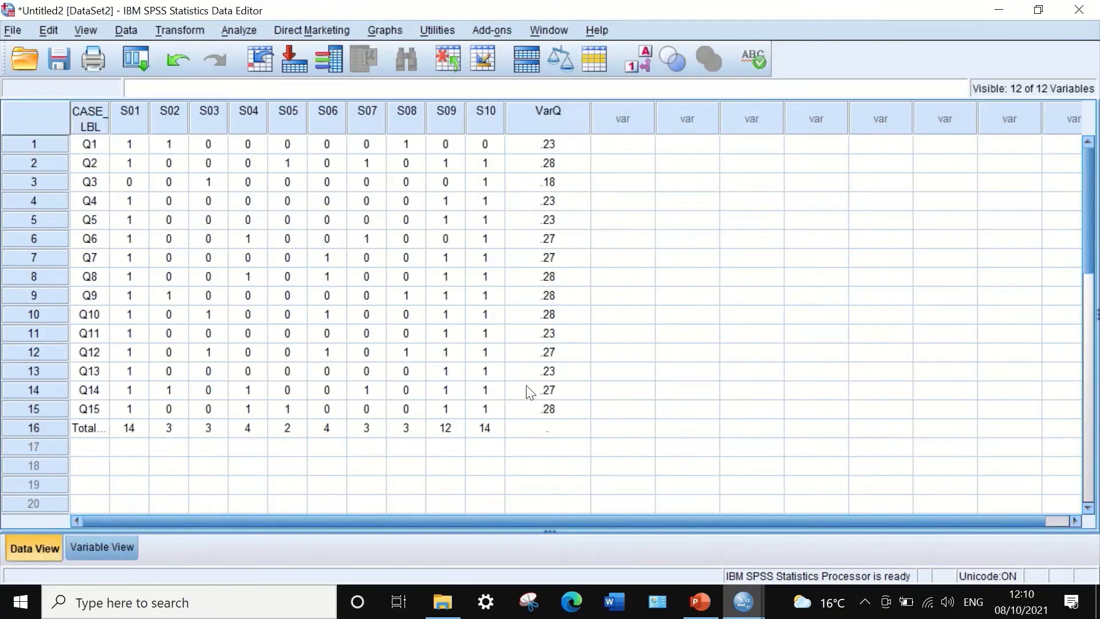
pyautogui.click(100, 547)
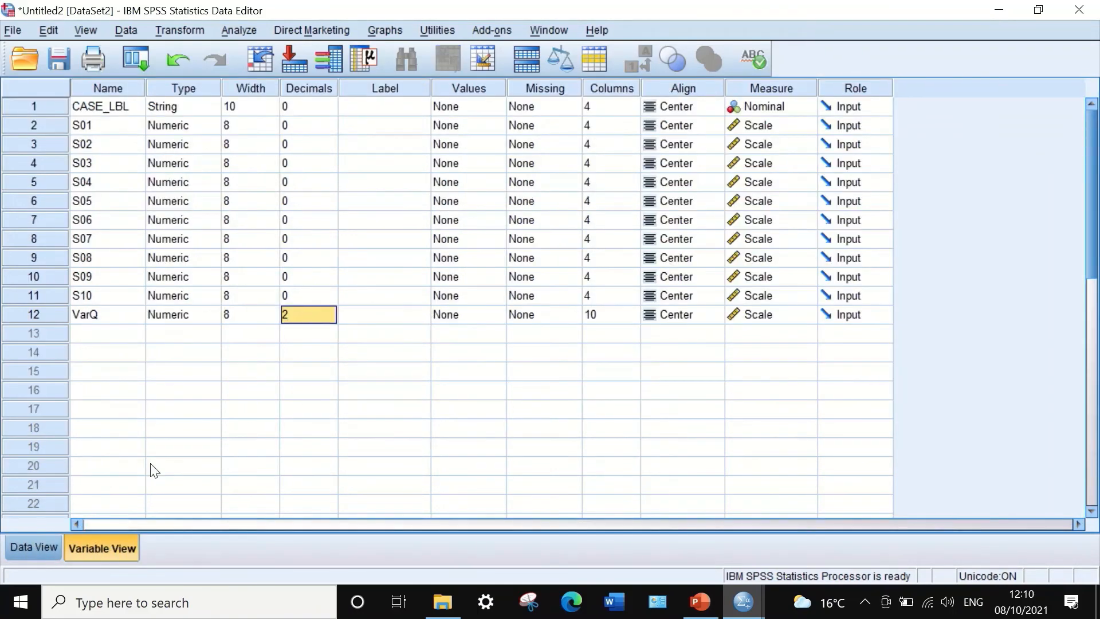
pyautogui.click(13, 547)
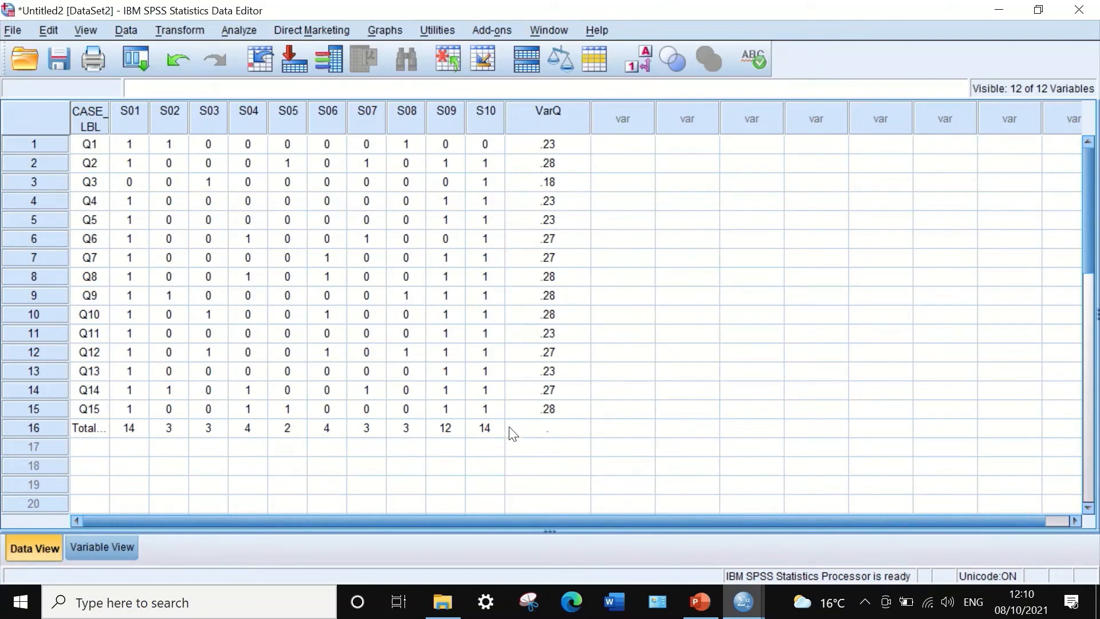
# Step: After checking the alpha formula in PowerPoint, set up a Frequencies analysis of VarQ in the transposed SPSS dataset
pyautogui.click(700, 604)
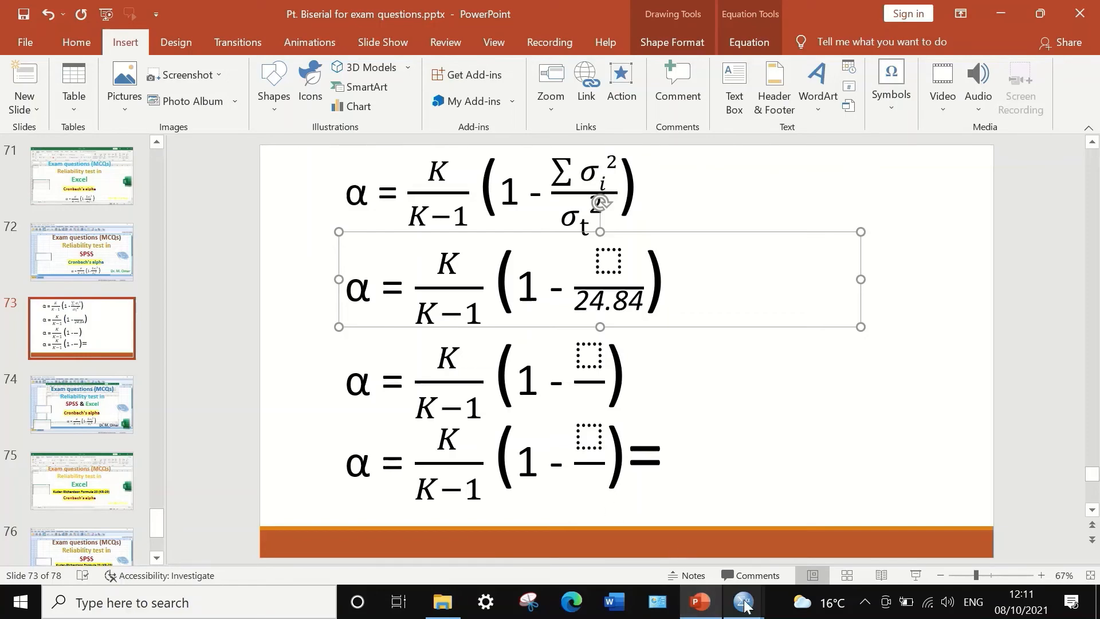
pyautogui.moveTo(745, 604)
pyautogui.click(872, 522)
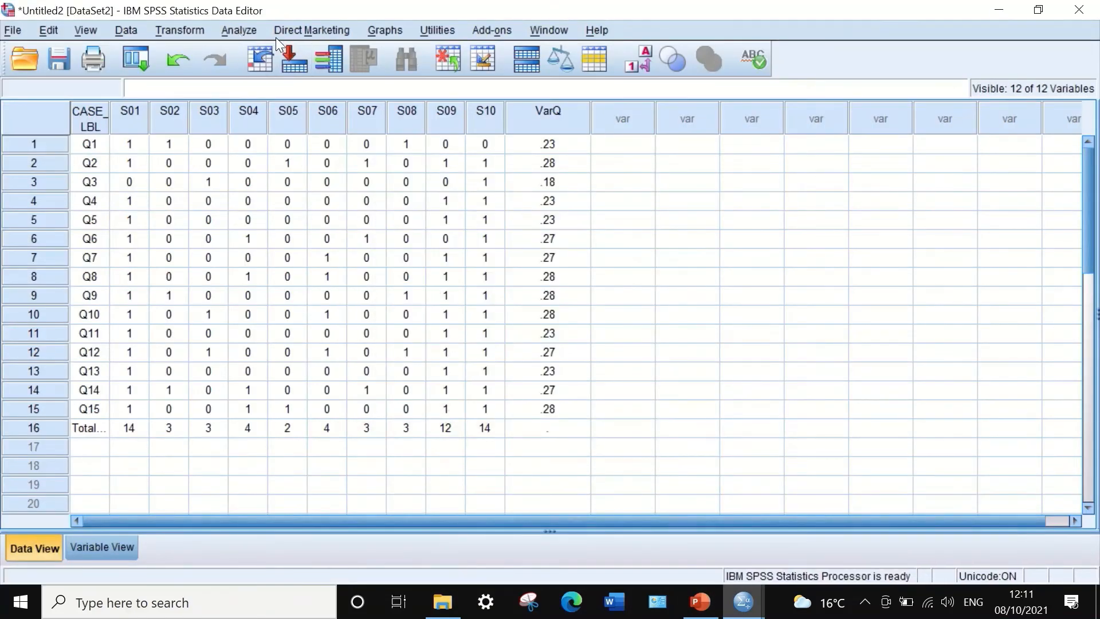
pyautogui.click(236, 28)
pyautogui.moveTo(266, 72)
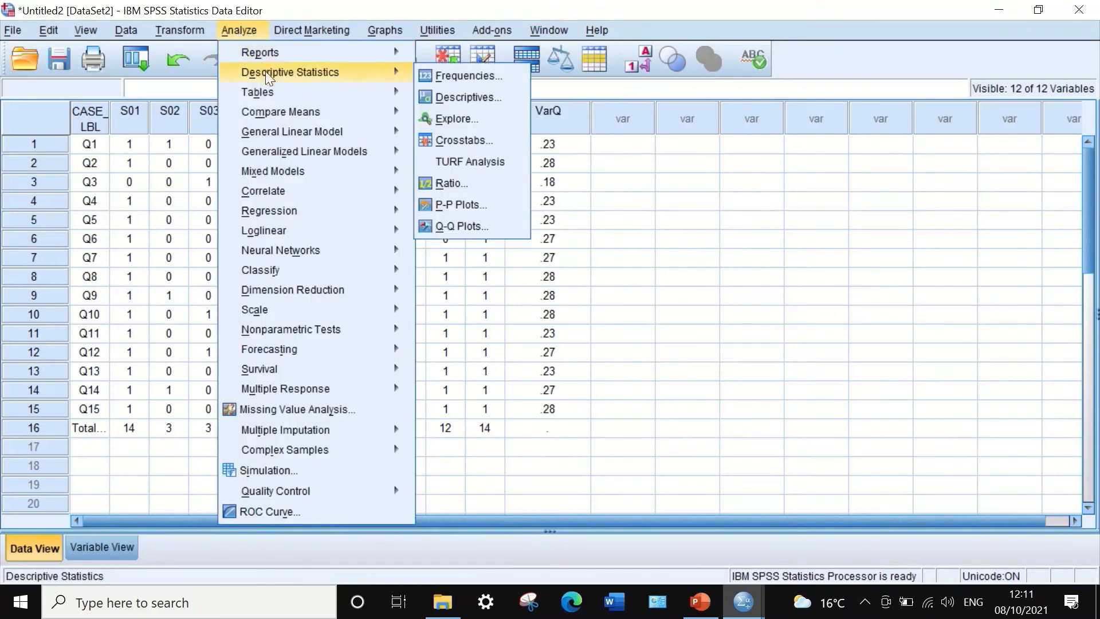
pyautogui.click(442, 73)
pyautogui.moveTo(482, 240); pyautogui.dragTo(489, 300)
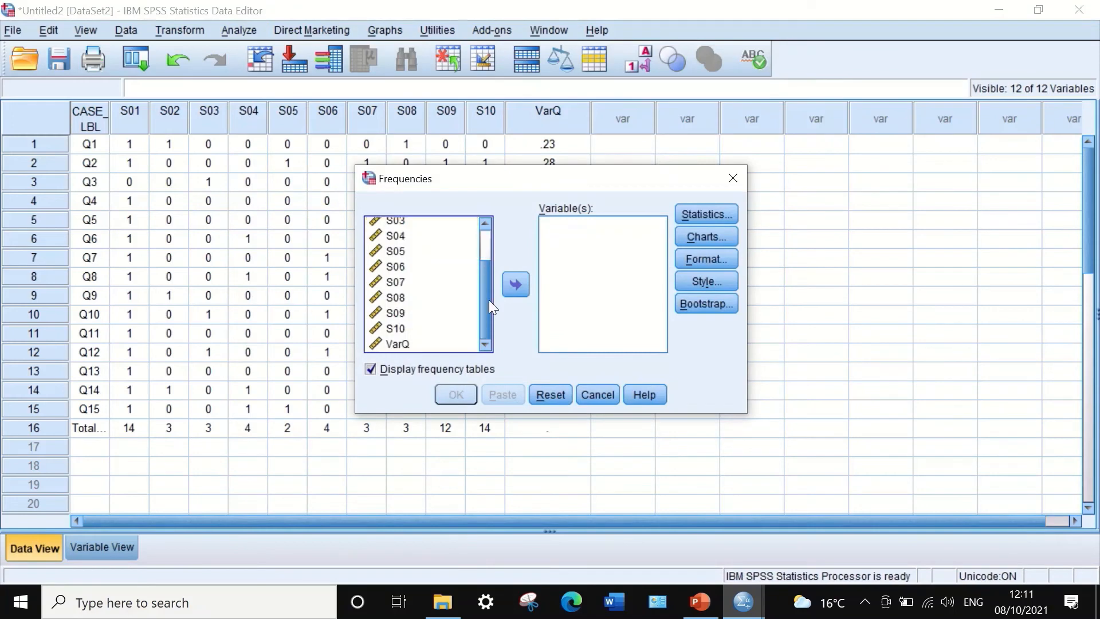
pyautogui.click(402, 343)
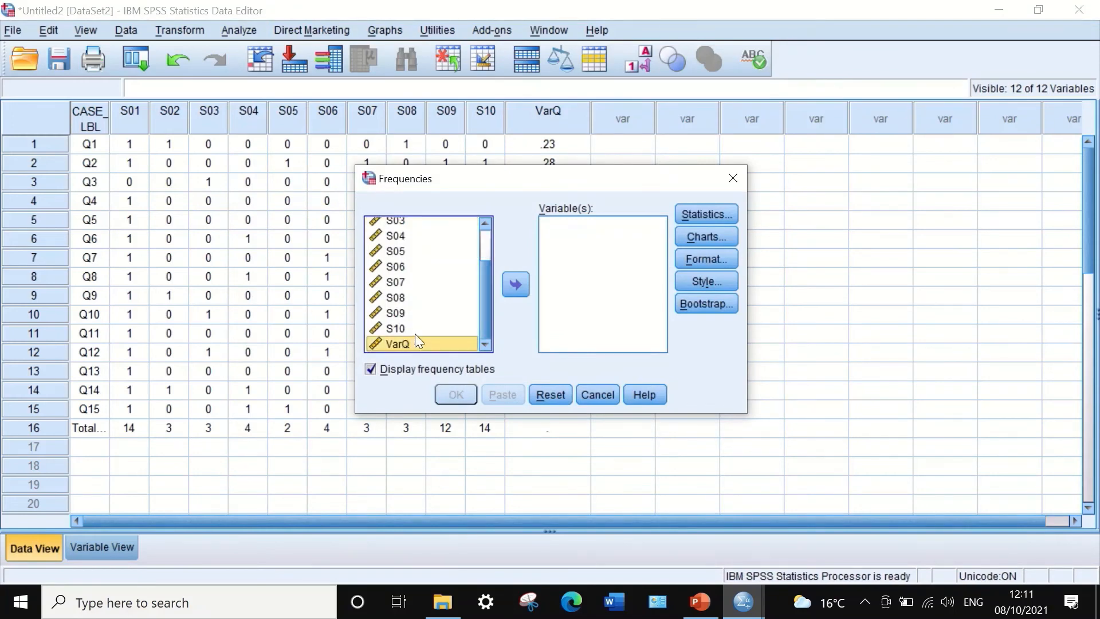
pyautogui.click(510, 283)
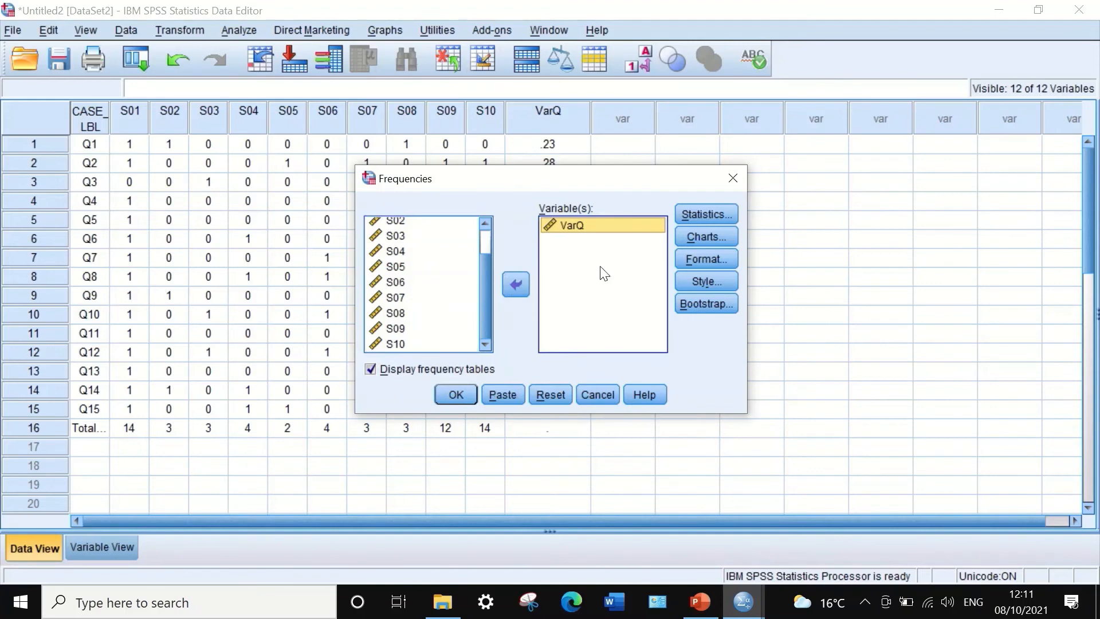
# Step: Run the frequencies analysis with the Sum statistic and open the Sum cell in the output's Statistics table to show its full value
pyautogui.click(693, 214)
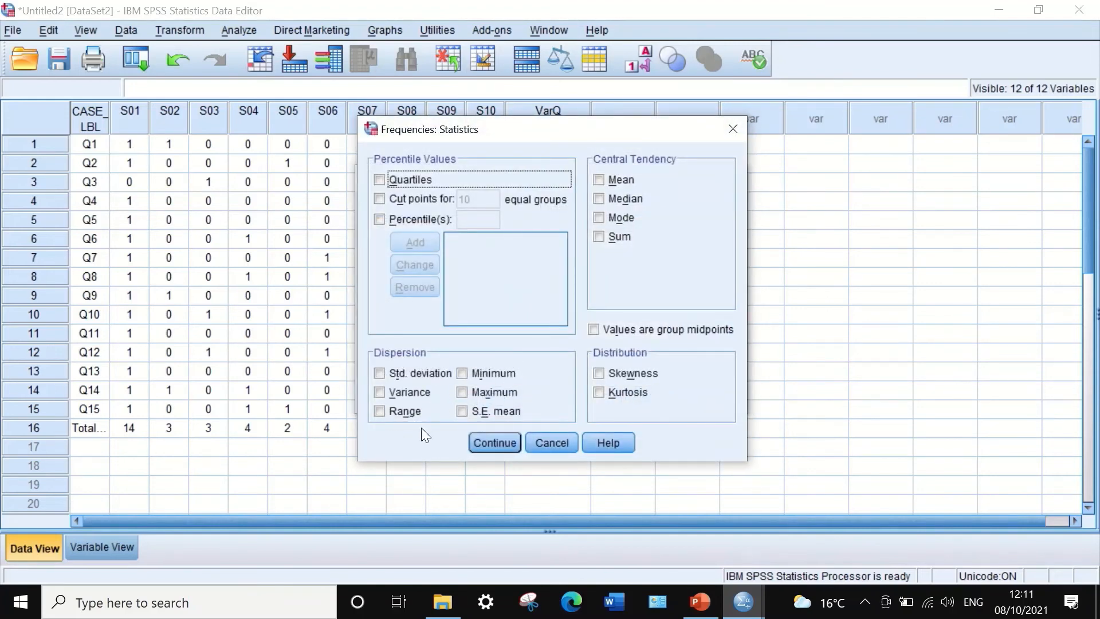
pyautogui.click(599, 236)
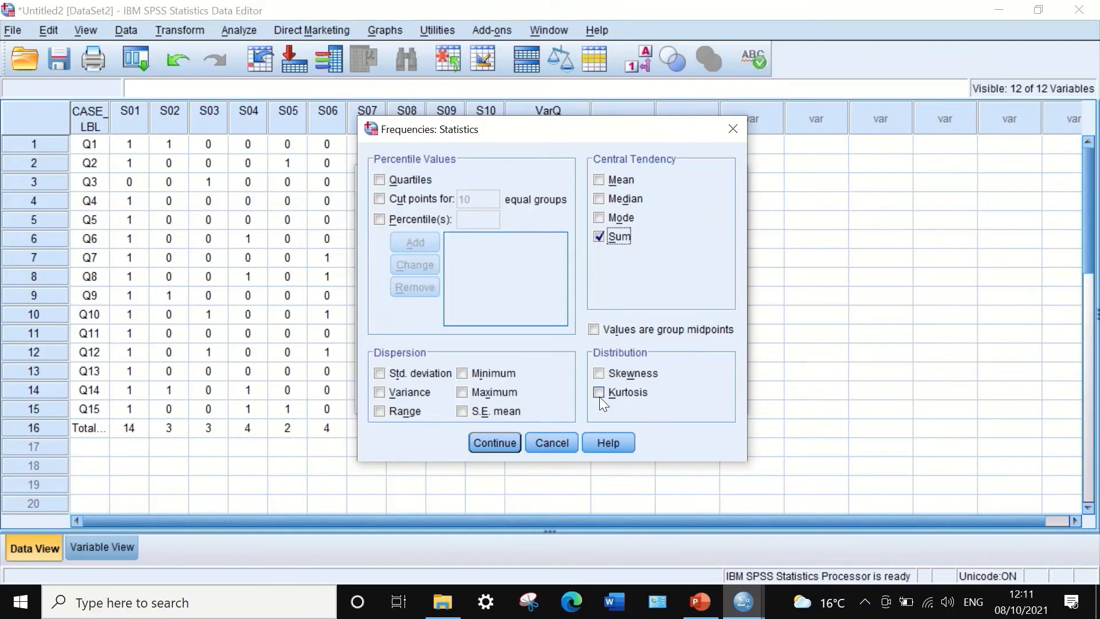
pyautogui.click(509, 443)
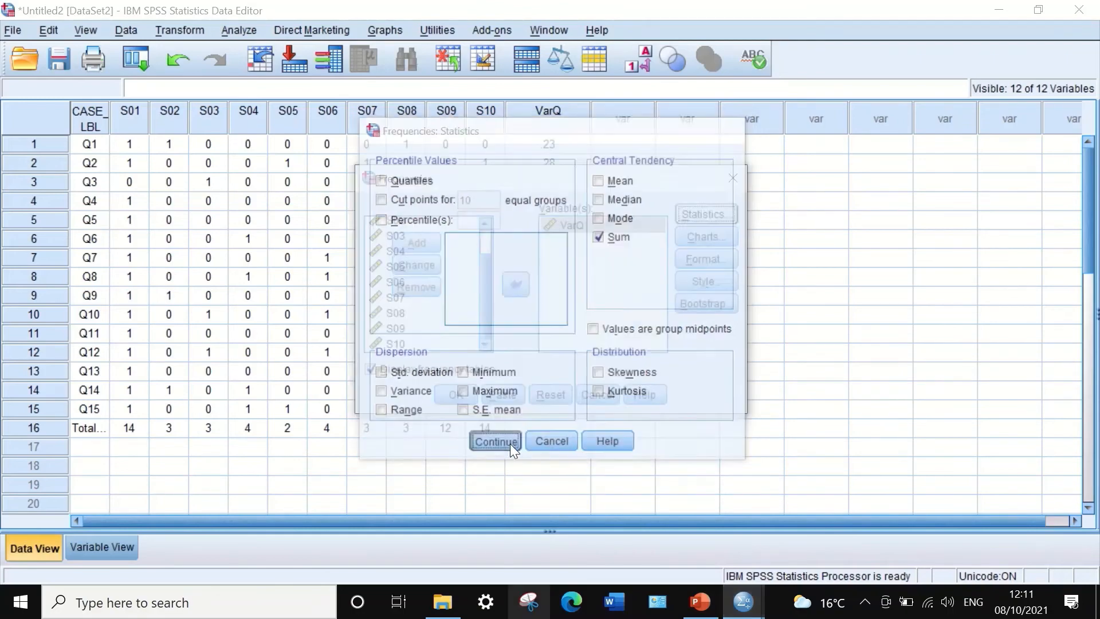
pyautogui.click(470, 392)
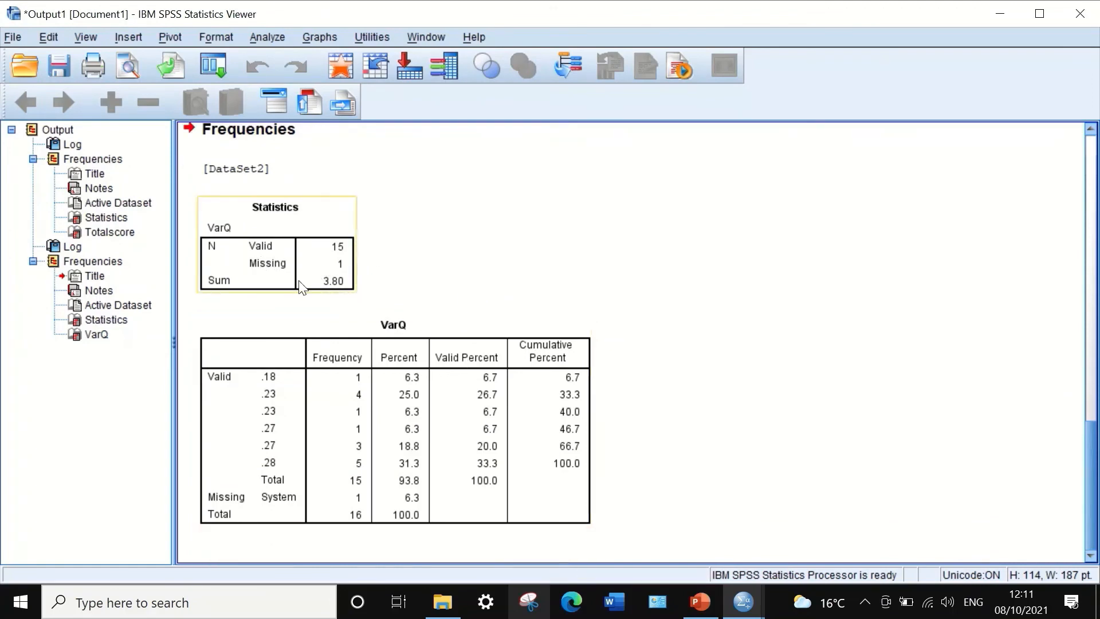
pyautogui.doubleClick(326, 284)
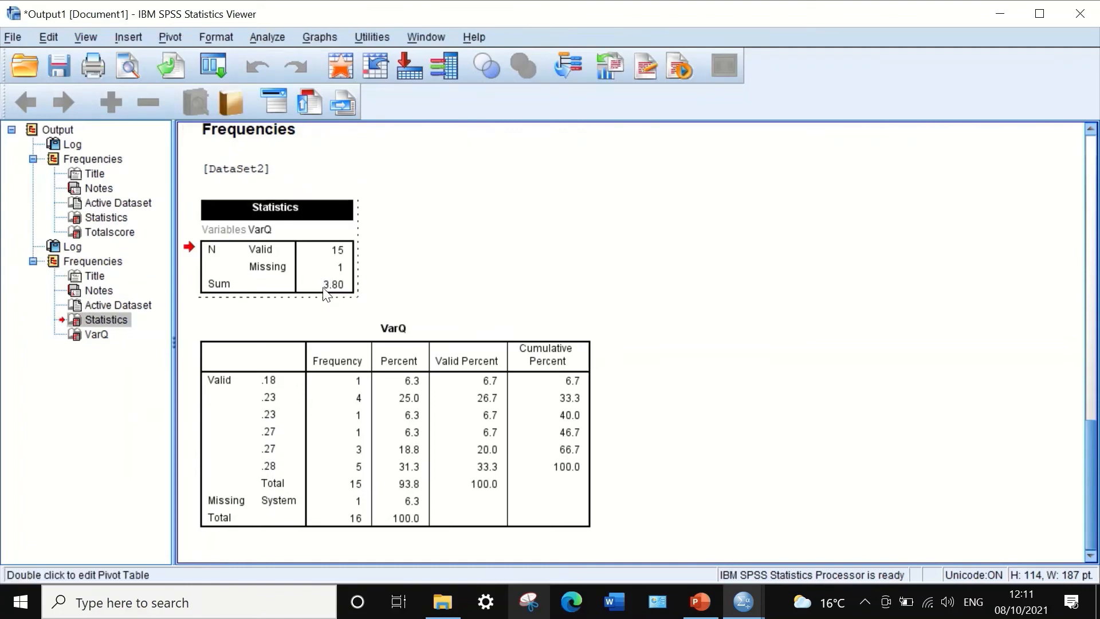
pyautogui.doubleClick(325, 285)
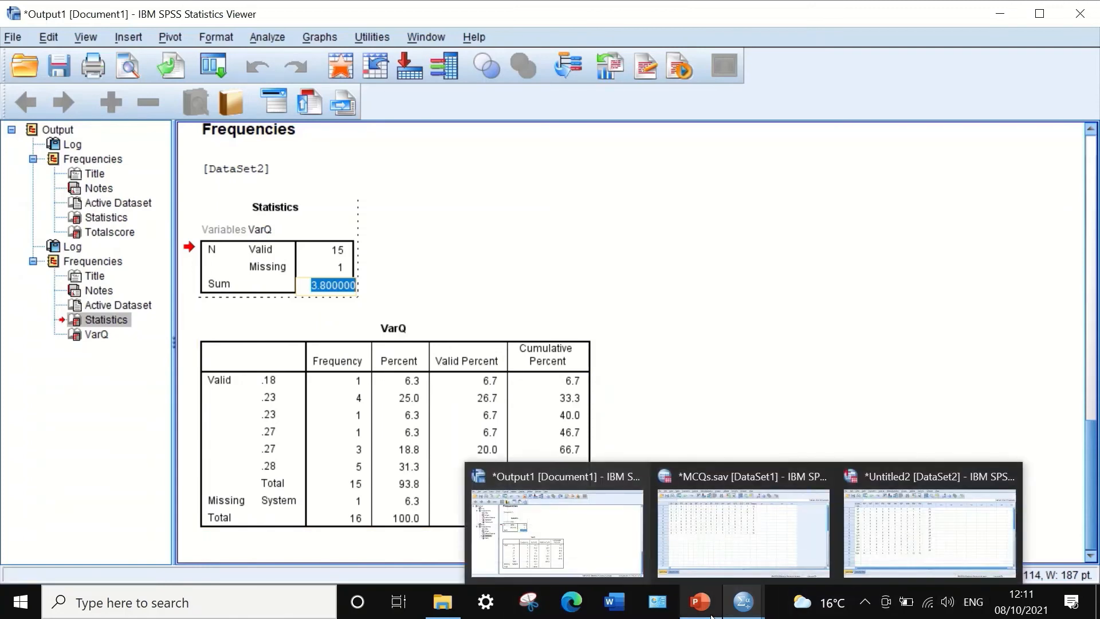
# Step: Switch to PowerPoint and enter 3.80 as the numerator of the fraction in the second alpha formula
pyautogui.click(700, 601)
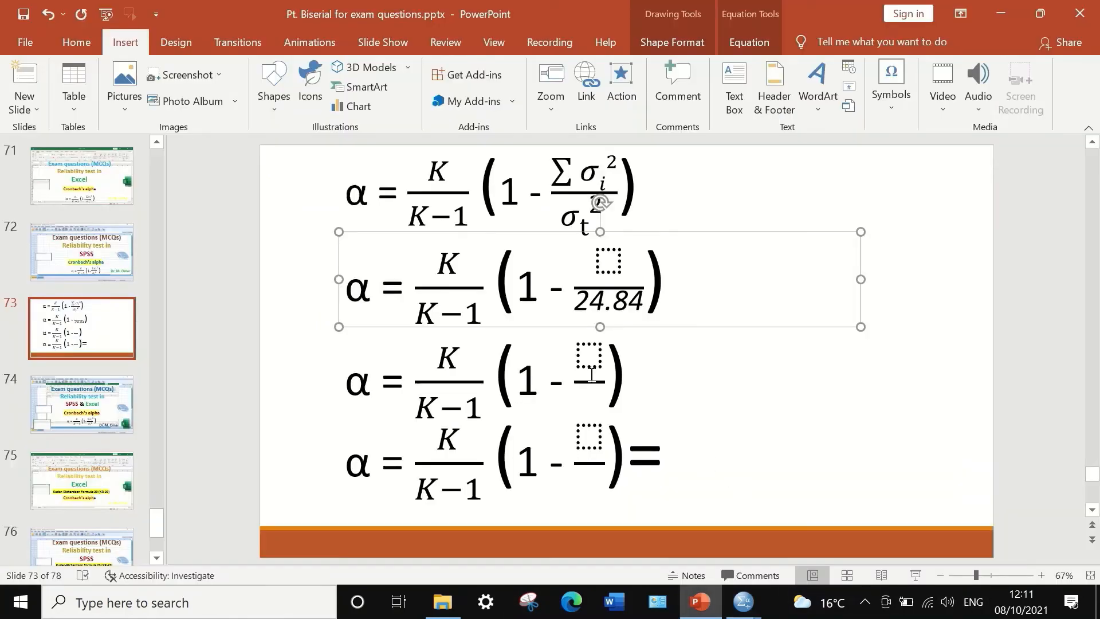
pyautogui.click(613, 259)
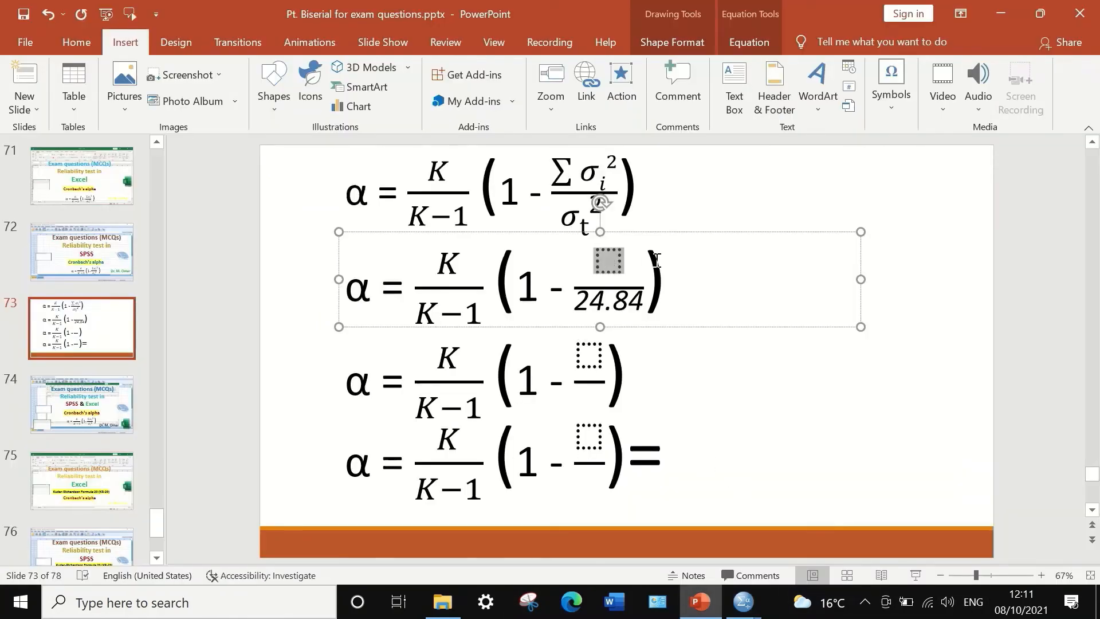
pyautogui.write('3.8')
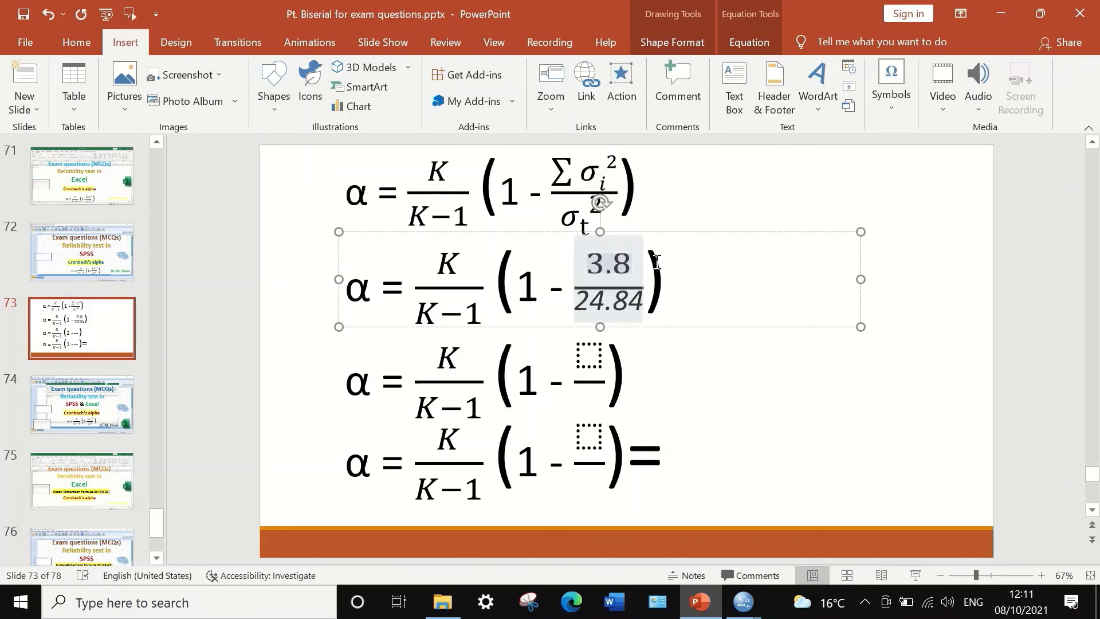
pyautogui.click(780, 391)
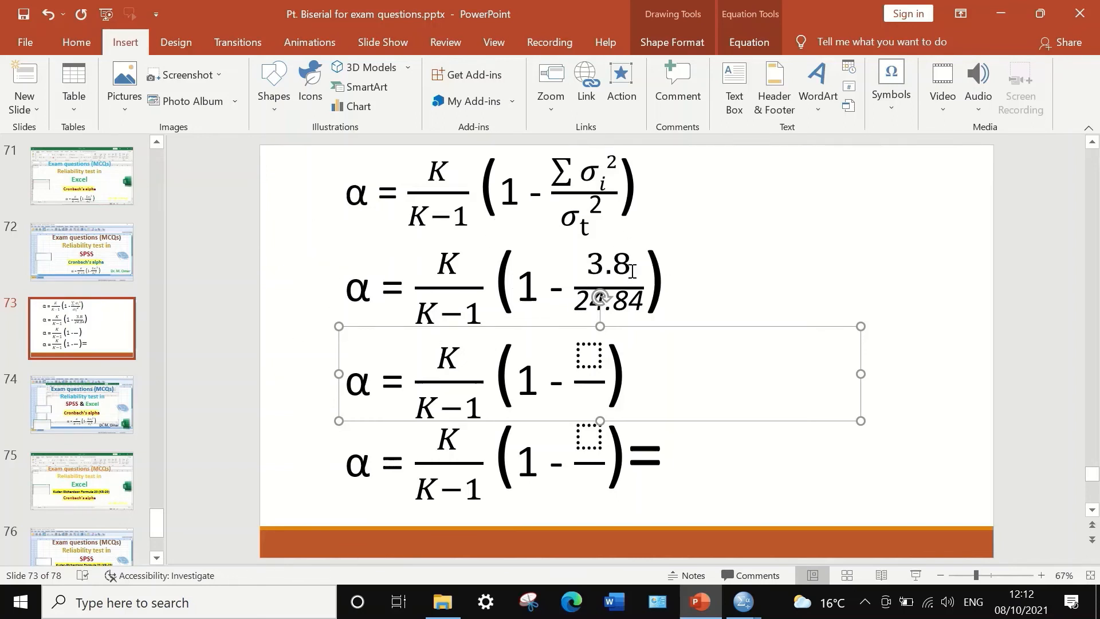
pyautogui.click(787, 255)
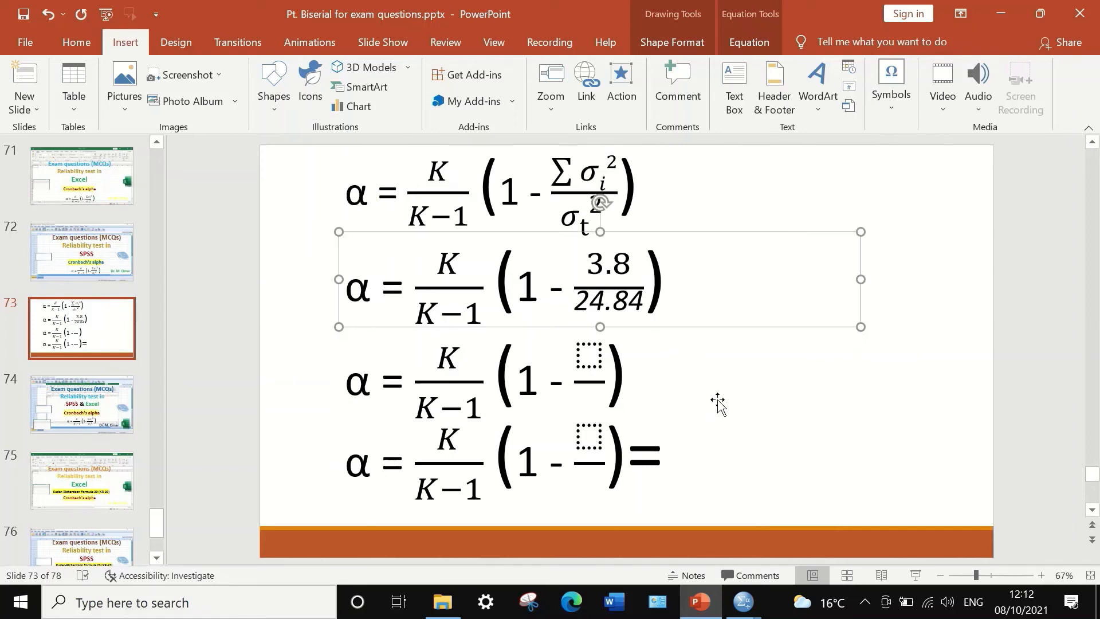
pyautogui.click(636, 266)
pyautogui.write('0')
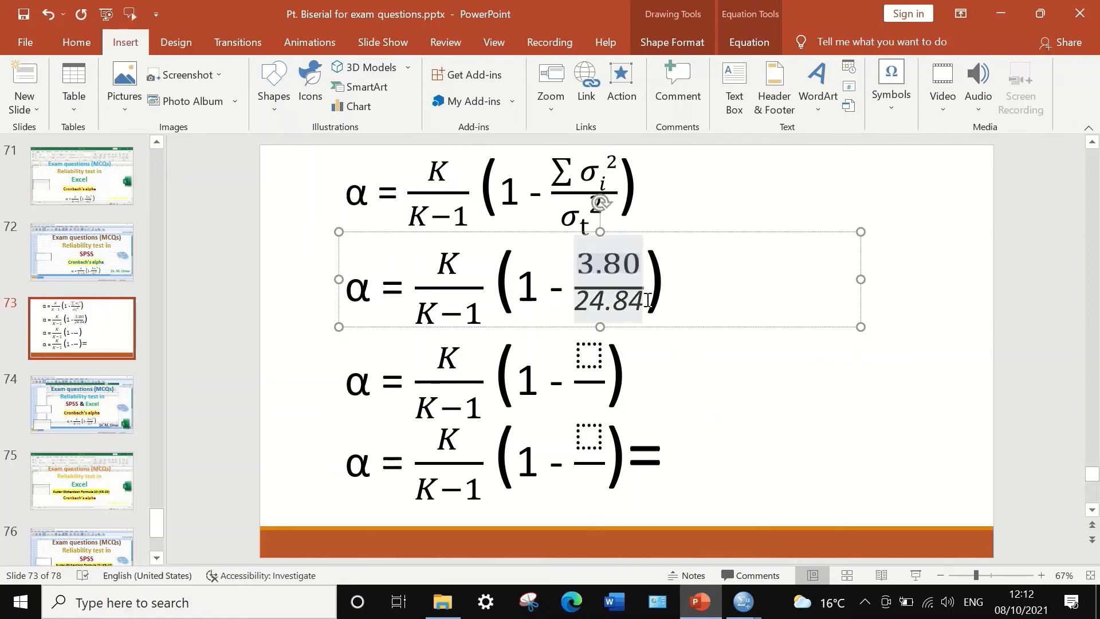